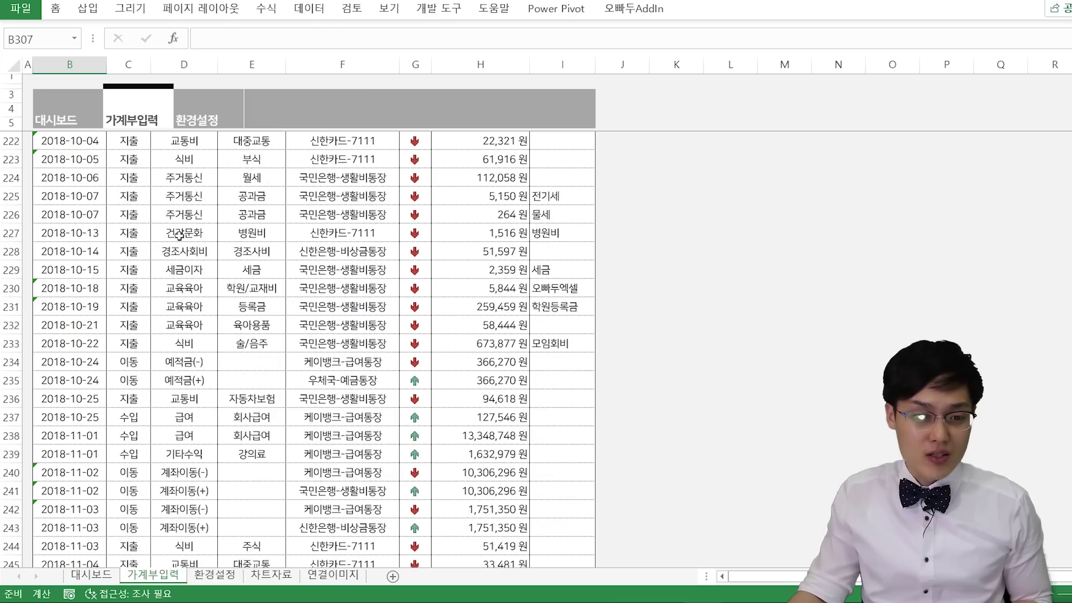
{"action": "scroll", "coordinate": [313, 347], "scroll_direction": "down", "scroll_amount": 8}
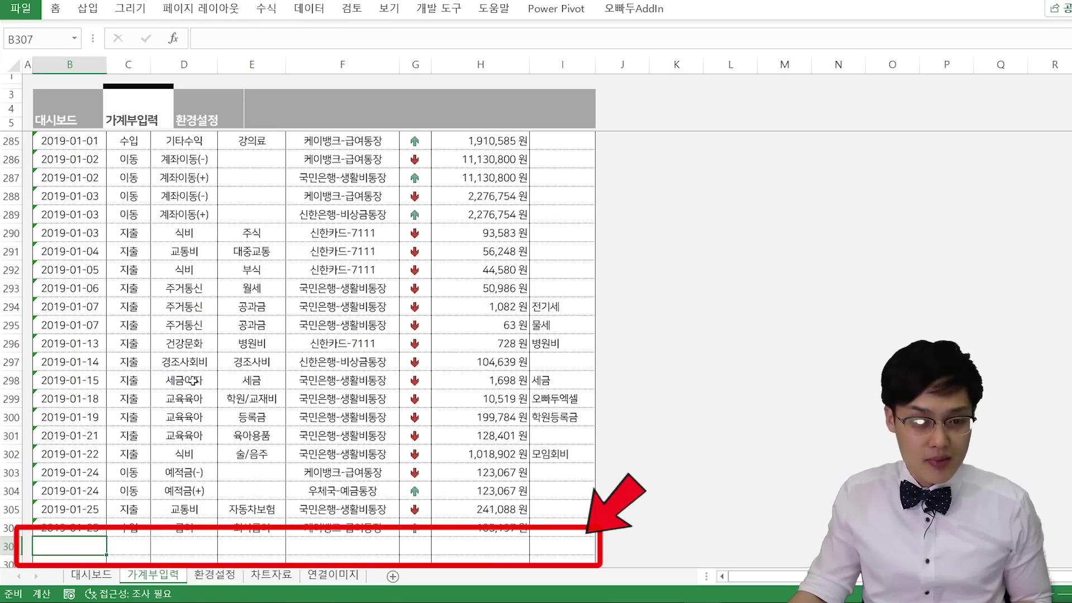
{"action": "scroll", "coordinate": [313, 347], "scroll_direction": "up", "scroll_amount": 14}
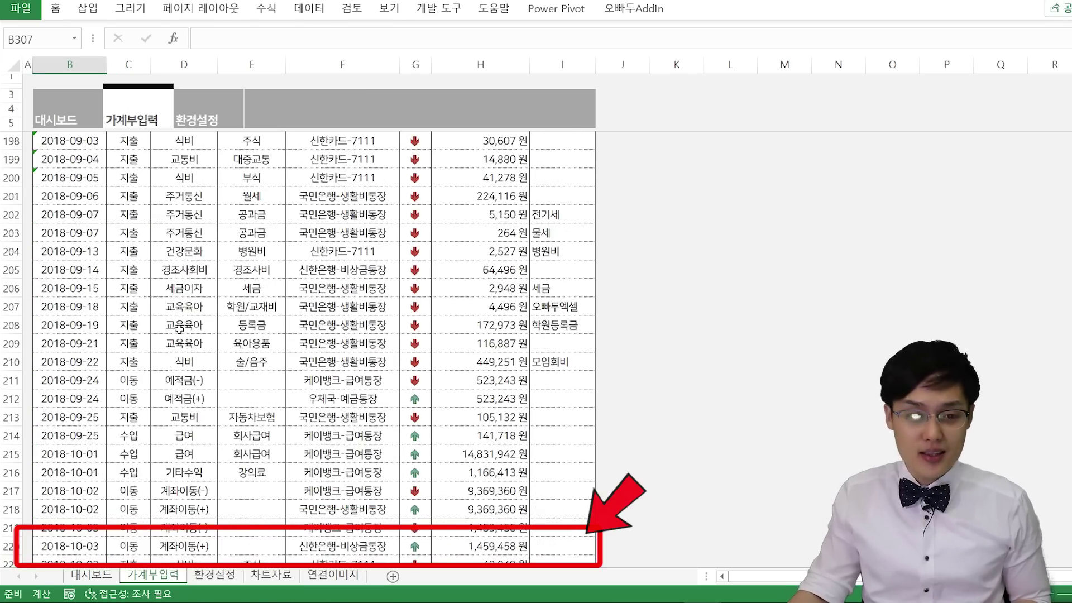
{"action": "left_click", "coordinate": [184, 329]}
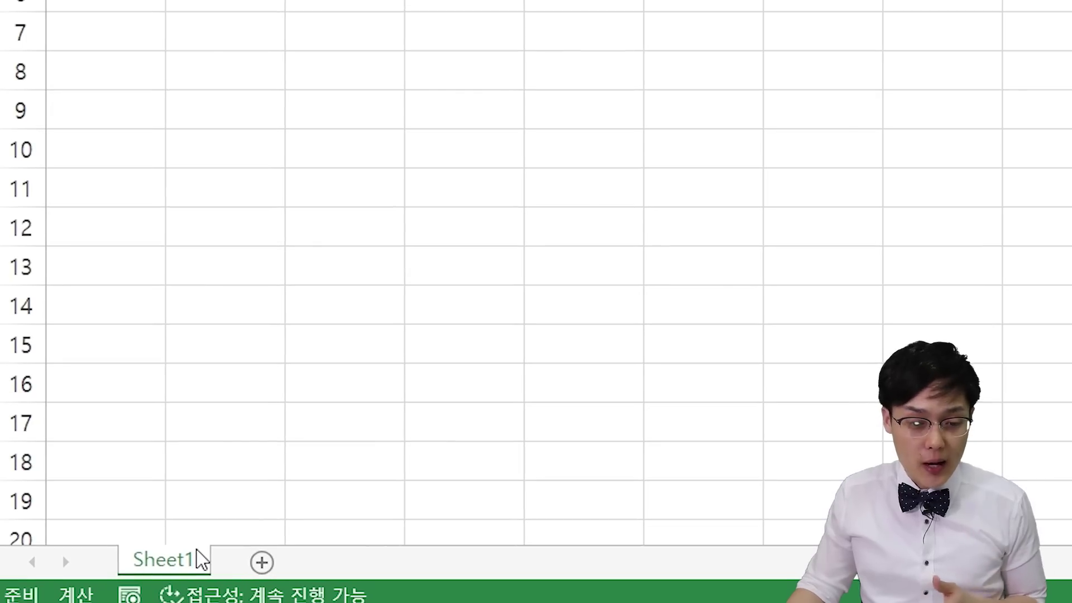
- Rename the sheet Sheet1 as 연결된이미지
{"action": "double_click", "coordinate": [193, 564]}
{"action": "type", "text": "연"}
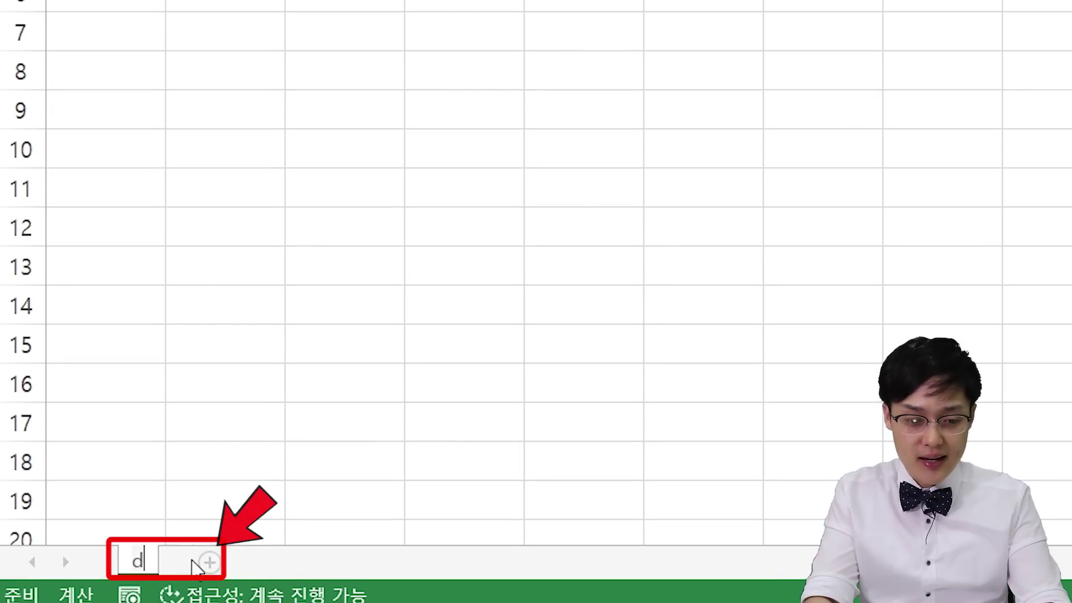
{"action": "type", "text": "결된이미지"}
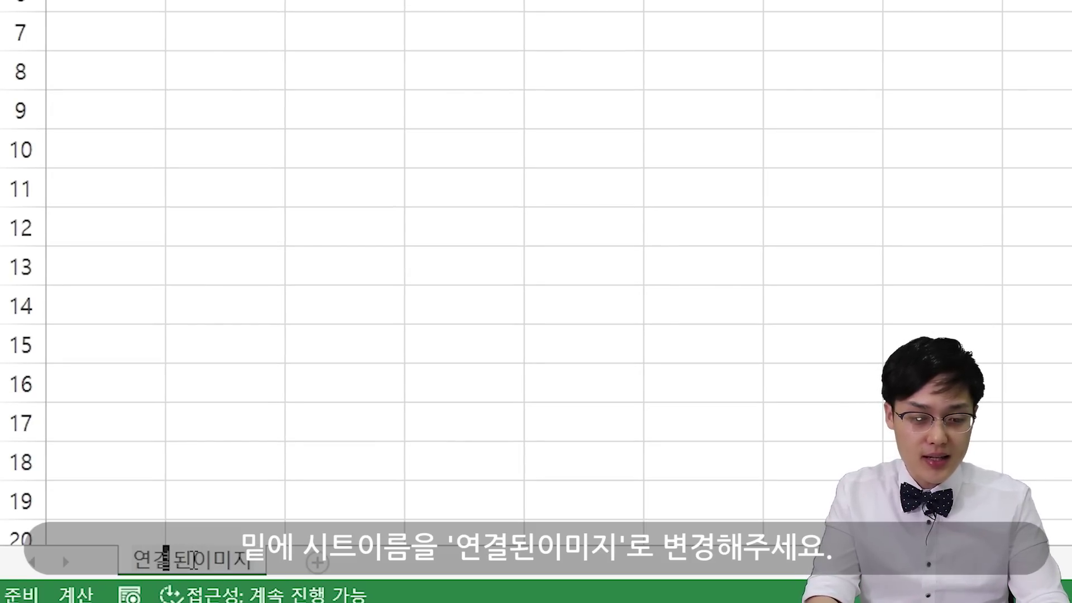
{"action": "key", "text": "Return"}
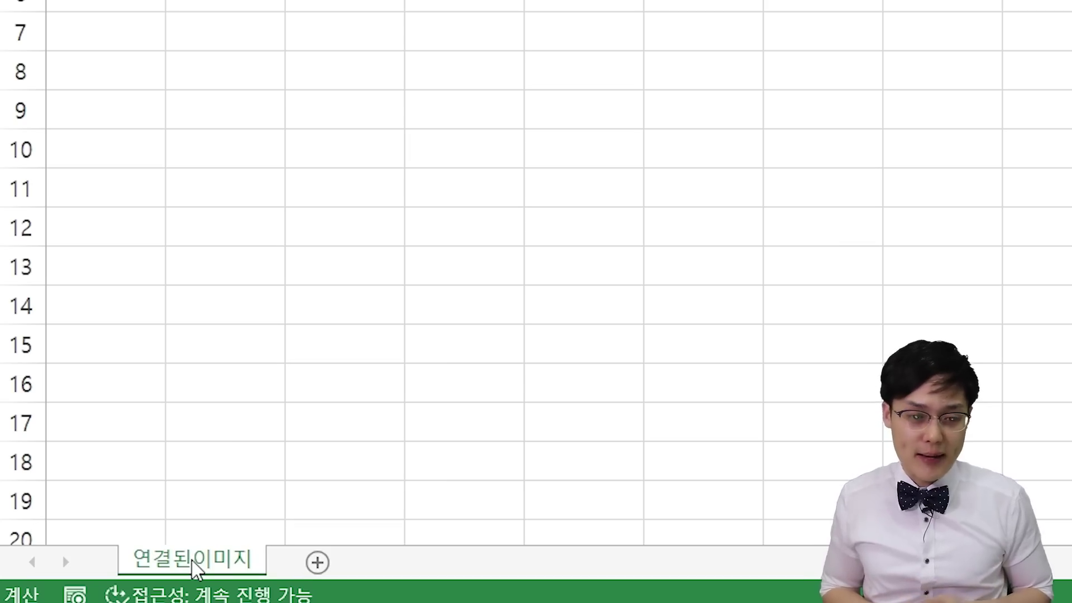
- Select the entire sheet and set the height of all rows to 14
{"action": "left_click", "coordinate": [191, 215]}
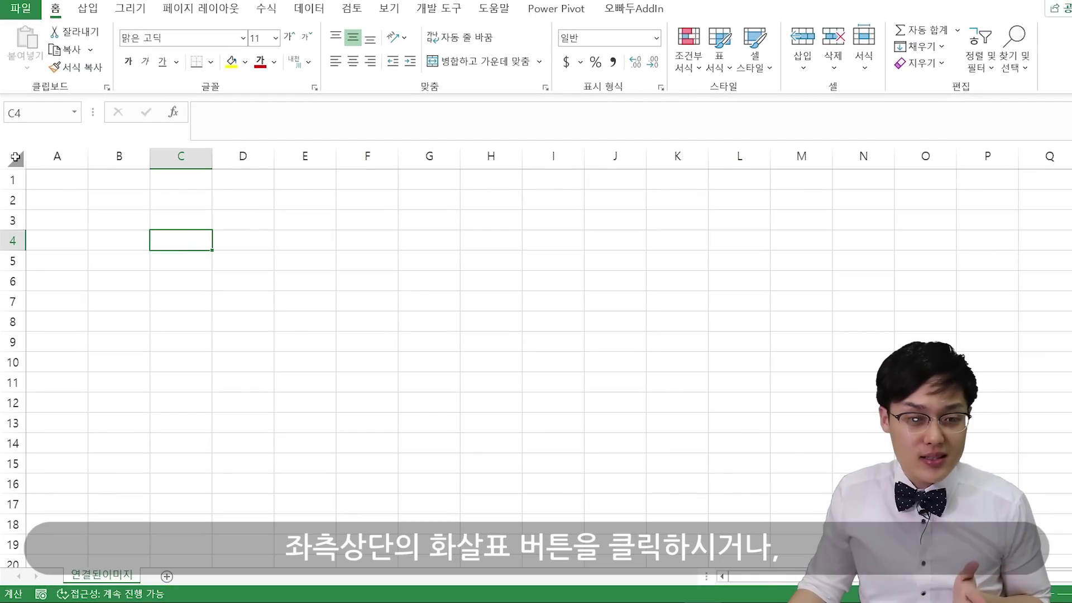
{"action": "left_click", "coordinate": [15, 162]}
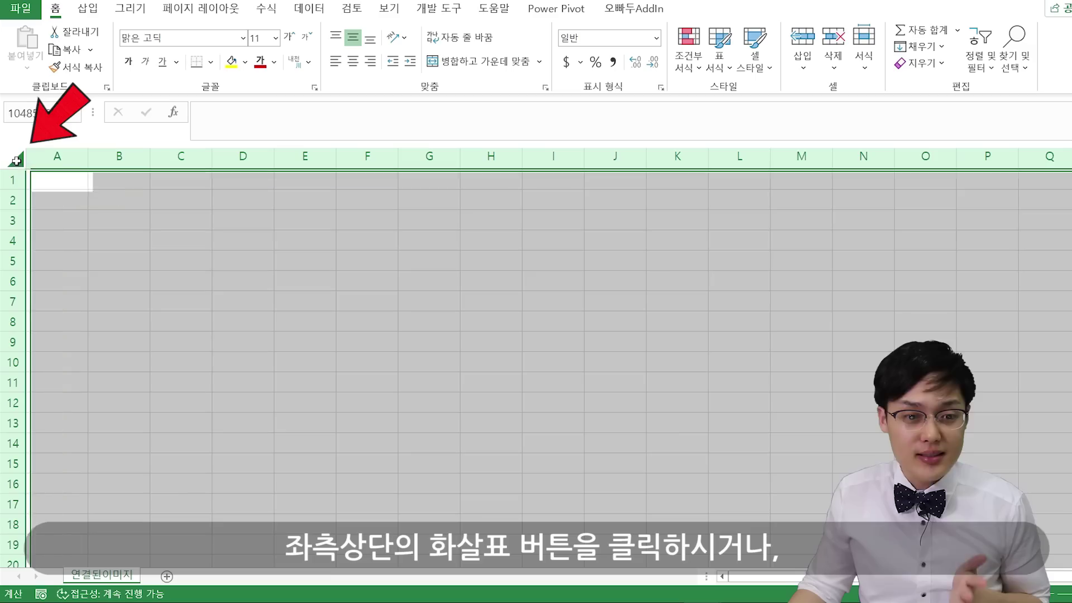
{"action": "left_click", "coordinate": [147, 221]}
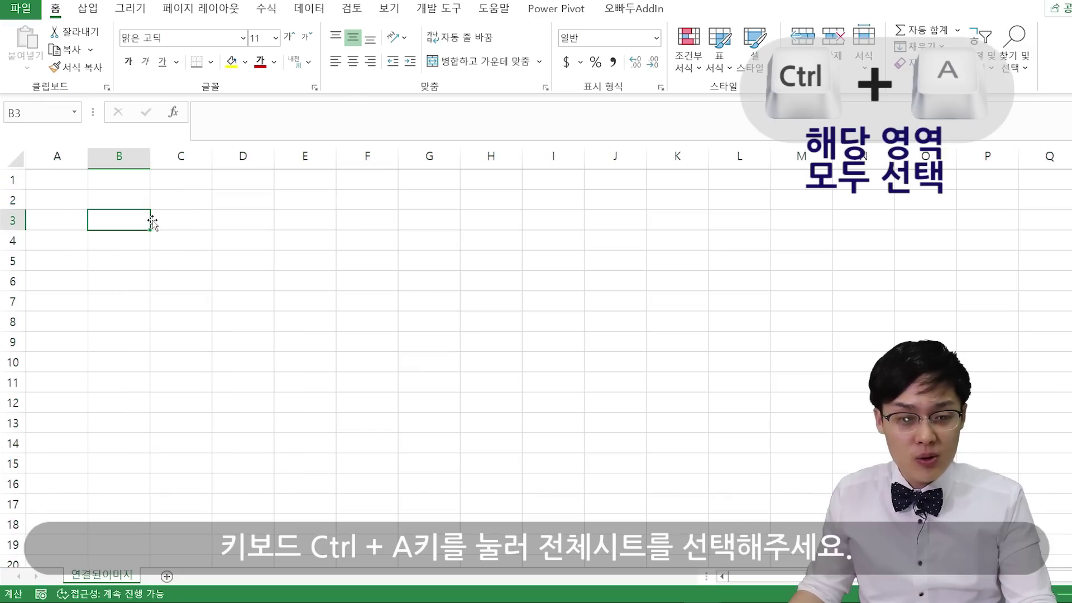
{"action": "key", "text": "ctrl+a"}
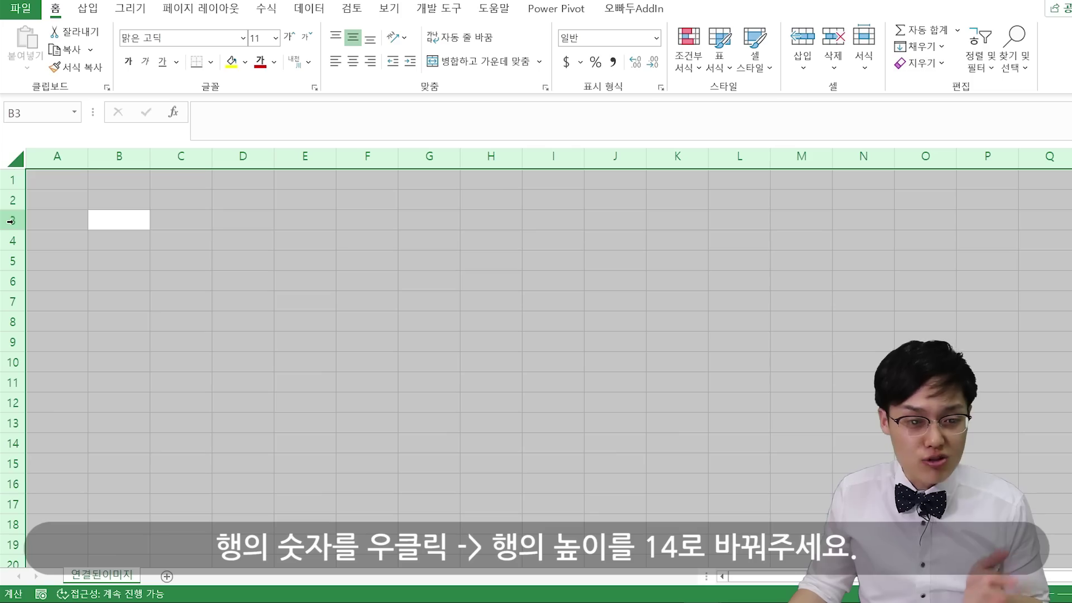
{"action": "right_click", "coordinate": [11, 221]}
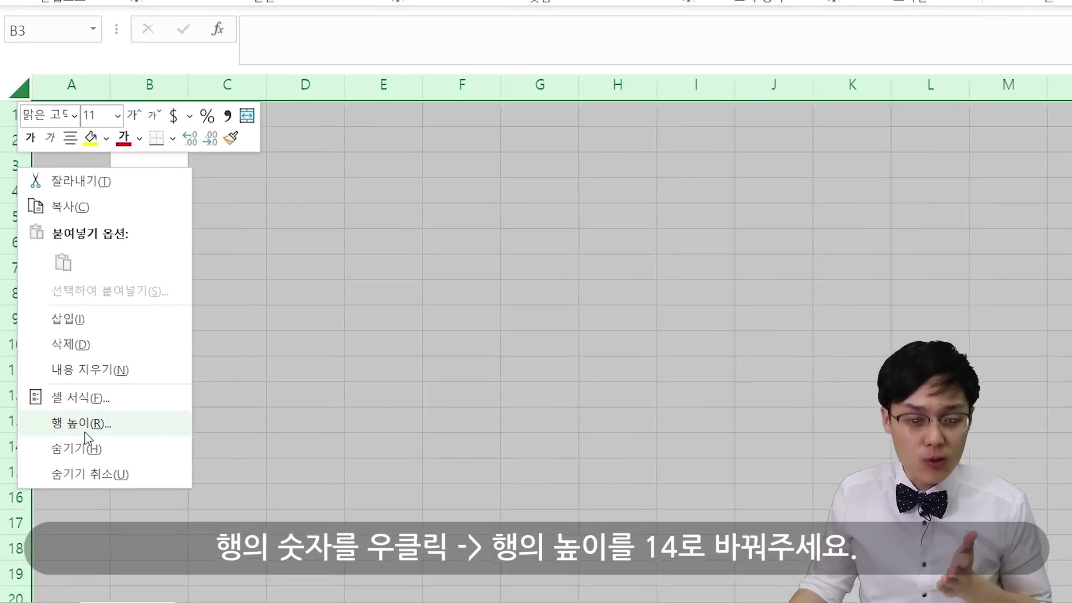
{"action": "left_click", "coordinate": [56, 422]}
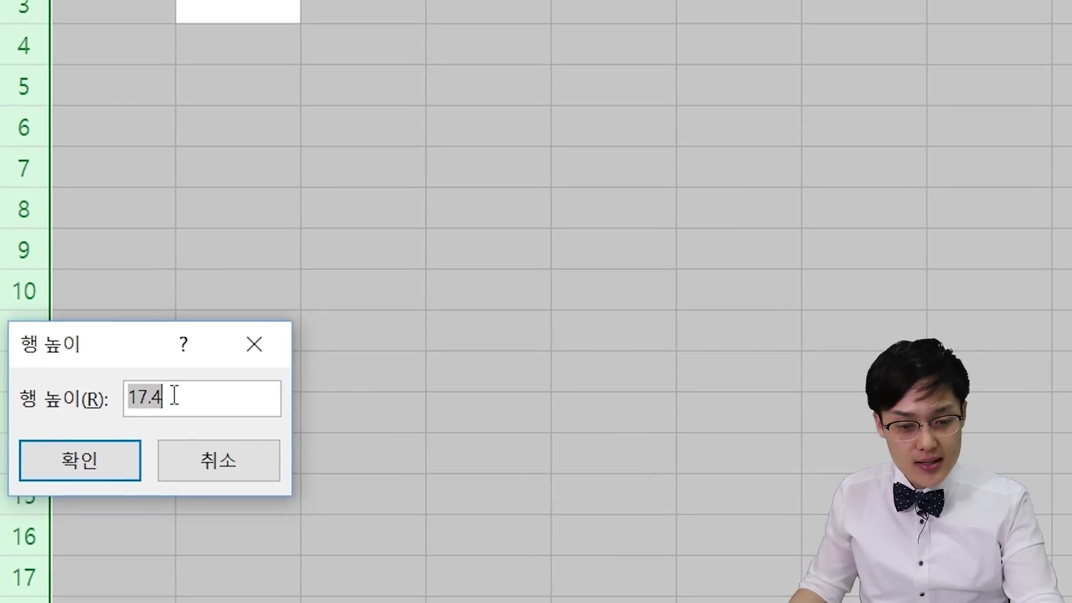
{"action": "type", "text": "14"}
{"action": "key", "text": "Return"}
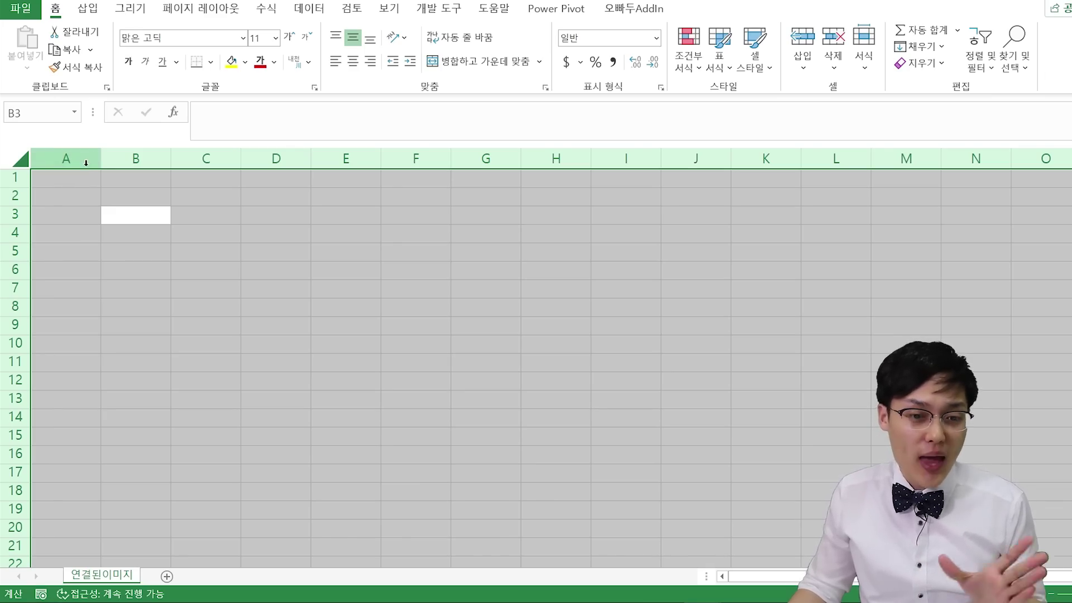
- Set the width of all columns in the selected sheet to 5
{"action": "right_click", "coordinate": [191, 162]}
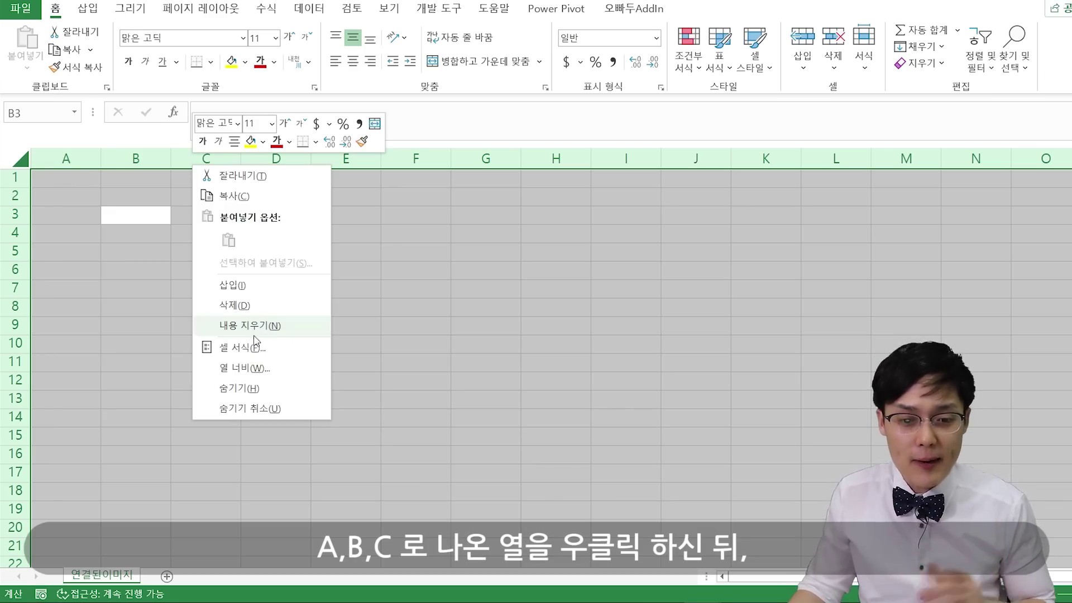
{"action": "left_click", "coordinate": [251, 369]}
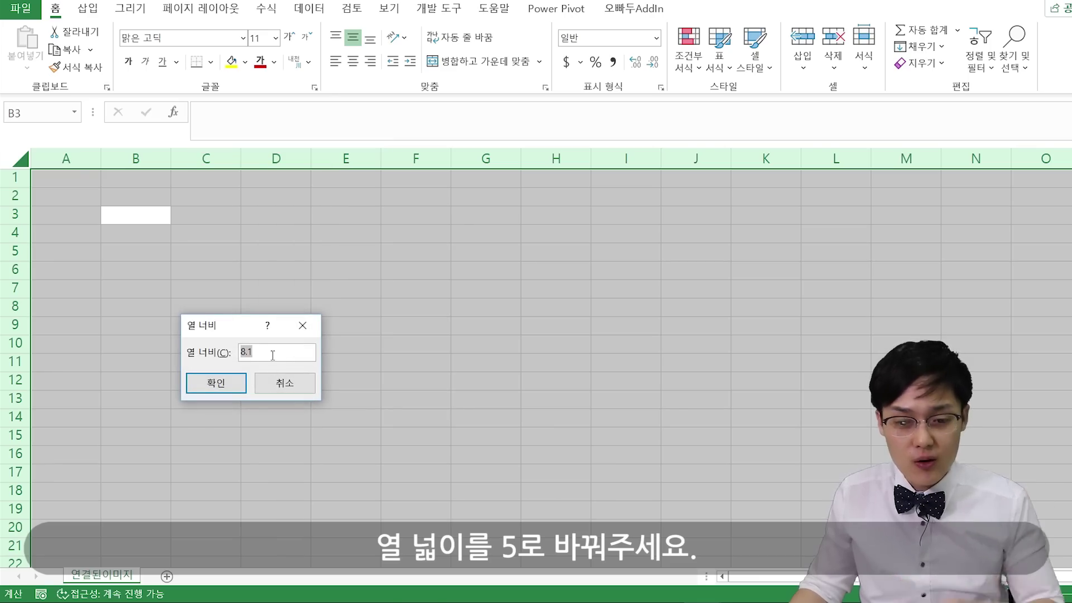
{"action": "type", "text": "5"}
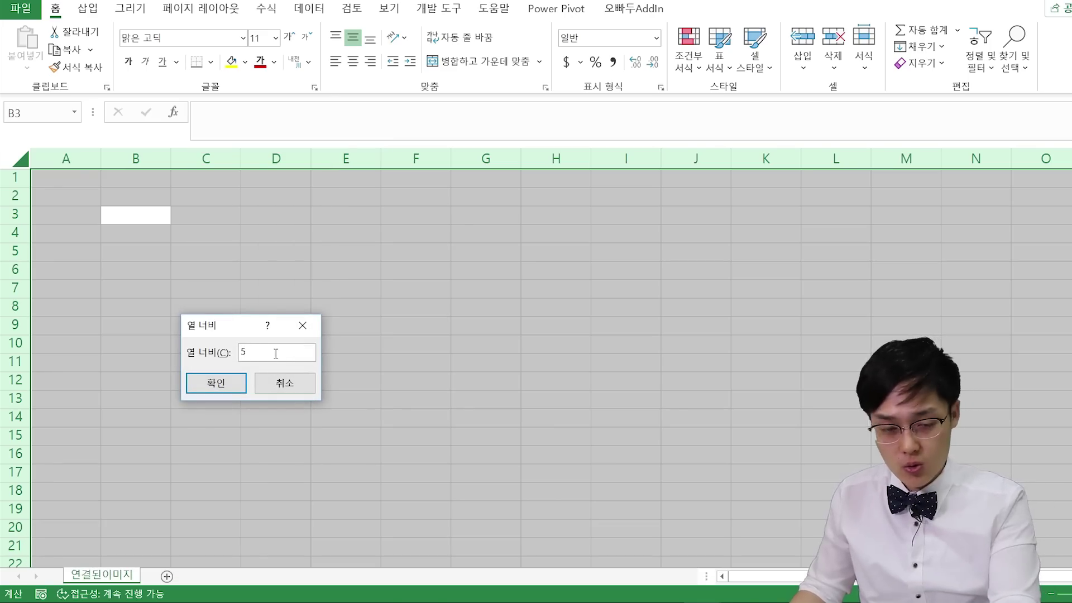
{"action": "key", "text": "Return"}
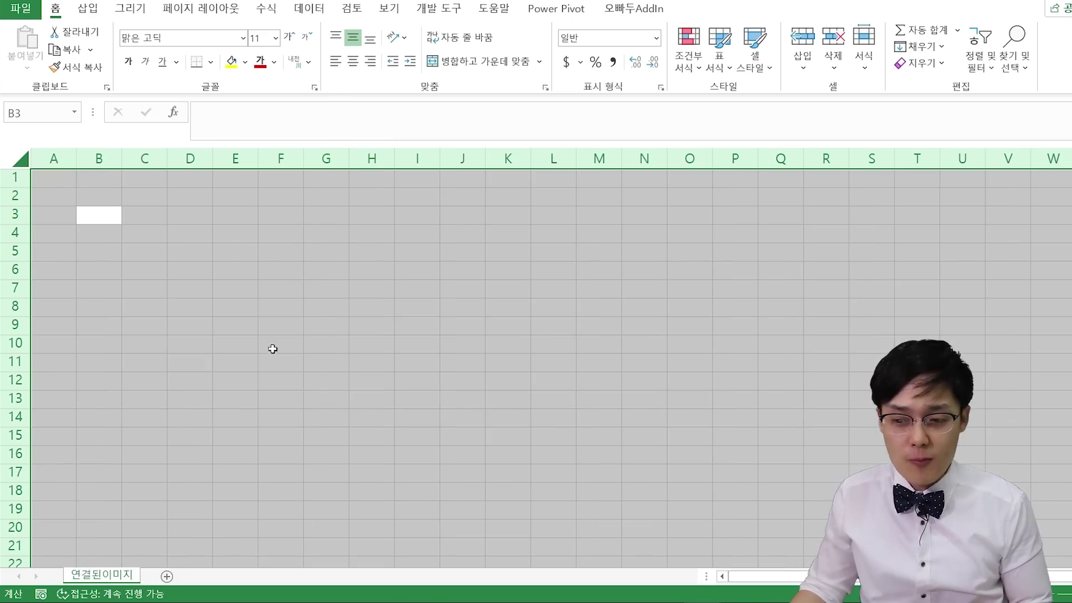
- Fill the range B3:Q5 with a medium grey theme colour as the menu bar background
{"action": "left_click", "coordinate": [253, 266]}
{"action": "left_click_drag", "start_coordinate": [99, 217], "coordinate": [779, 246]}
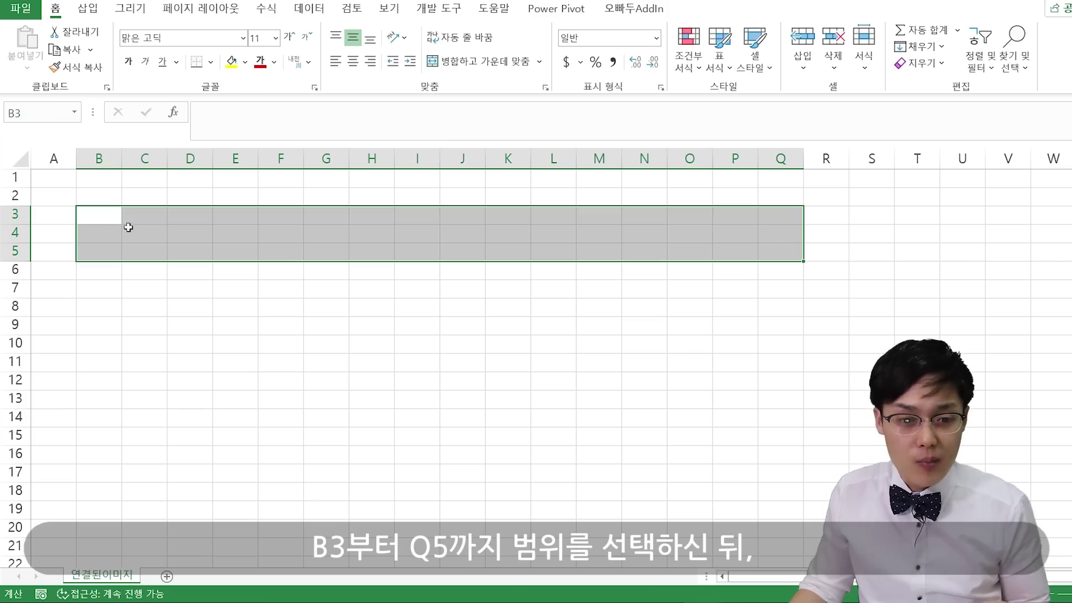
{"action": "left_click", "coordinate": [246, 61]}
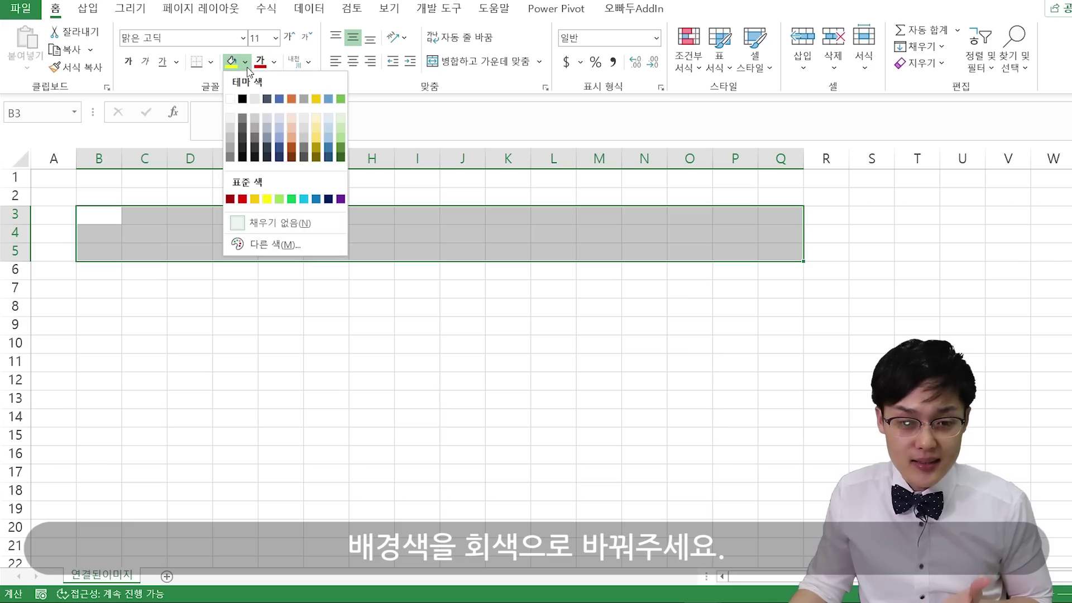
{"action": "left_click", "coordinate": [231, 139]}
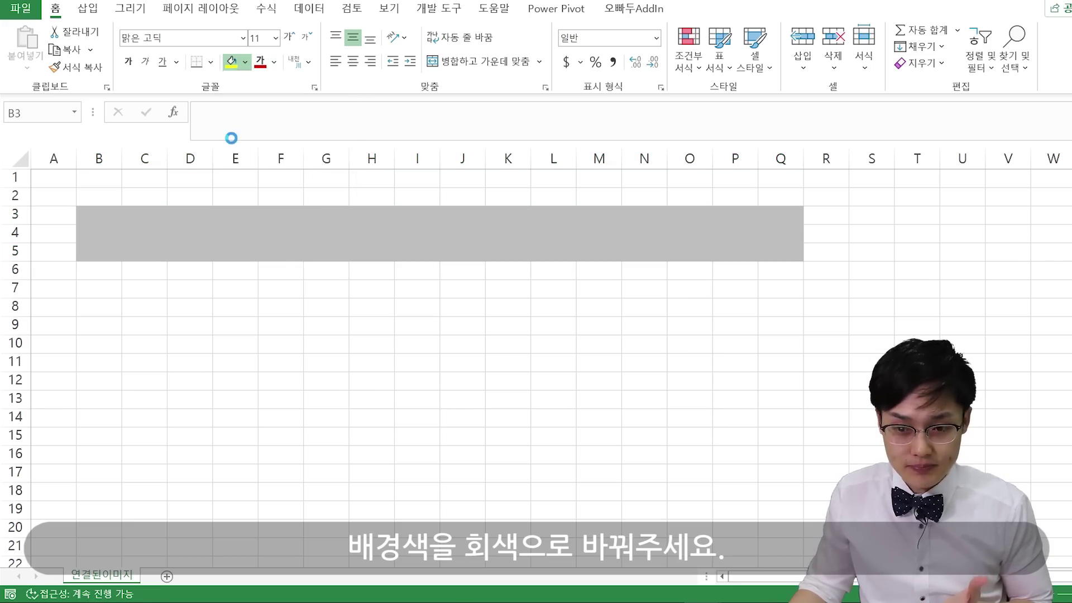
- Fill the thin strip B2:Q2 above the grey bar with the lightest grey theme colour
{"action": "left_click_drag", "start_coordinate": [92, 197], "coordinate": [782, 192]}
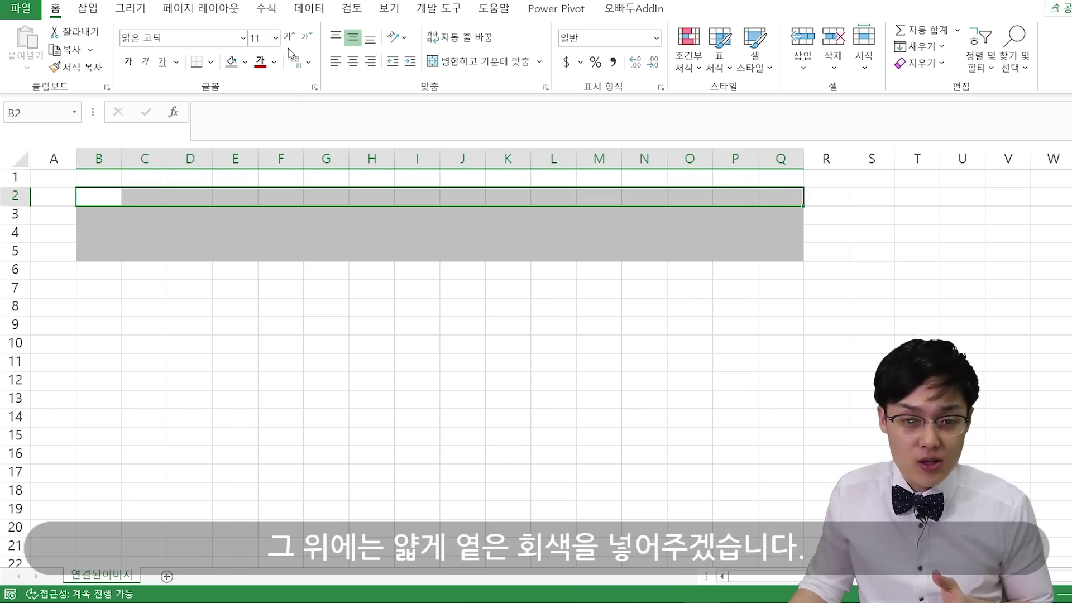
{"action": "left_click", "coordinate": [245, 62]}
{"action": "left_click", "coordinate": [232, 122]}
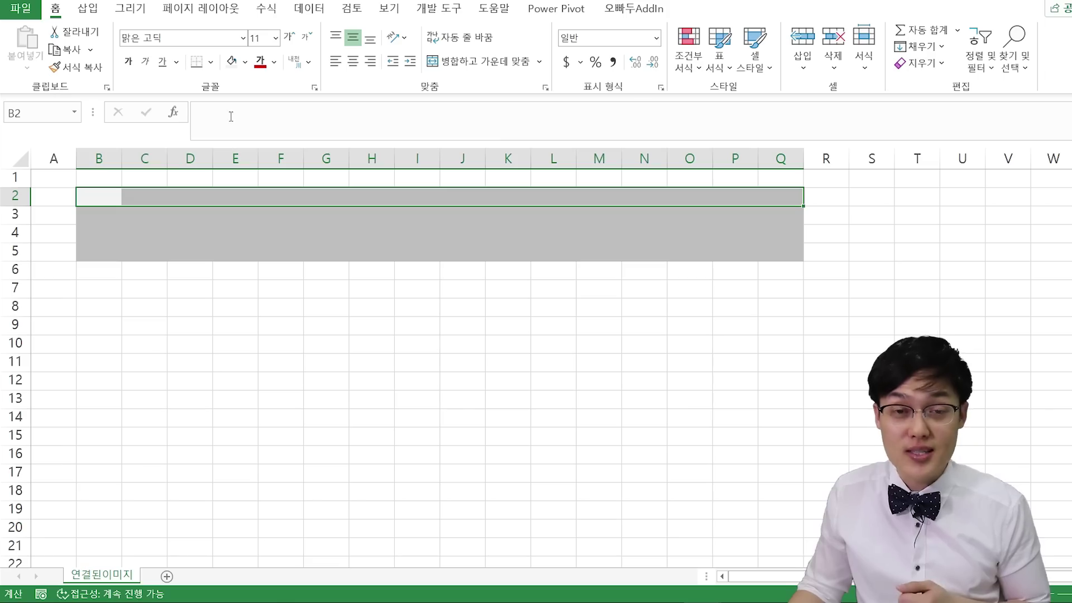
- Merge and center the cells B3:C5, and do the same for B2:C2 above them
{"action": "left_click", "coordinate": [101, 218]}
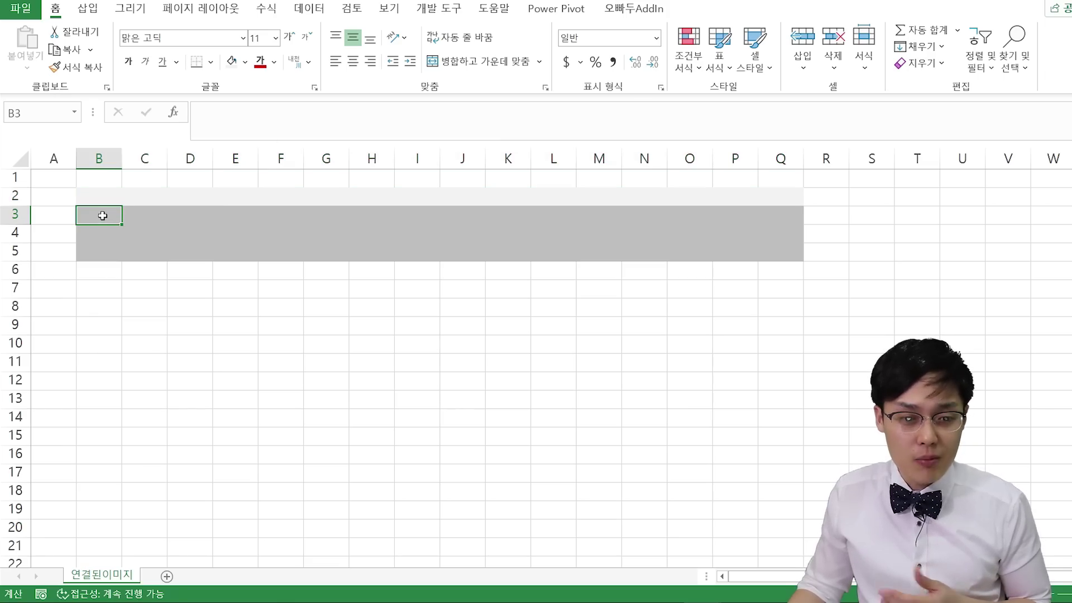
{"action": "left_click_drag", "start_coordinate": [103, 215], "coordinate": [135, 249]}
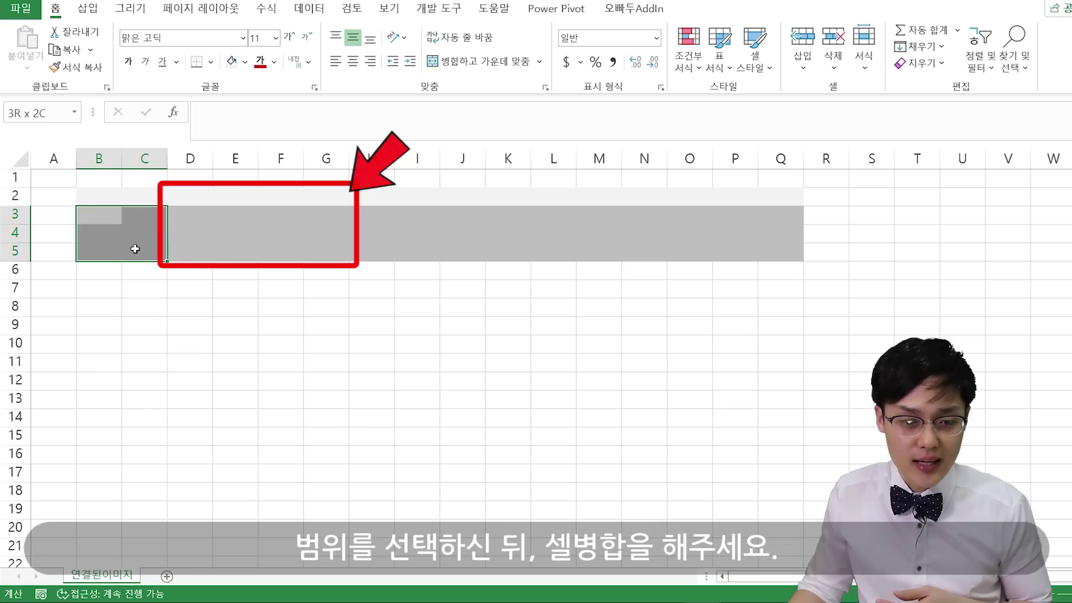
{"action": "left_click_drag", "start_coordinate": [94, 220], "coordinate": [143, 256]}
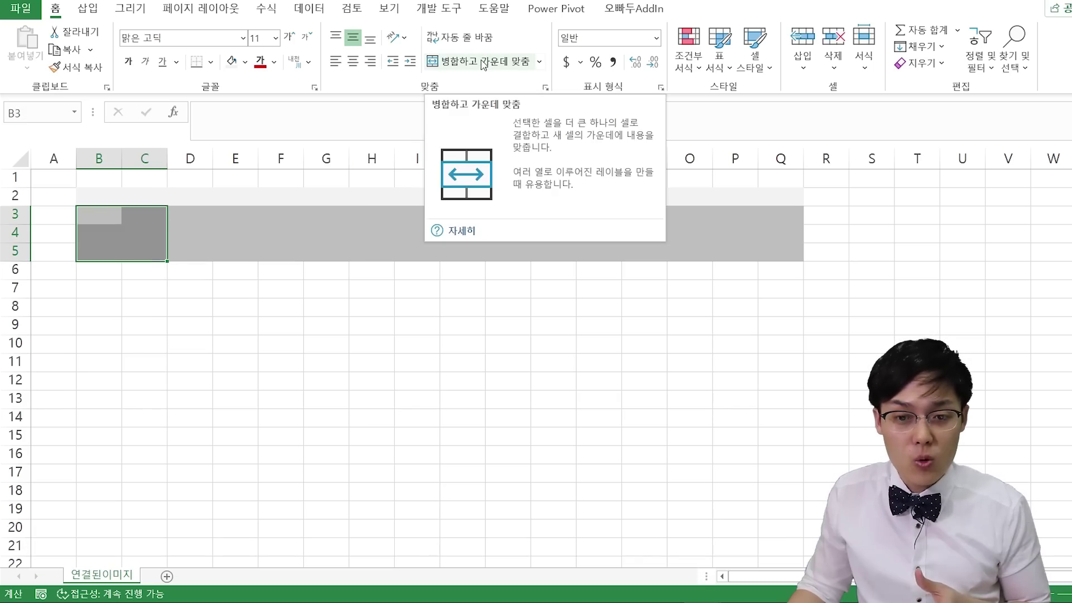
{"action": "left_click", "coordinate": [482, 62]}
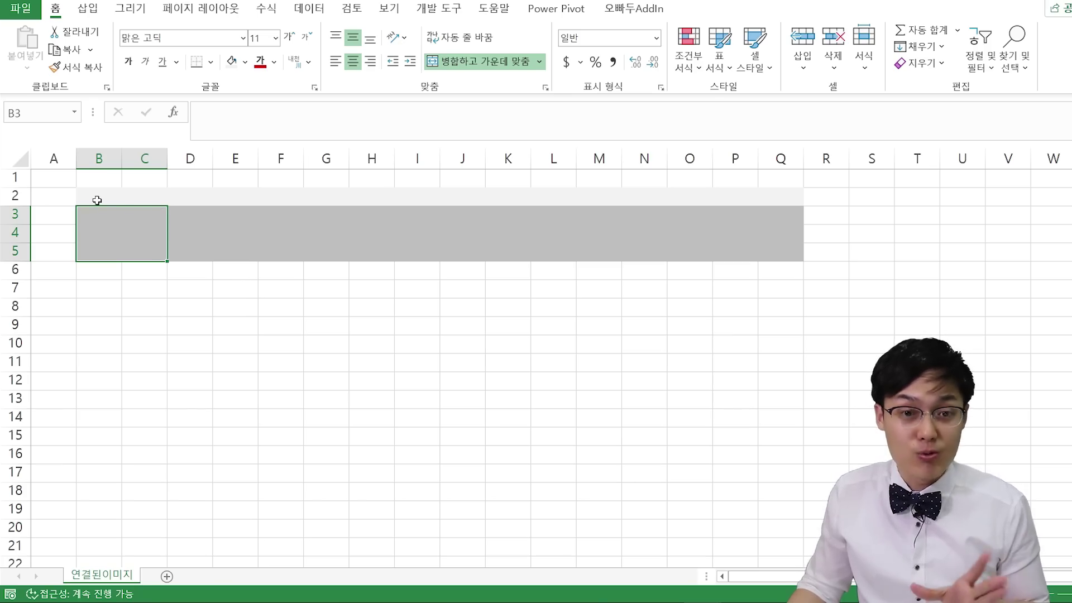
{"action": "left_click_drag", "start_coordinate": [97, 199], "coordinate": [150, 196]}
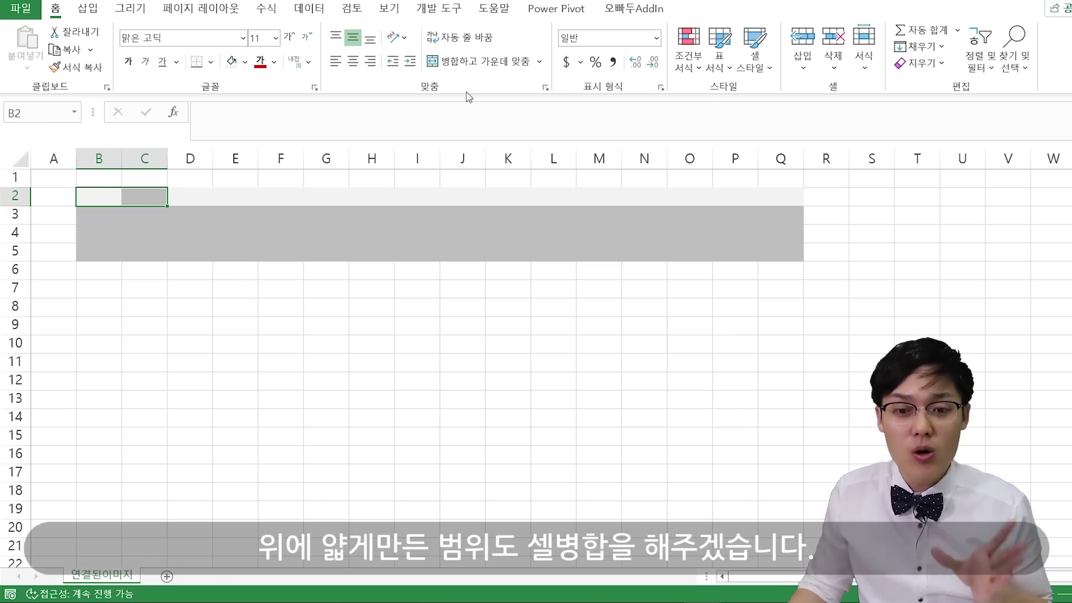
{"action": "left_click", "coordinate": [487, 61]}
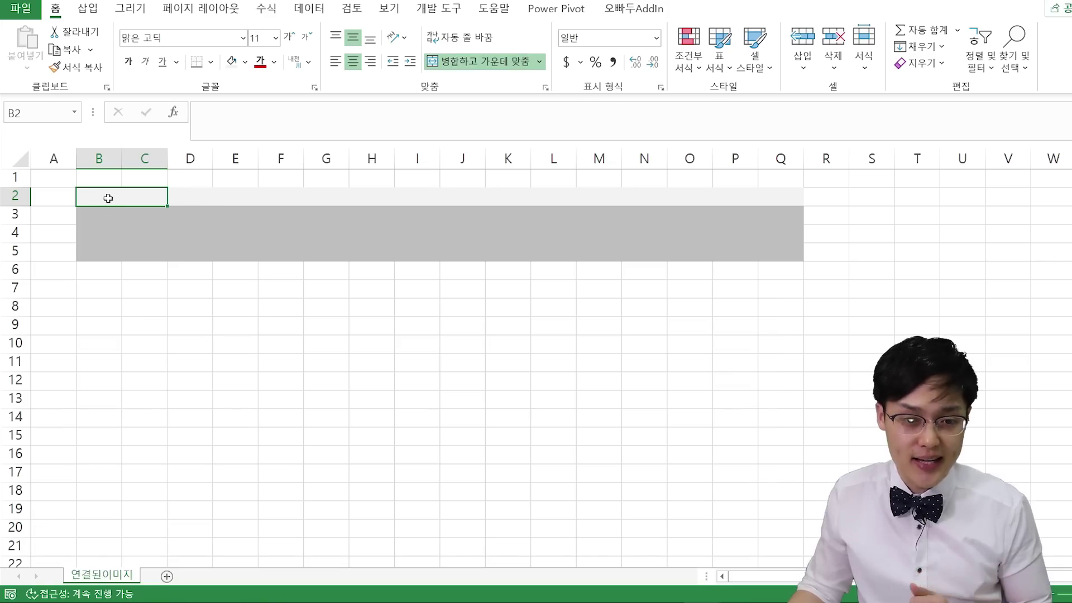
- Copy the merged button block B2:C5 and paste it side by side starting at D2, F2, H2 and J2
{"action": "left_click_drag", "start_coordinate": [110, 201], "coordinate": [108, 229]}
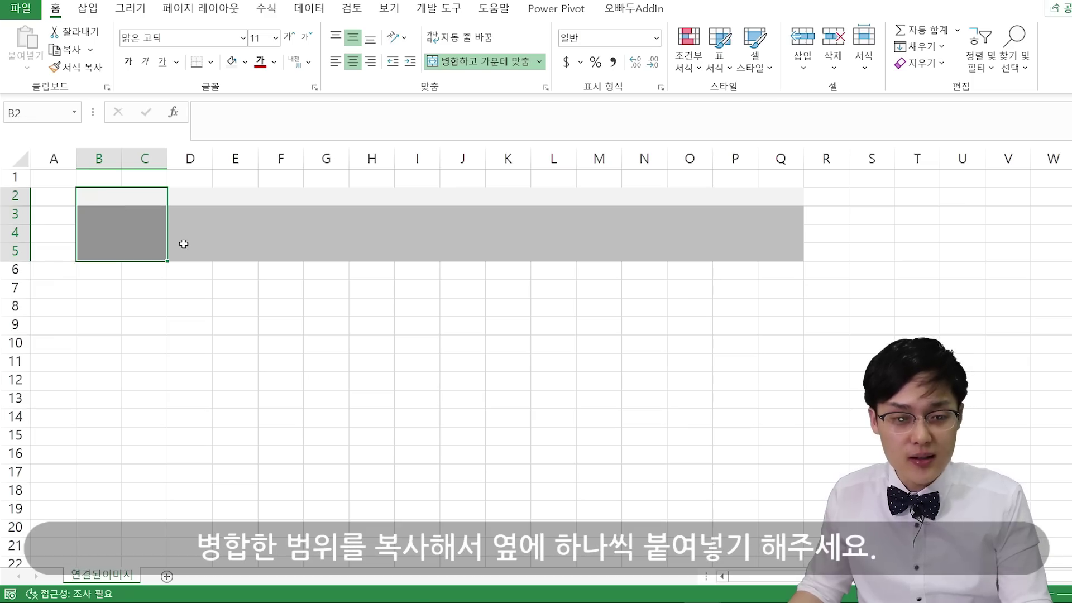
{"action": "key", "text": "ctrl+c"}
{"action": "left_click", "coordinate": [190, 195]}
{"action": "key", "text": "ctrl+v"}
{"action": "left_click", "coordinate": [287, 196]}
{"action": "key", "text": "ctrl+v"}
{"action": "left_click", "coordinate": [380, 196]}
{"action": "key", "text": "ctrl+v"}
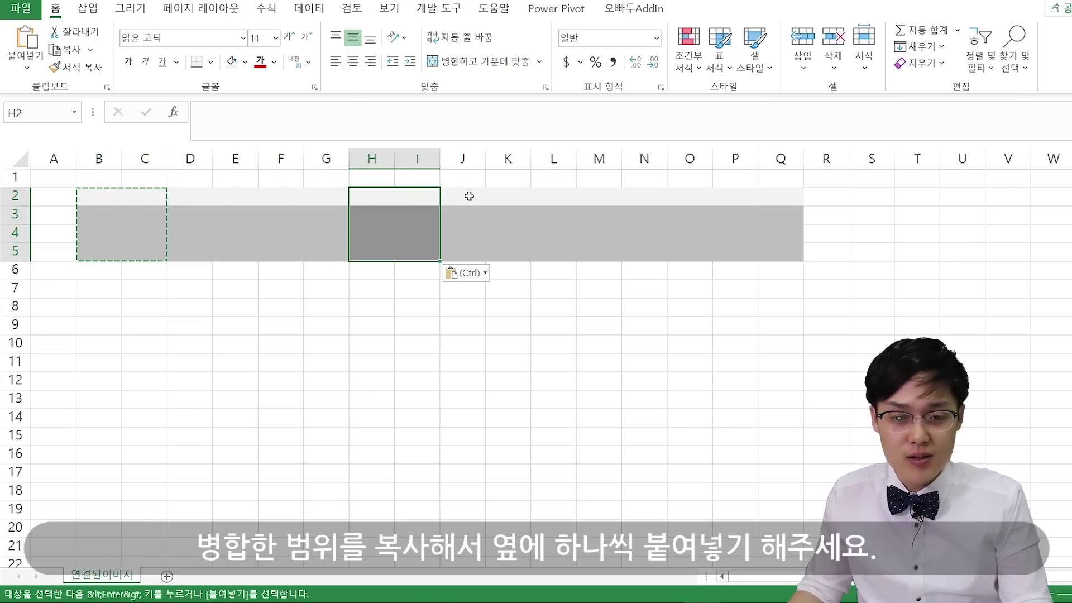
{"action": "left_click", "coordinate": [503, 195]}
{"action": "key", "text": "ctrl+v"}
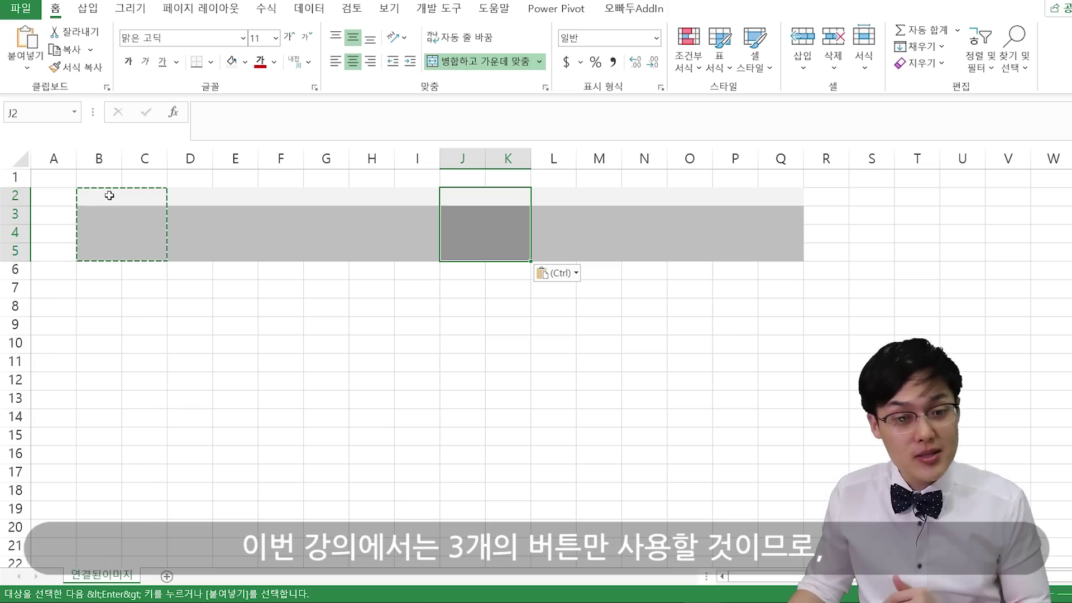
- Paste the copied button block once more at F2 and end copy mode
{"action": "left_click_drag", "start_coordinate": [109, 194], "coordinate": [101, 232]}
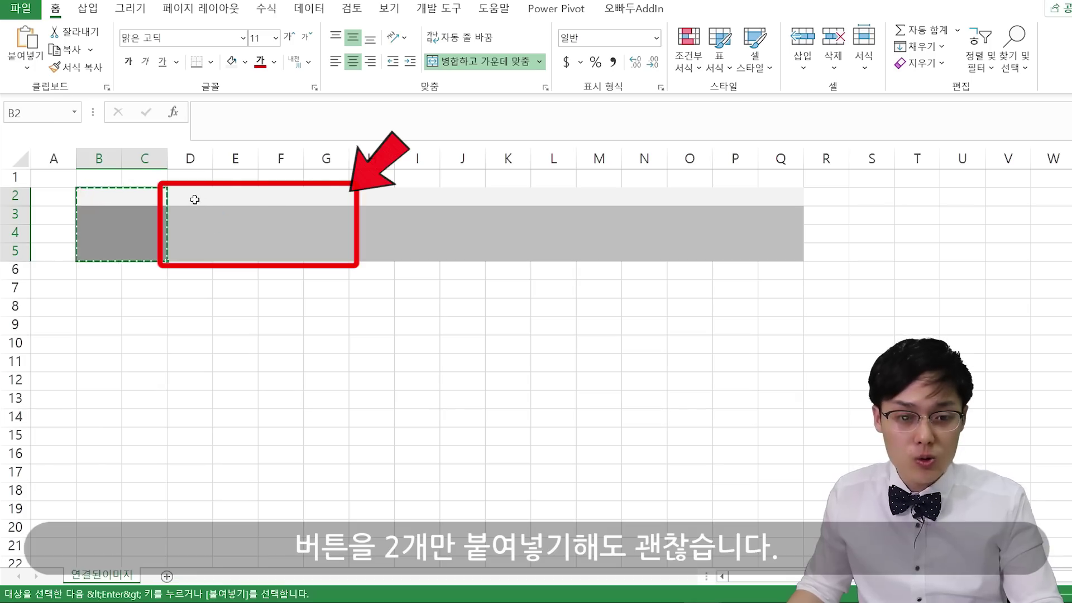
{"action": "left_click", "coordinate": [196, 199]}
{"action": "left_click", "coordinate": [287, 198]}
{"action": "key", "text": "ctrl+v"}
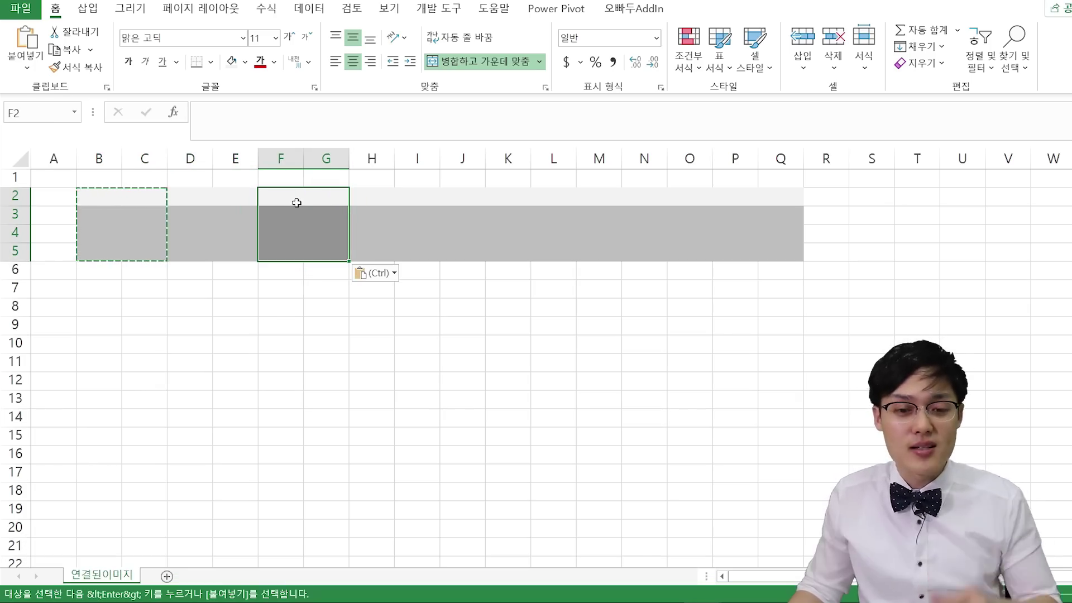
{"action": "left_click", "coordinate": [299, 210]}
{"action": "key", "text": "Escape"}
- Copy the whole menu bar B2:Q5, paste it below at B7 and B12, and end copy mode
{"action": "left_click_drag", "start_coordinate": [111, 200], "coordinate": [769, 241]}
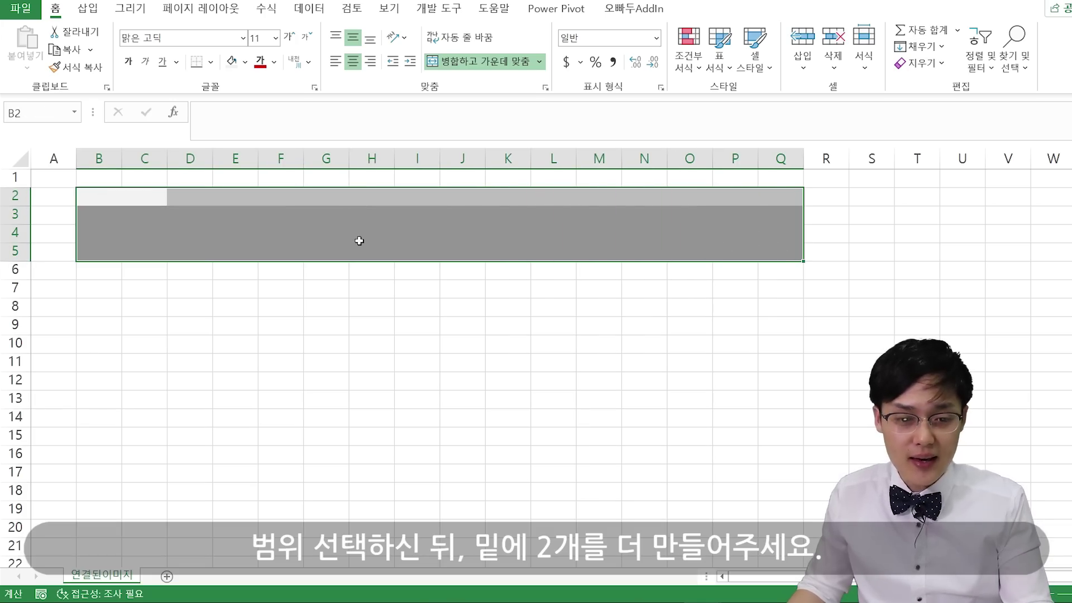
{"action": "key", "text": "ctrl+c"}
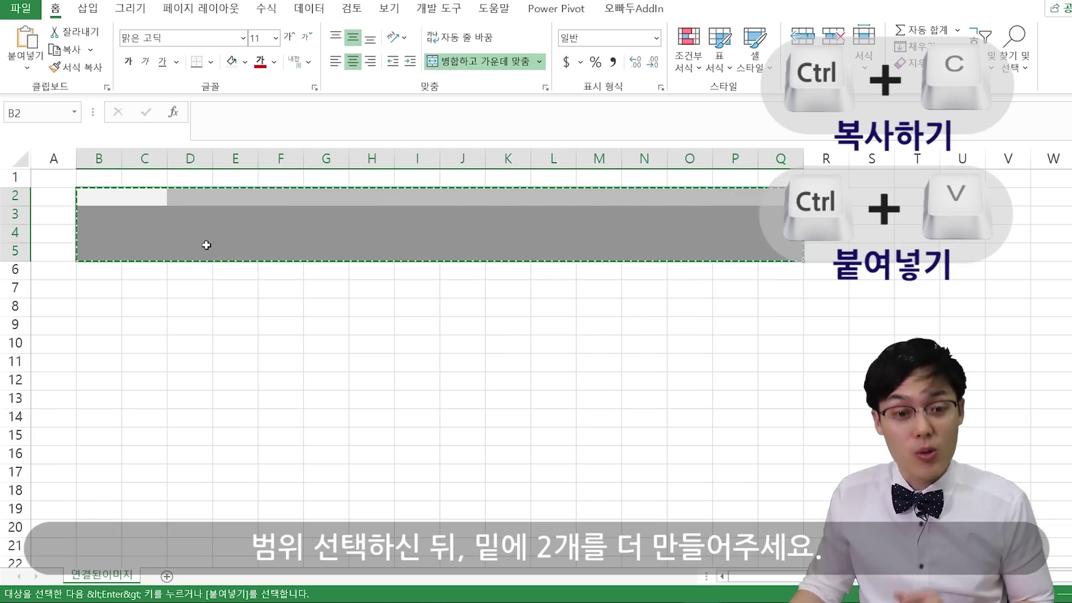
{"action": "left_click", "coordinate": [105, 290]}
{"action": "key", "text": "ctrl+v"}
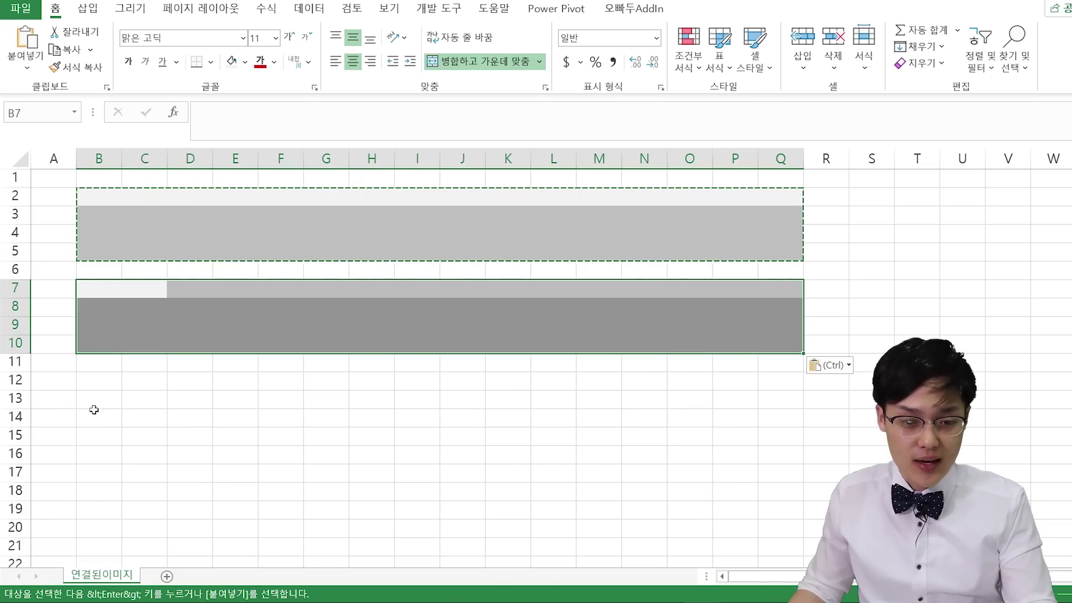
{"action": "left_click", "coordinate": [98, 378]}
{"action": "key", "text": "ctrl+v"}
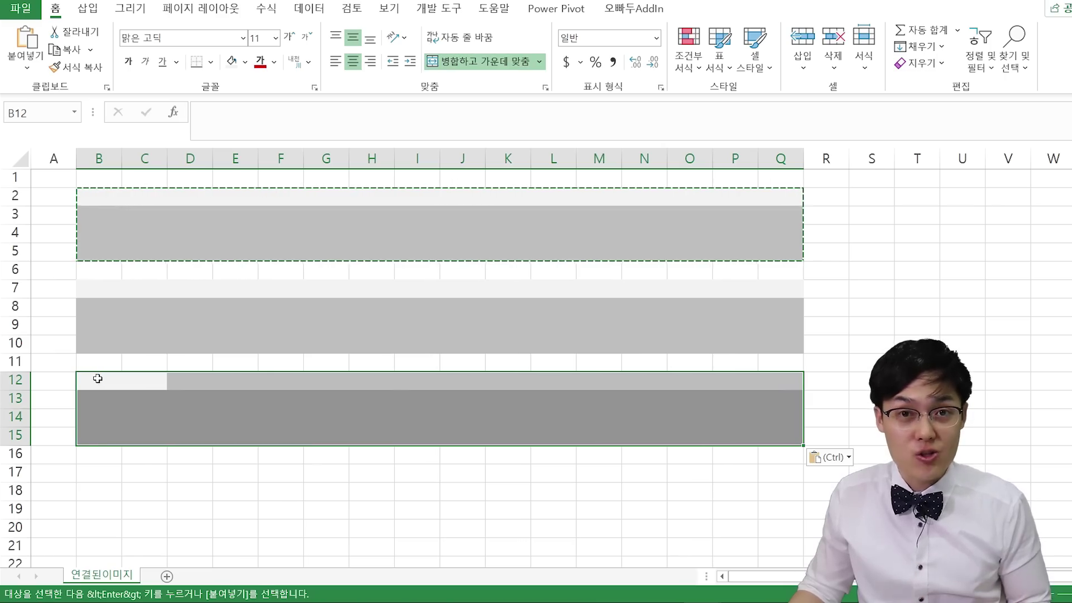
{"action": "left_click", "coordinate": [91, 229]}
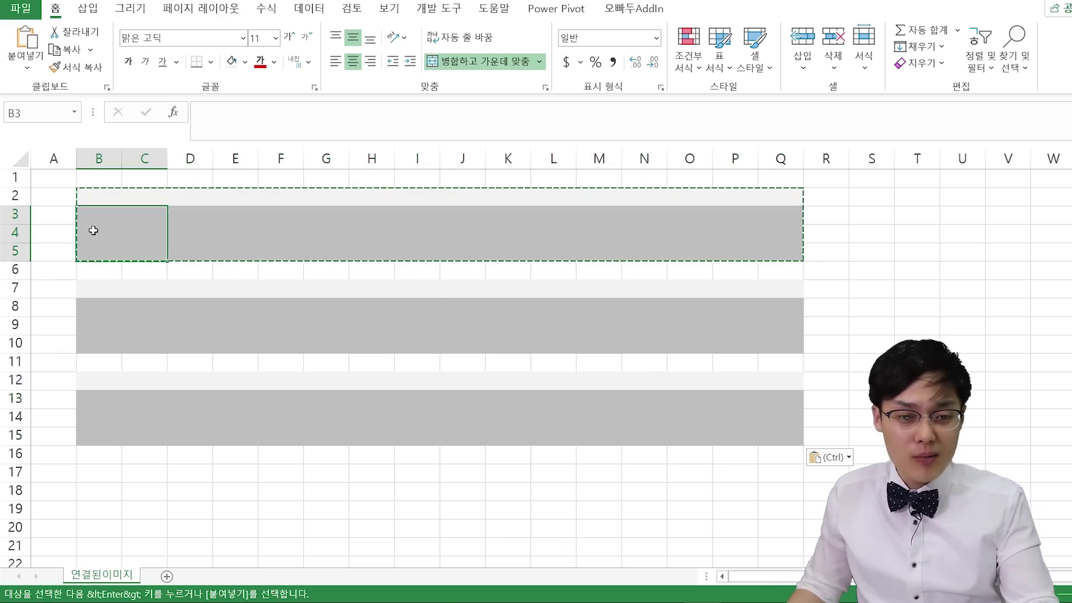
{"action": "key", "text": "Escape"}
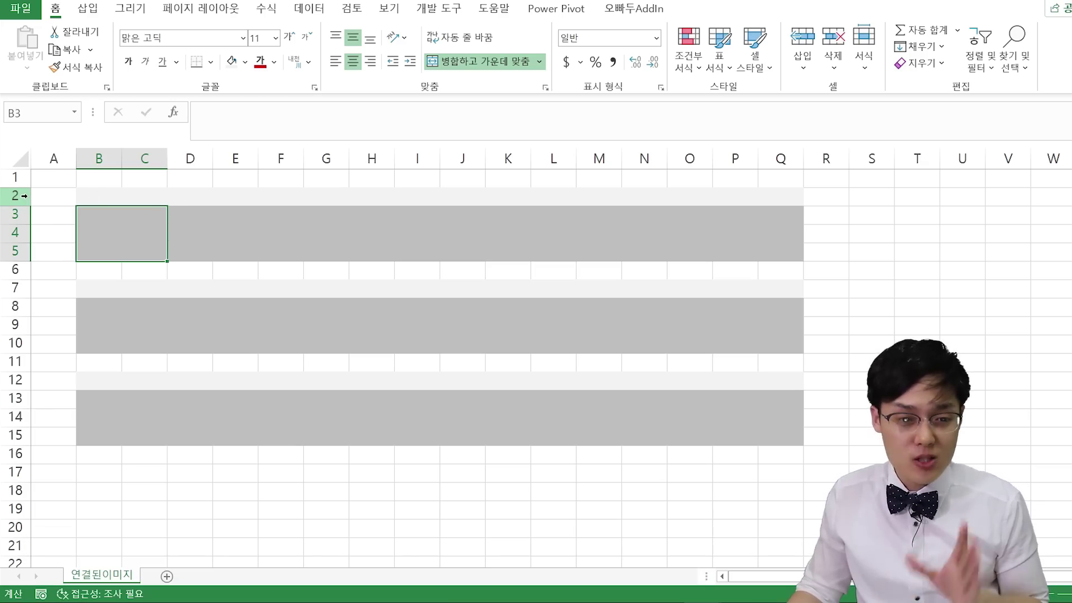
- Set the height of the thin strip rows 2, 7 and 12 to 5 in one go
{"action": "left_click", "coordinate": [22, 195]}
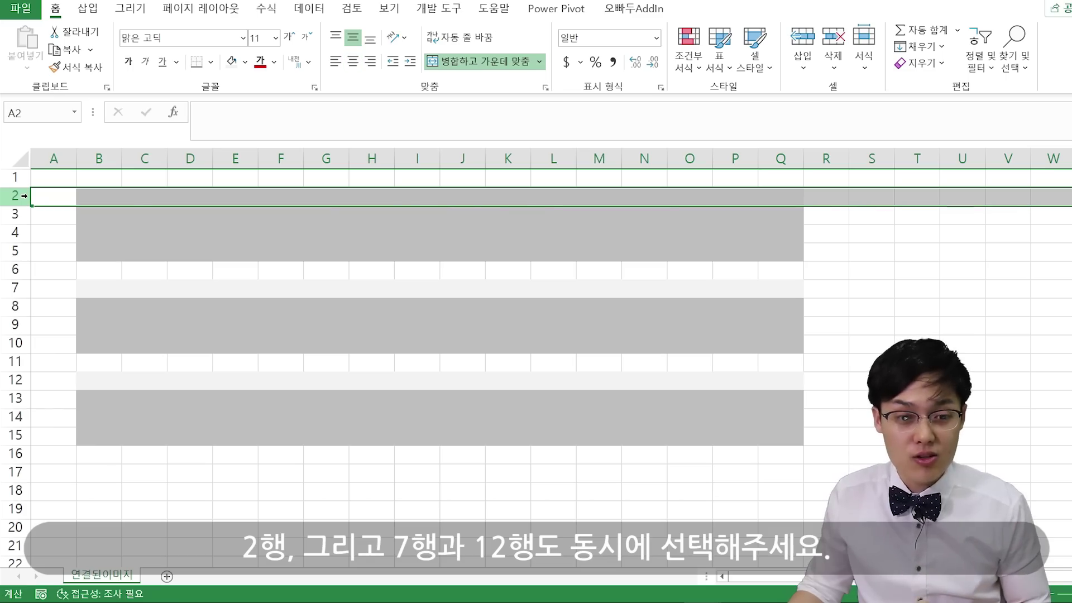
{"action": "left_click", "coordinate": [12, 289], "text": "ctrl"}
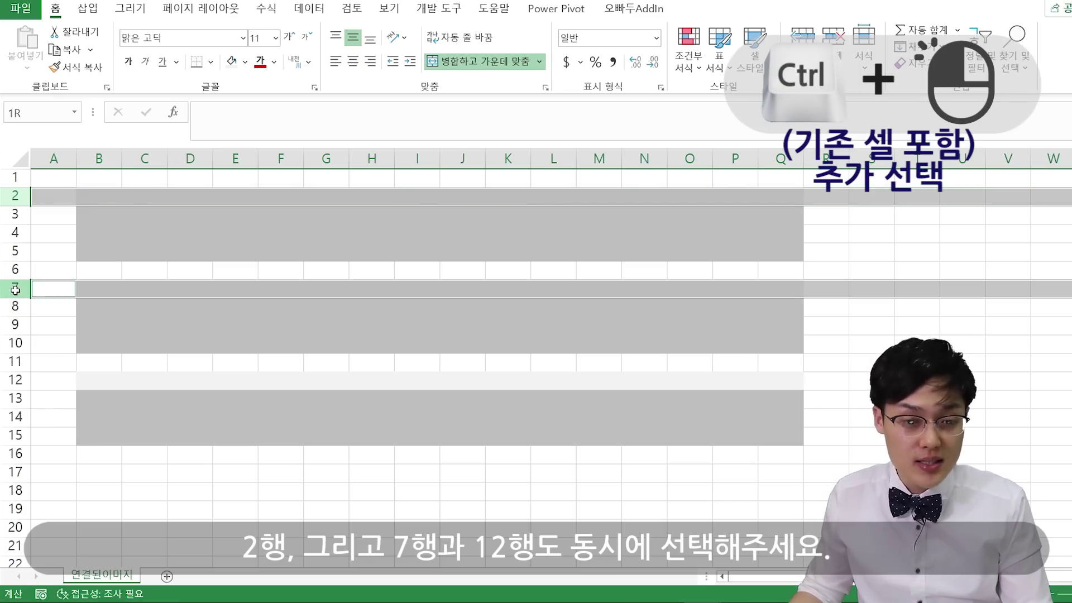
{"action": "left_click", "coordinate": [11, 379], "text": "ctrl"}
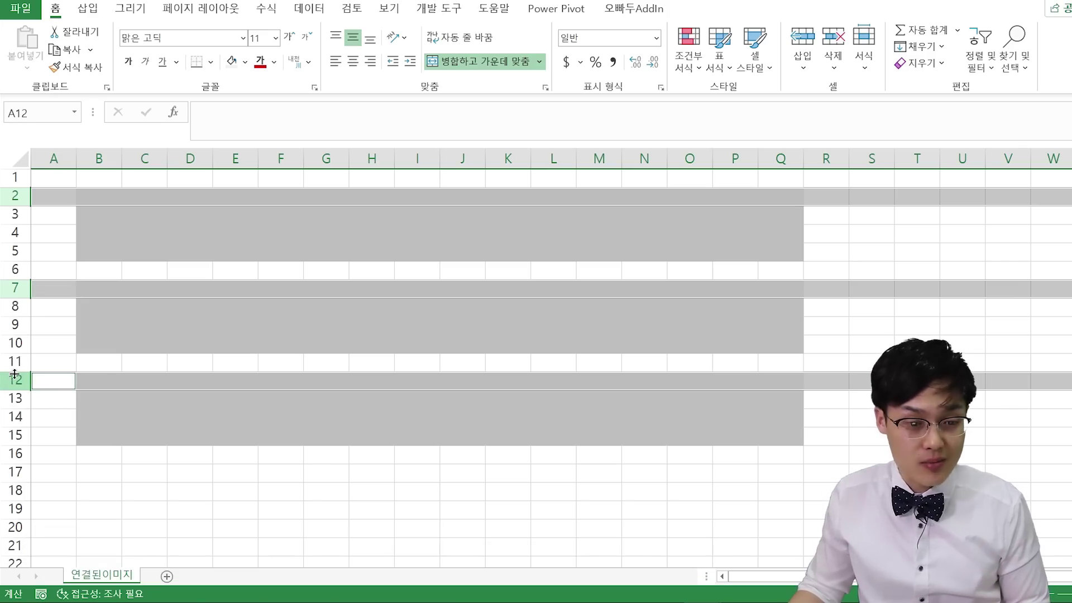
{"action": "right_click", "coordinate": [14, 287]}
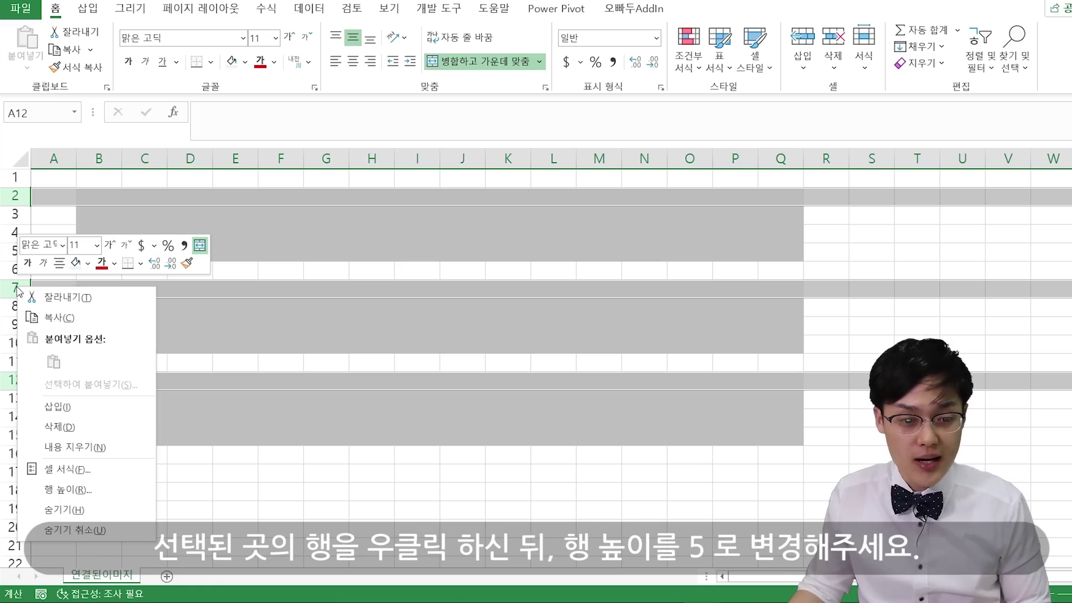
{"action": "left_click", "coordinate": [66, 491]}
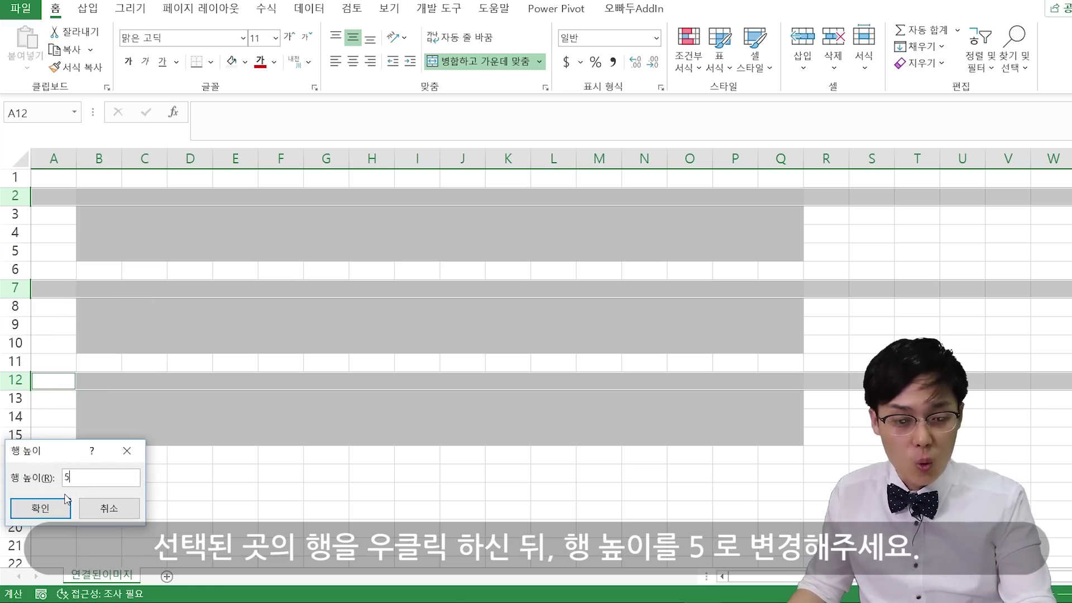
{"action": "left_click", "coordinate": [40, 508]}
{"action": "left_click", "coordinate": [213, 313]}
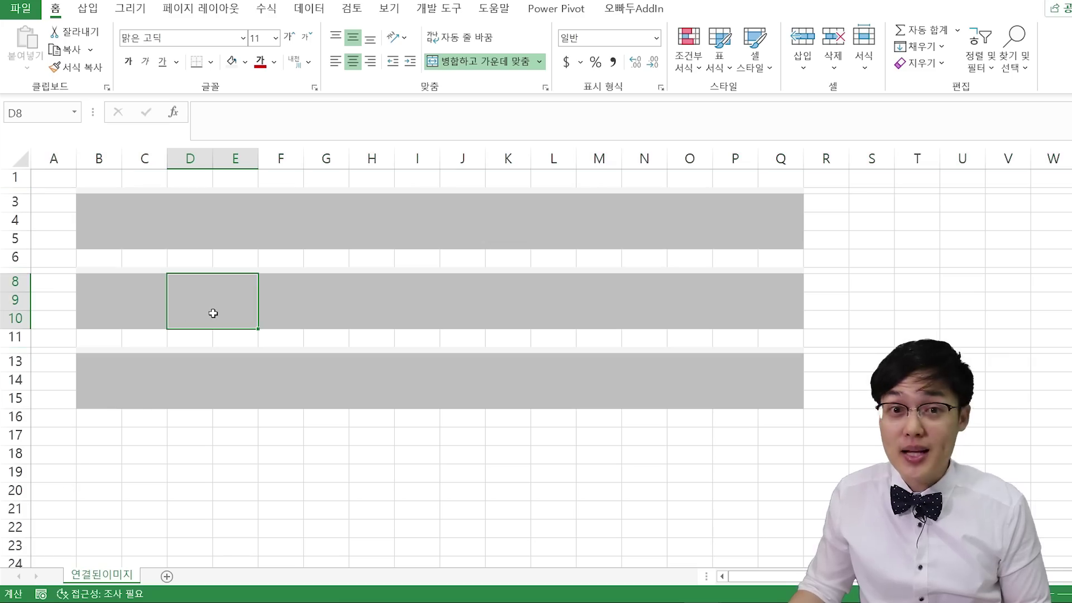
- Fill the first merged button cell B3:C5 of the upper bar with white
{"action": "left_click", "coordinate": [111, 213]}
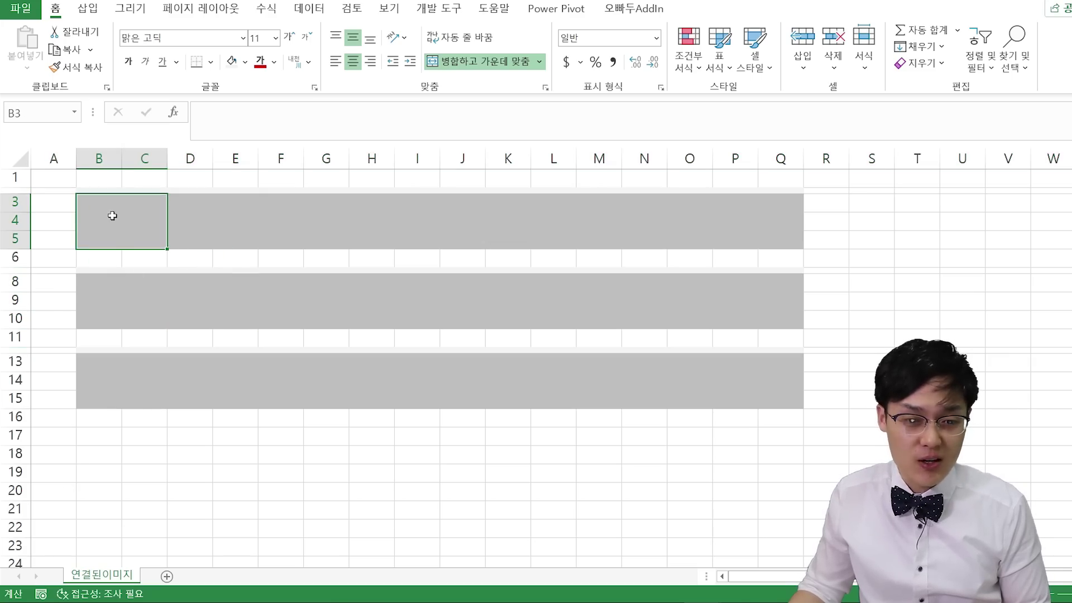
{"action": "left_click", "coordinate": [212, 229]}
{"action": "left_click", "coordinate": [145, 223]}
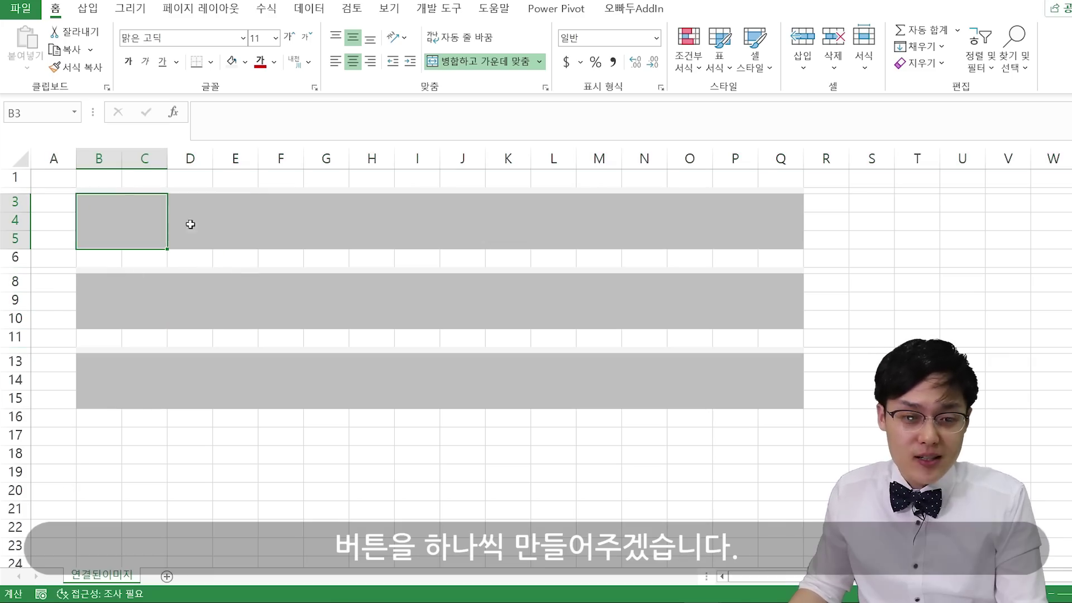
{"action": "left_click", "coordinate": [189, 223]}
{"action": "left_click", "coordinate": [126, 221]}
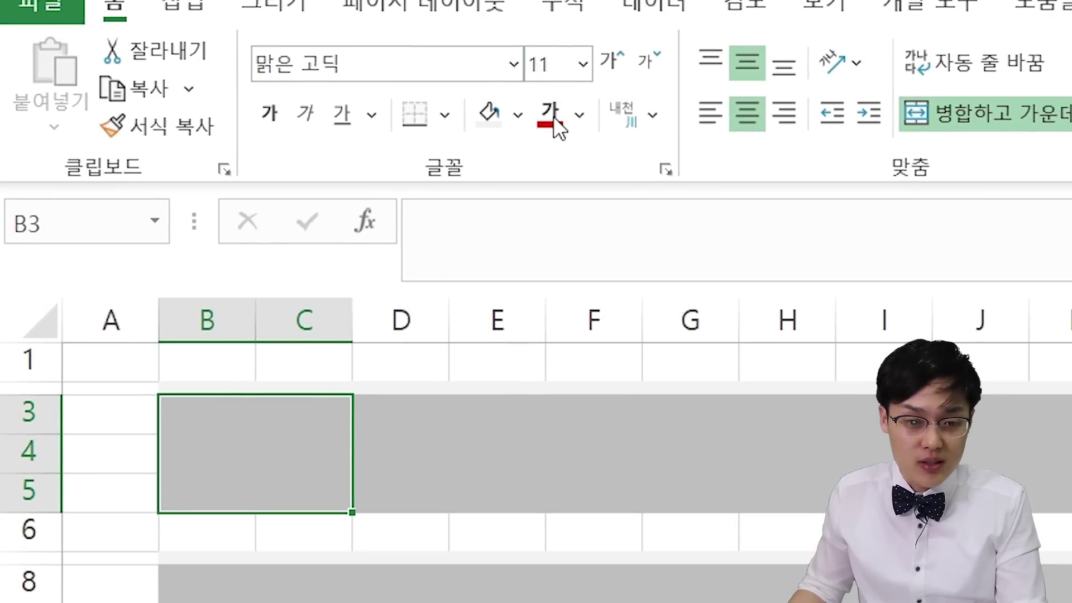
{"action": "left_click", "coordinate": [518, 116]}
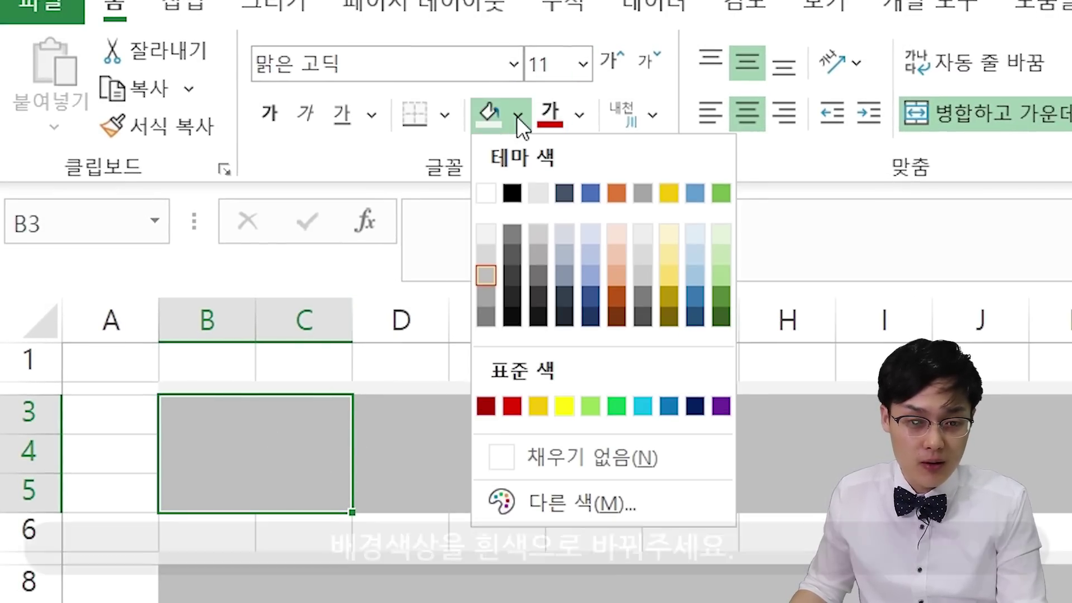
{"action": "left_click", "coordinate": [488, 190]}
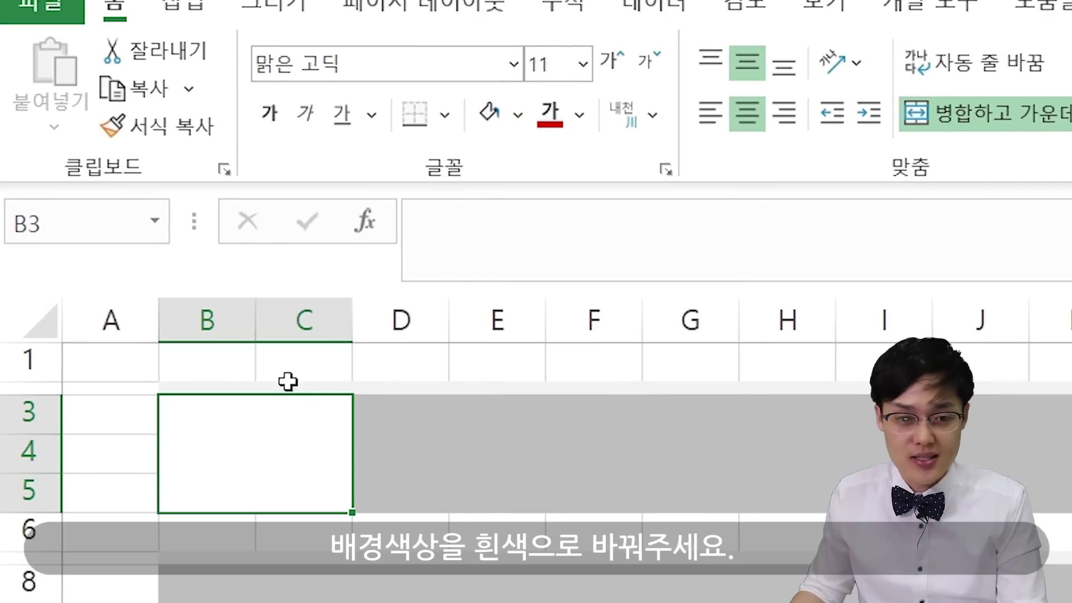
- Fill the thin strip B2:C2 above the white button with the darkest shade of the black theme colour
{"action": "left_click", "coordinate": [209, 388]}
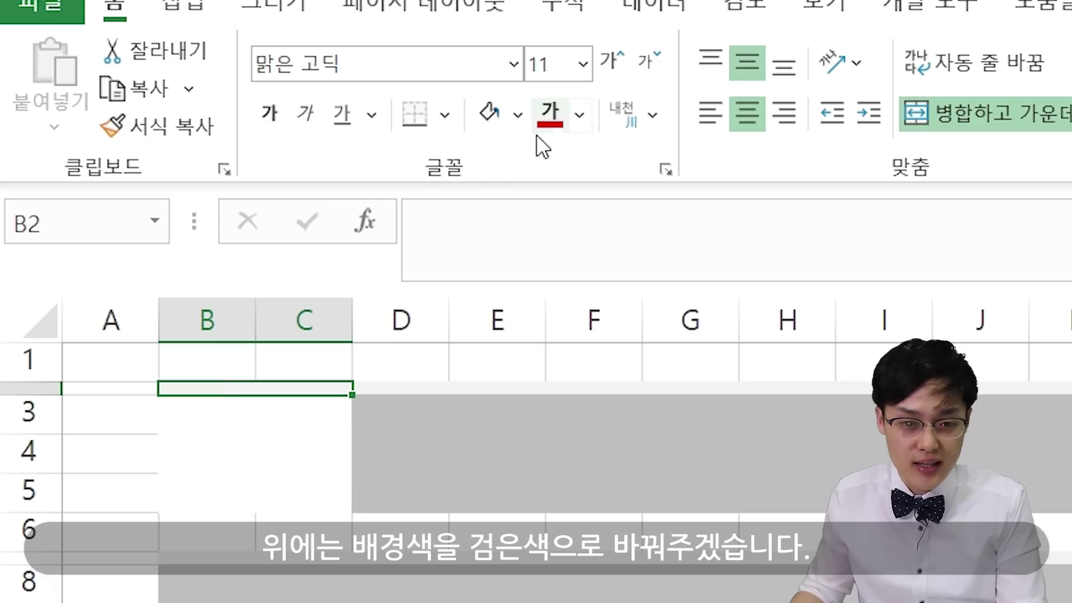
{"action": "left_click", "coordinate": [519, 115]}
{"action": "left_click", "coordinate": [512, 318]}
- Enter the label 대시보드 in the white button cell B3
{"action": "left_click", "coordinate": [249, 461]}
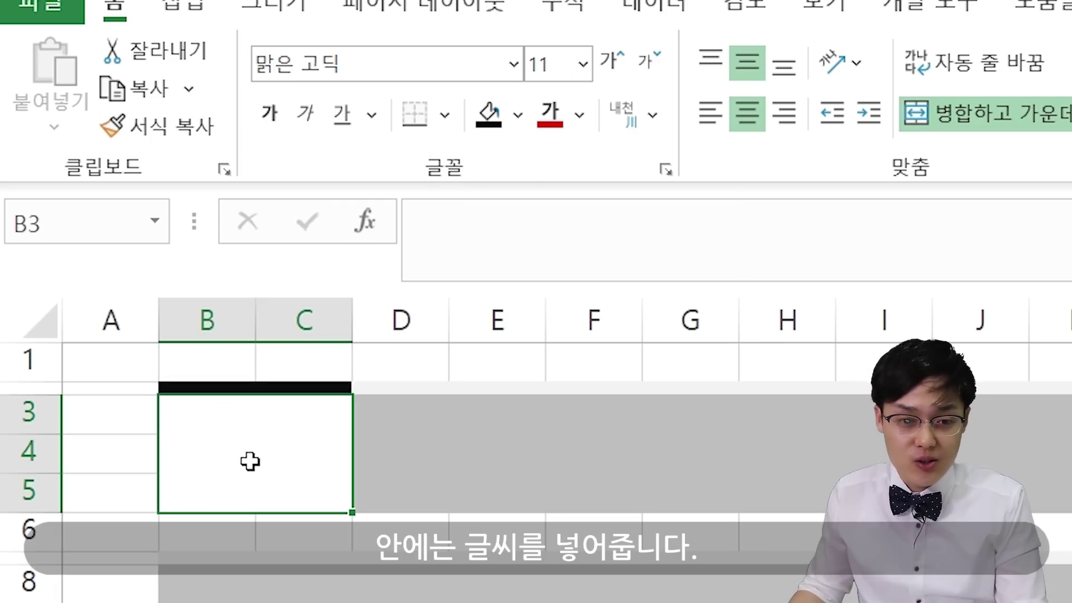
{"action": "type", "text": "ㅇ"}
{"action": "key", "text": "BackSpace"}
{"action": "type", "text": "ㄷㅐ시보드"}
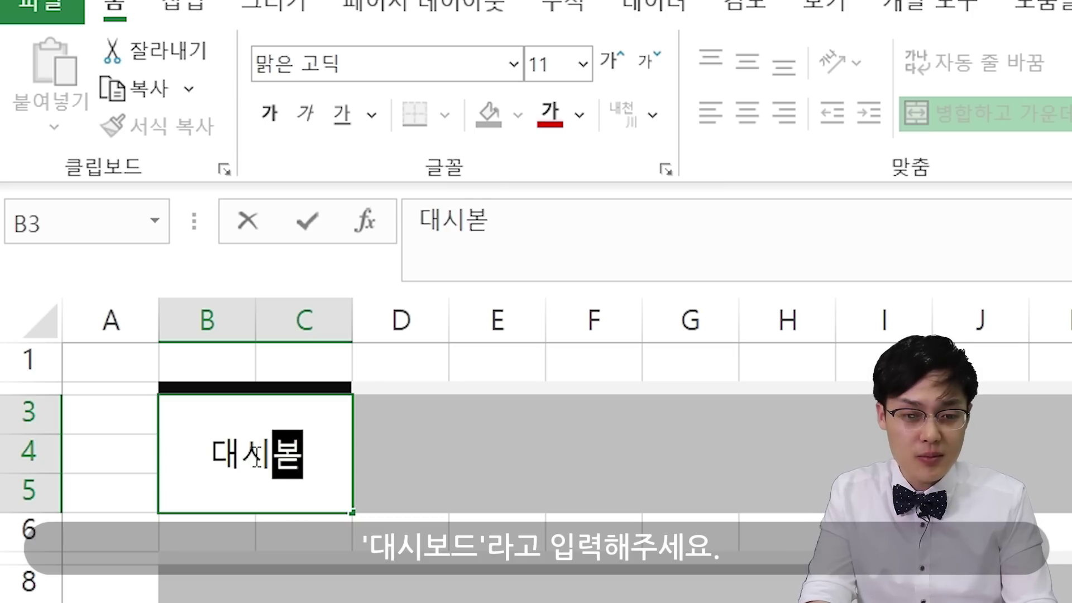
{"action": "key", "text": "Return"}
- Align the 대시보드 label to the left and bottom of its cell
{"action": "left_click", "coordinate": [253, 453]}
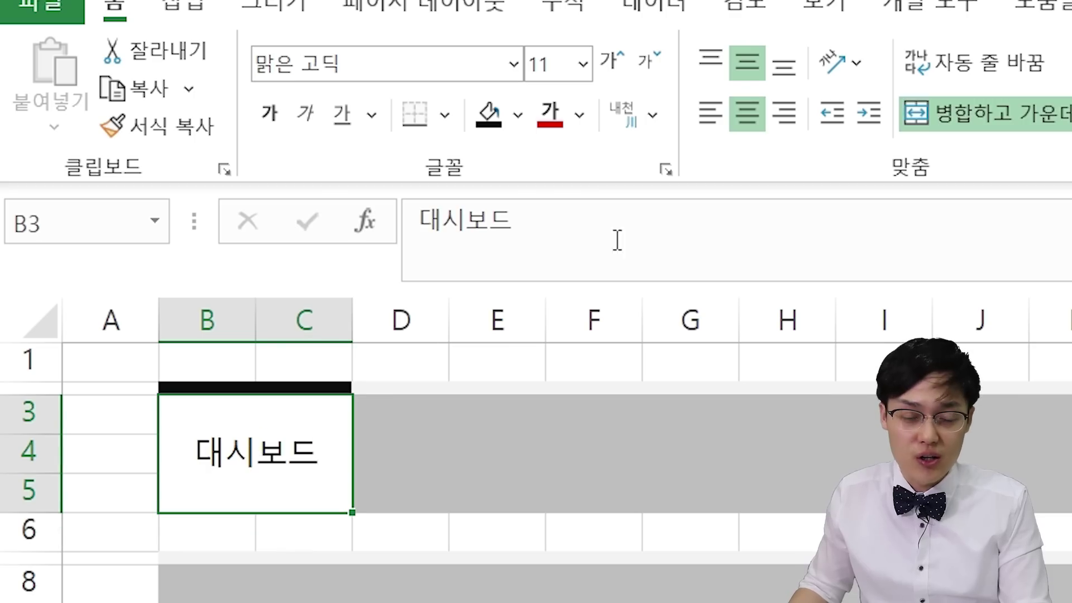
{"action": "left_click", "coordinate": [710, 114]}
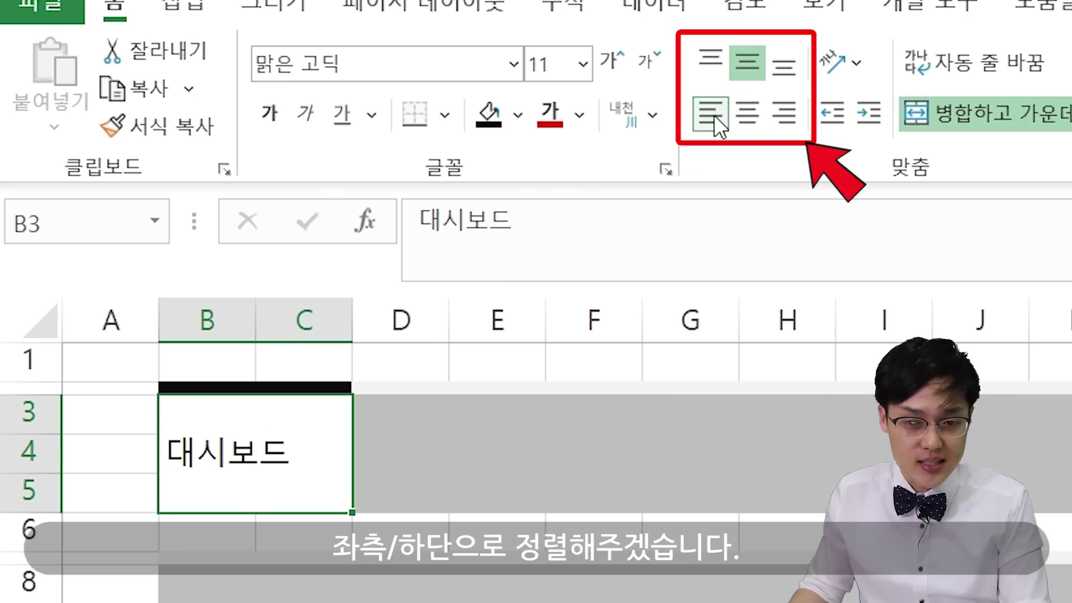
{"action": "left_click", "coordinate": [784, 62]}
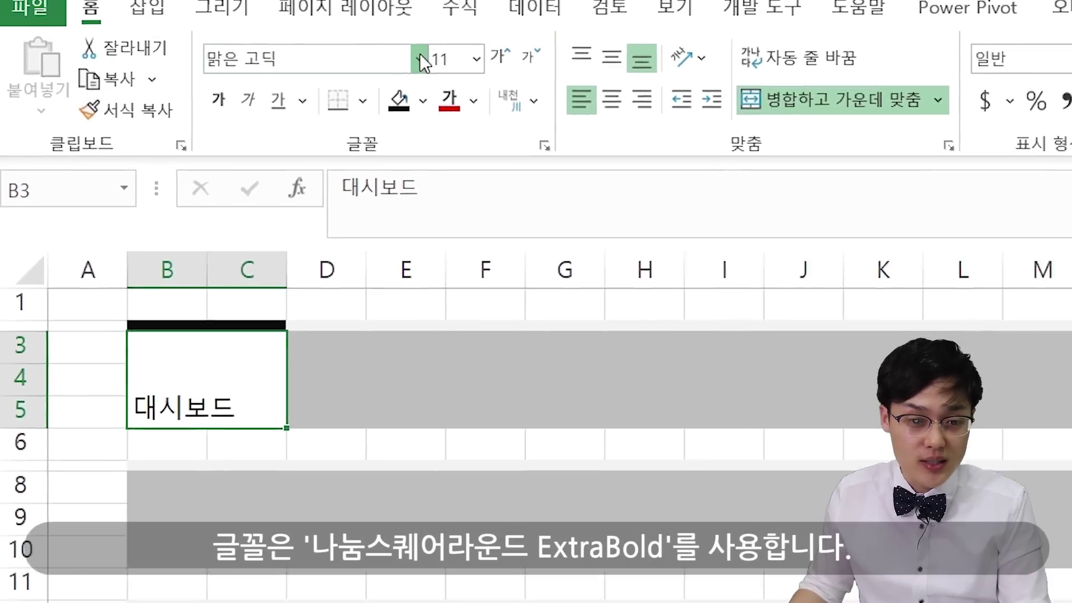
- Change the font of the 대시보드 label to 나눔스퀘어라운드 ExtraBold
{"action": "left_click", "coordinate": [514, 63]}
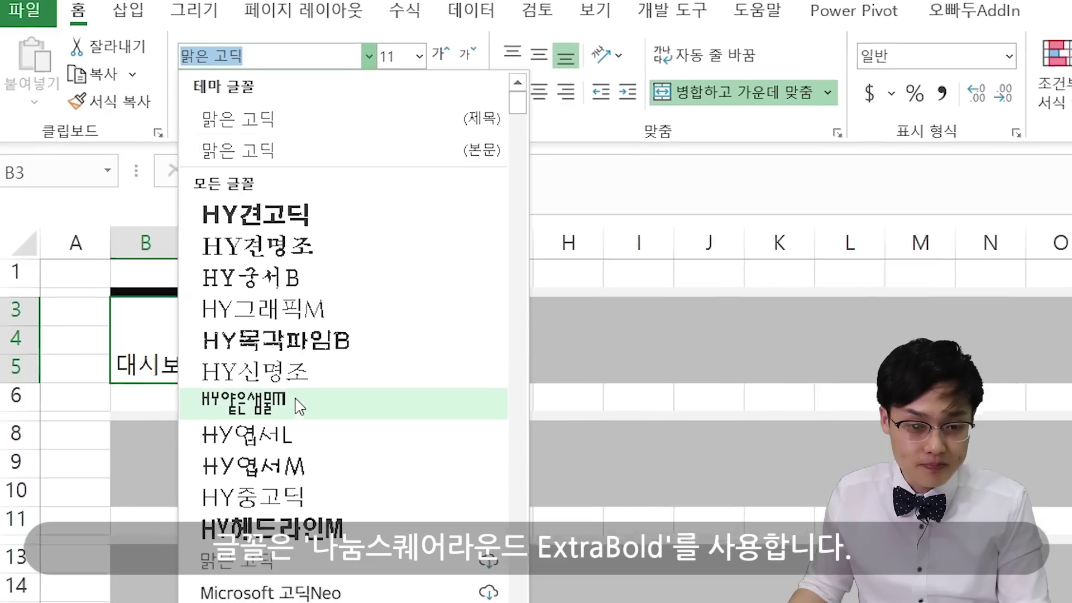
{"action": "scroll", "coordinate": [300, 406], "scroll_direction": "down", "scroll_amount": 8}
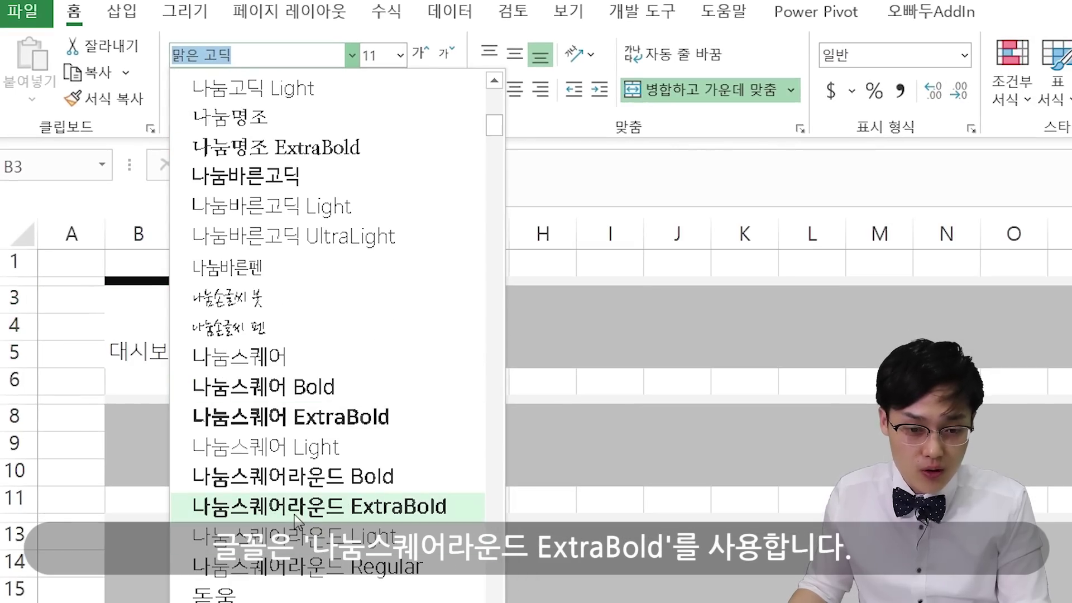
{"action": "left_click", "coordinate": [294, 512]}
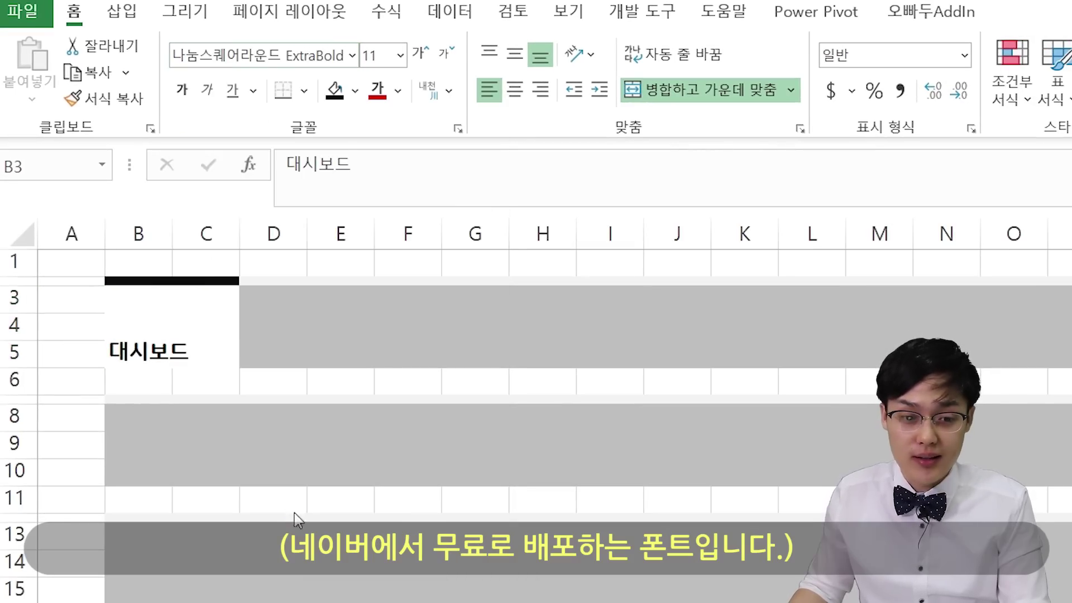
{"action": "left_click", "coordinate": [323, 332]}
- Set the font colour of the 대시보드 label to the third shade under the black theme colour
{"action": "left_click", "coordinate": [162, 342]}
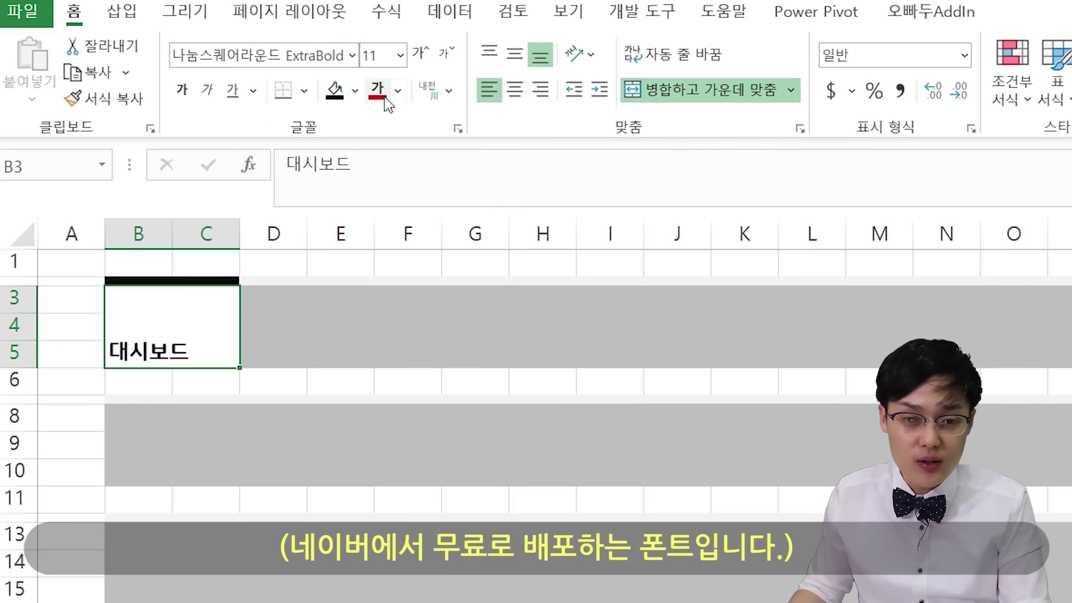
{"action": "left_click", "coordinate": [355, 93]}
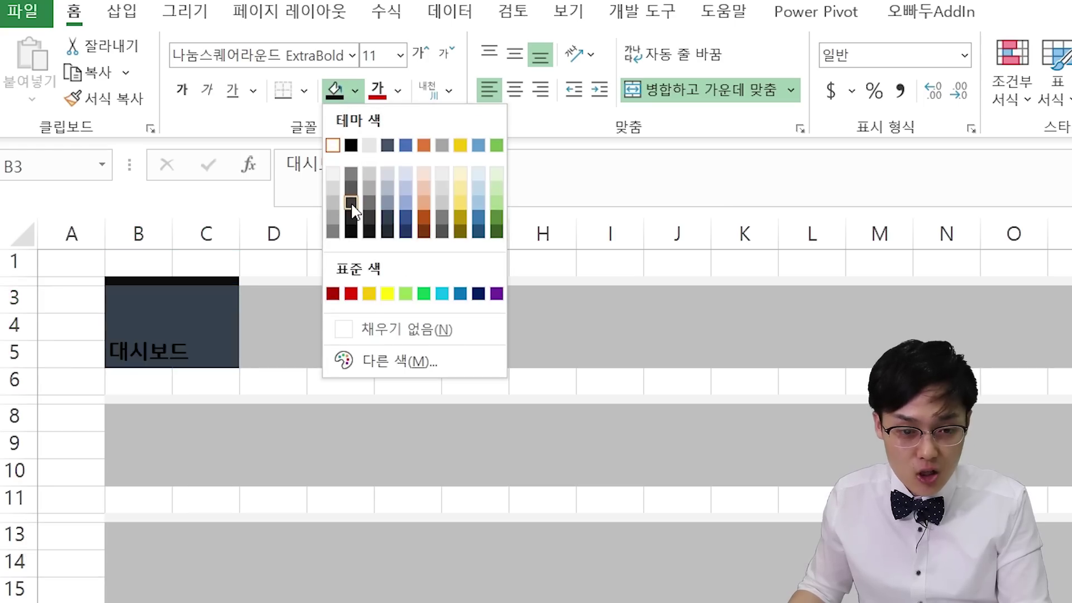
{"action": "left_click", "coordinate": [394, 86]}
{"action": "left_click", "coordinate": [397, 92]}
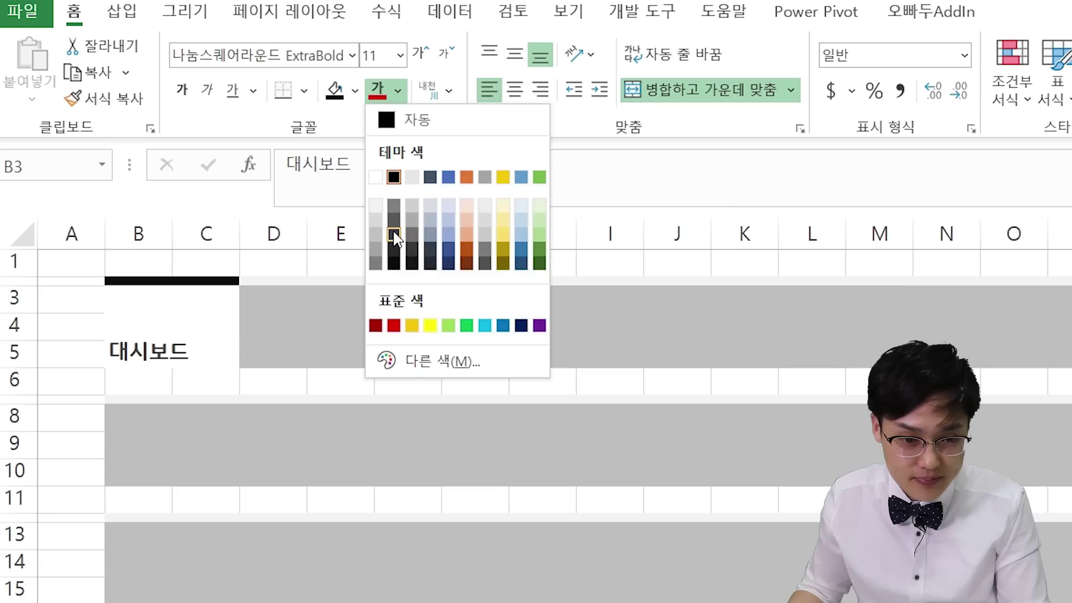
{"action": "left_click", "coordinate": [393, 235]}
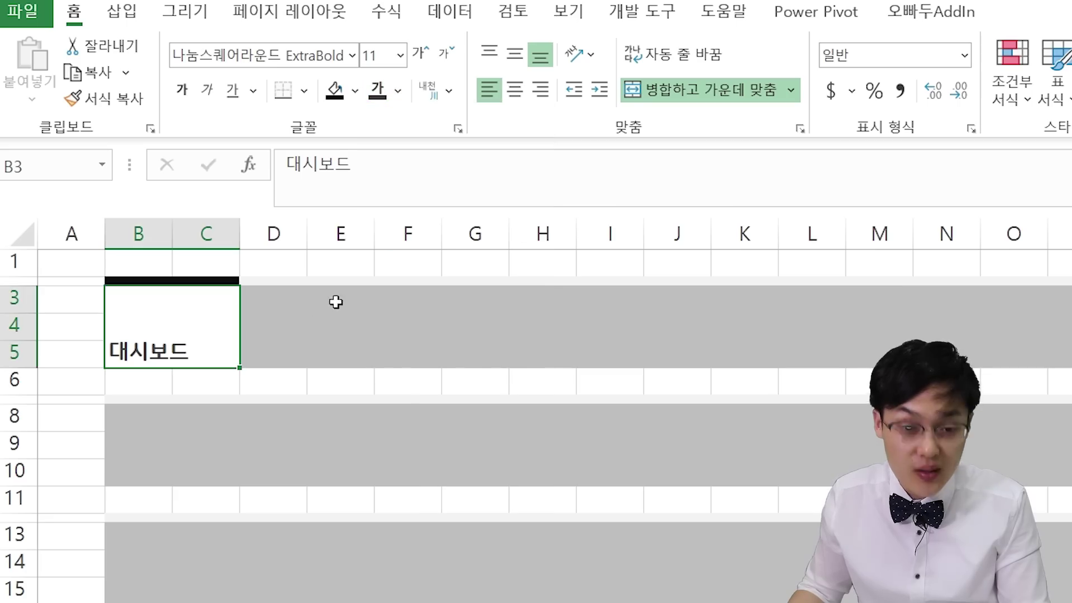
- Enter the label 가계부입력 in the second button cell D3
{"action": "left_click", "coordinate": [289, 326]}
{"action": "type", "text": "ㄱ"}
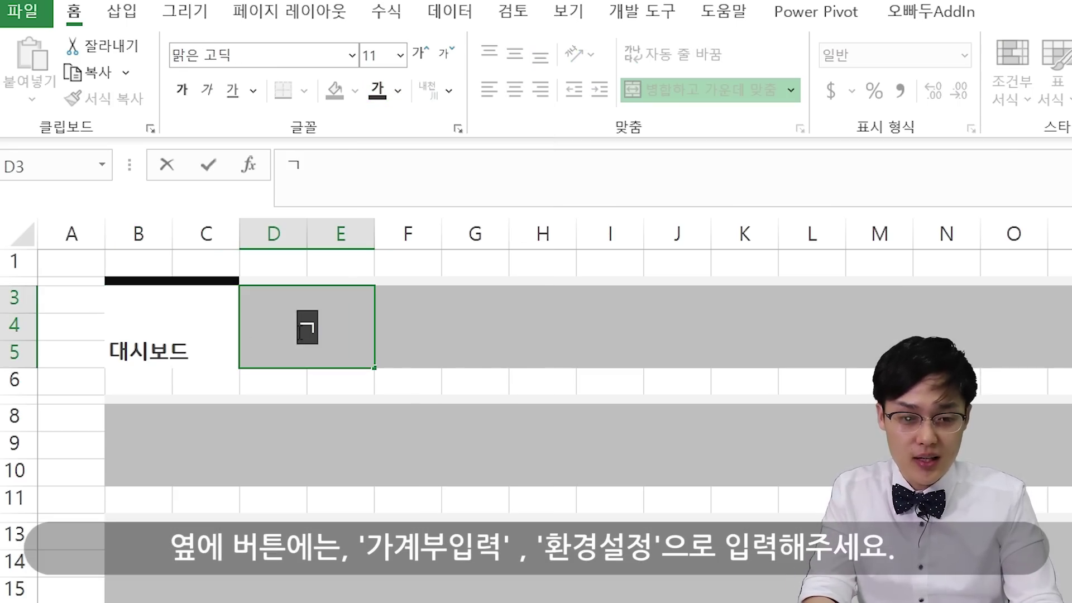
{"action": "type", "text": "계부입력"}
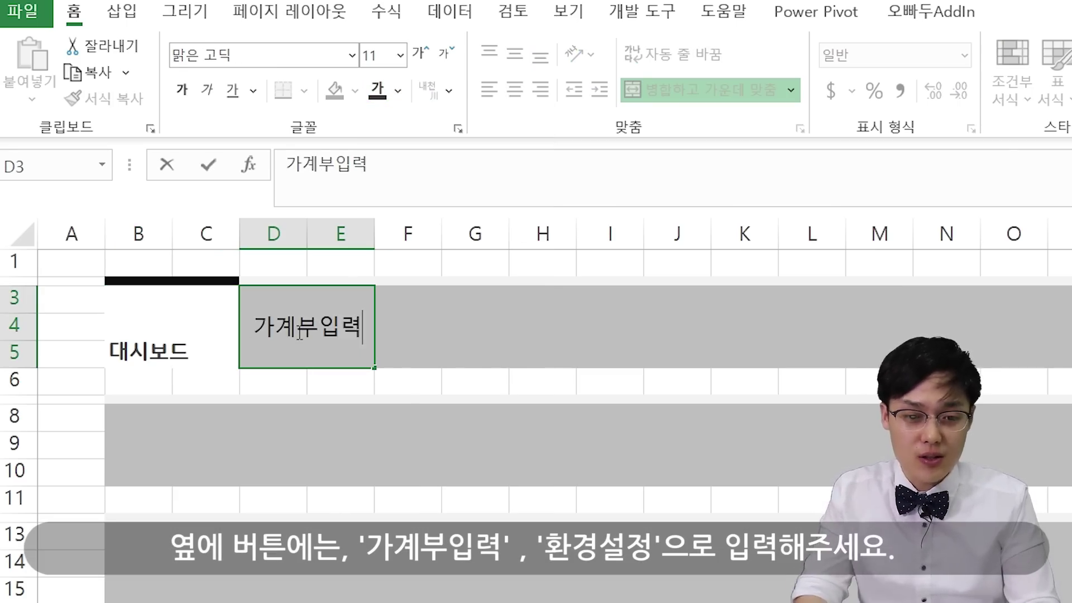
{"action": "key", "text": "Return"}
- Enter the label 환경설정 in the third button cell F3 and keep that cell selected
{"action": "key", "text": "Up"}
{"action": "key", "text": "Right"}
{"action": "type", "text": "환"}
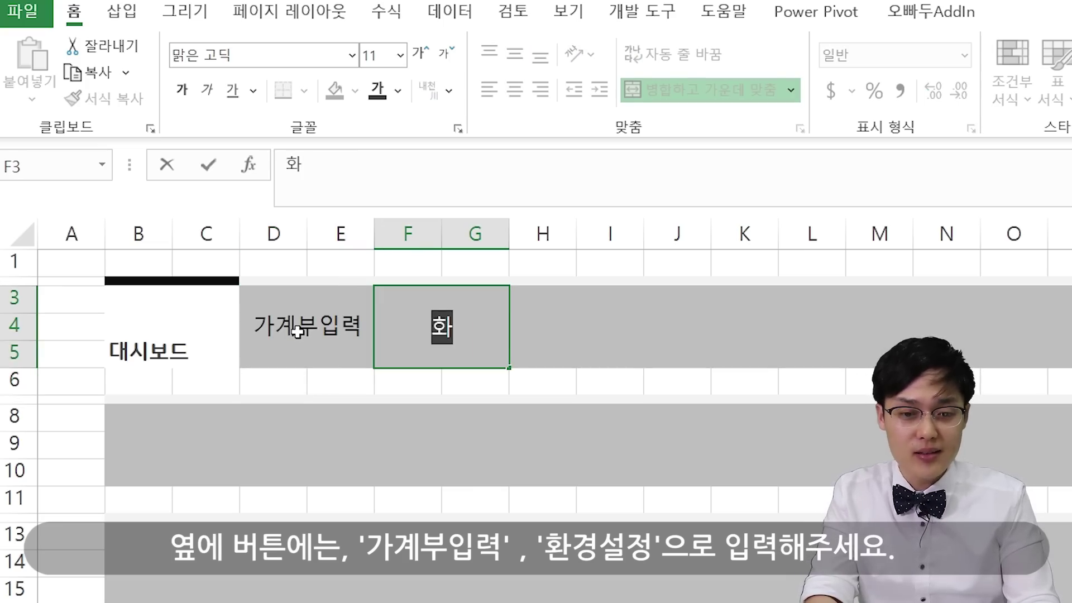
{"action": "type", "text": "경서러"}
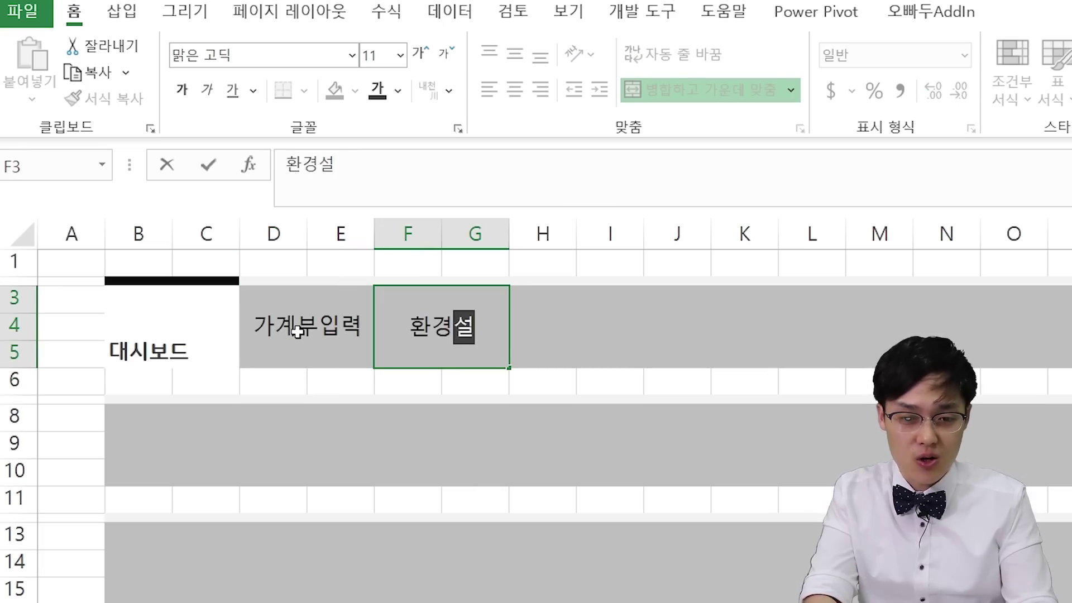
{"action": "key", "text": "BackSpace"}
{"action": "key", "text": "BackSpace"}
{"action": "key", "text": "BackSpace"}
{"action": "type", "text": "설정"}
{"action": "key", "text": "ctrl+Return"}
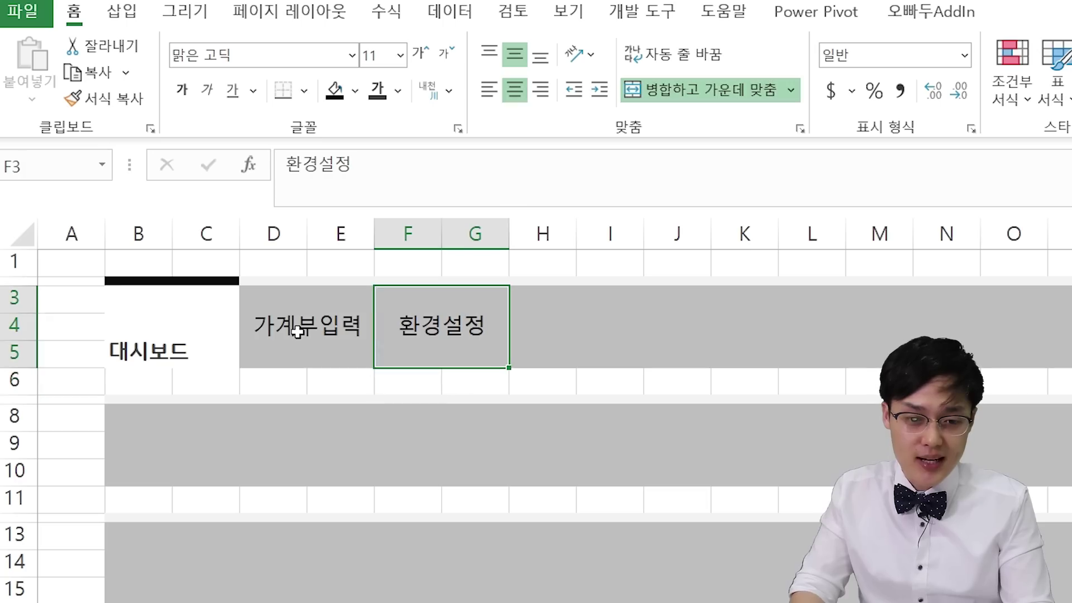
- Set the 가계부입력 and 환경설정 labels in 나눔스퀘어라운드 ExtraBold and align them left and to the cell bottom
{"action": "left_click", "coordinate": [298, 331], "text": "shift"}
{"action": "left_click", "coordinate": [352, 55]}
{"action": "scroll", "coordinate": [316, 308], "scroll_direction": "down", "scroll_amount": 10}
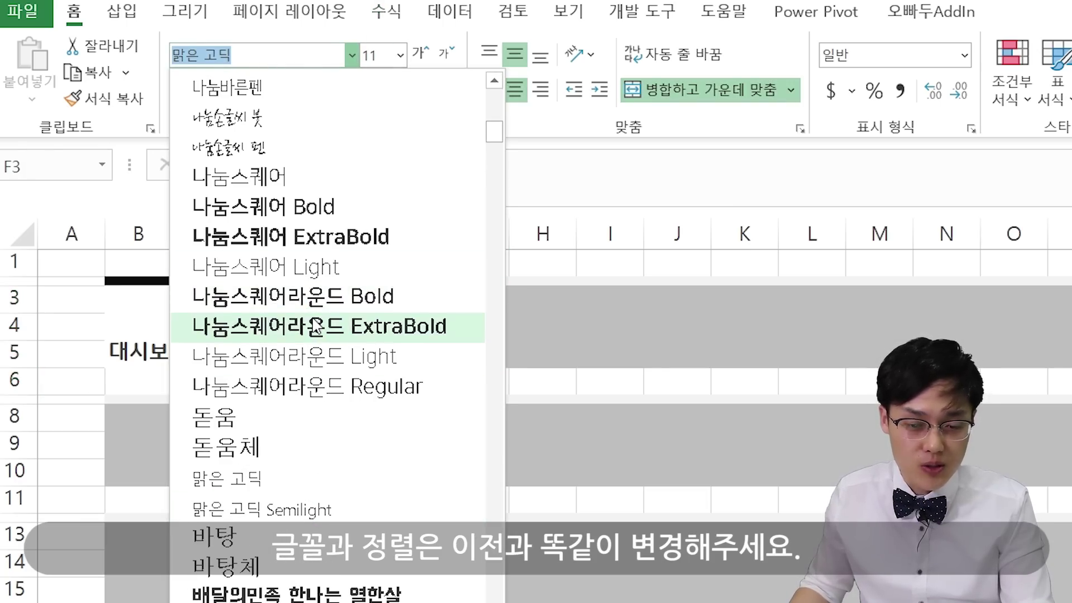
{"action": "left_click", "coordinate": [377, 324]}
{"action": "left_click", "coordinate": [492, 88]}
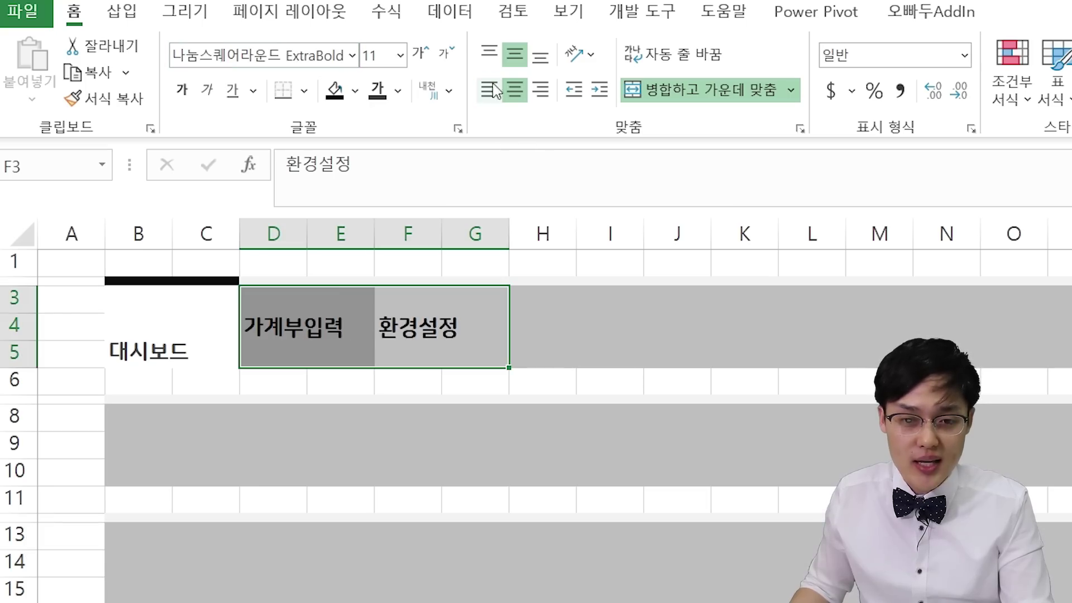
{"action": "left_click", "coordinate": [541, 58]}
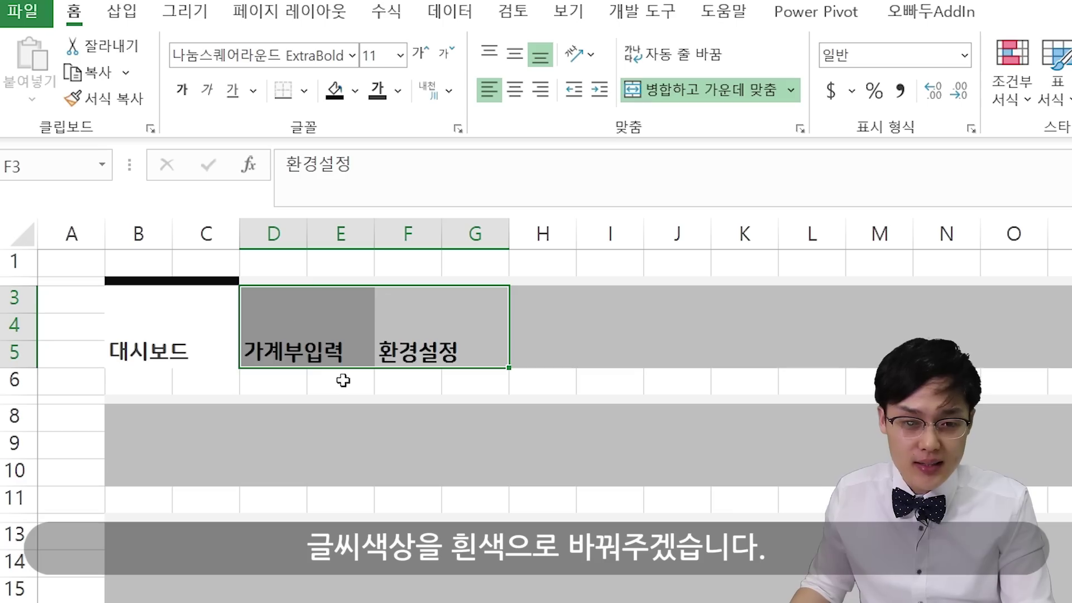
- Change the font colour of the 가계부입력 and 환경설정 labels to white
{"action": "left_click", "coordinate": [404, 93]}
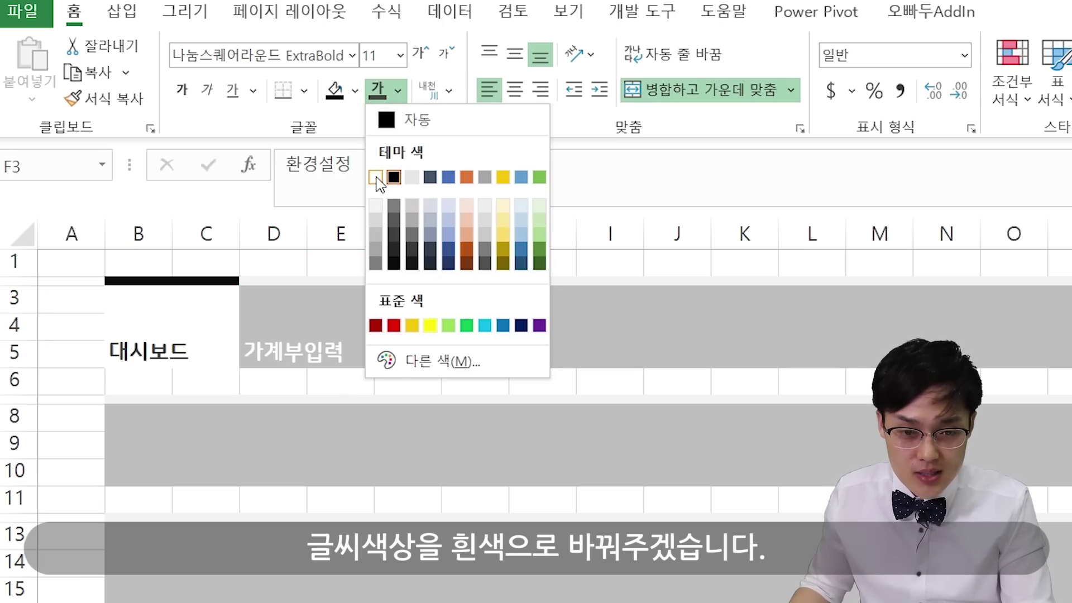
{"action": "left_click", "coordinate": [375, 178]}
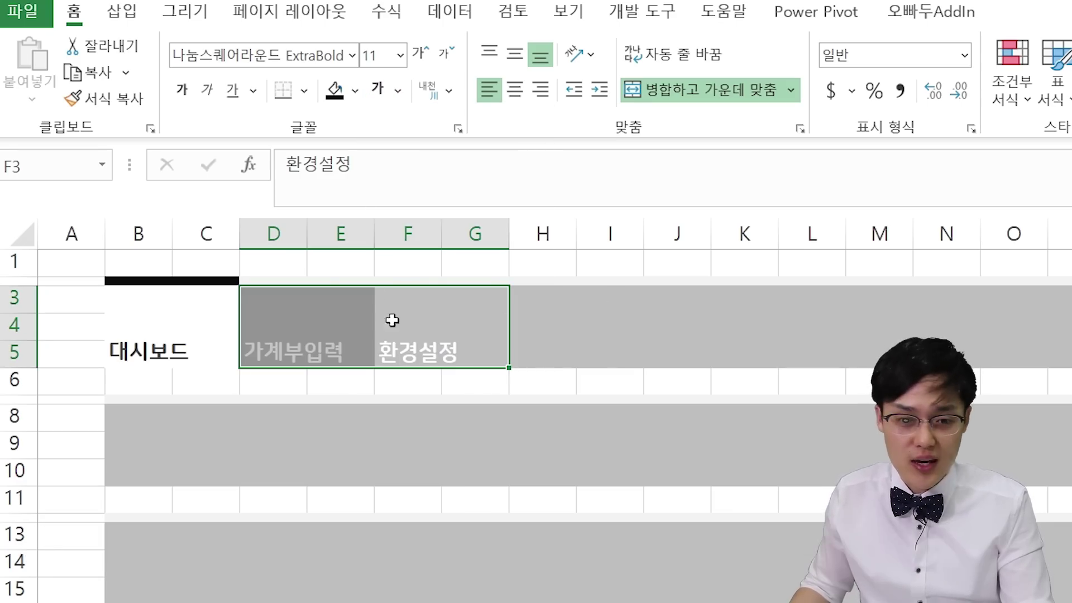
{"action": "left_click", "coordinate": [617, 328]}
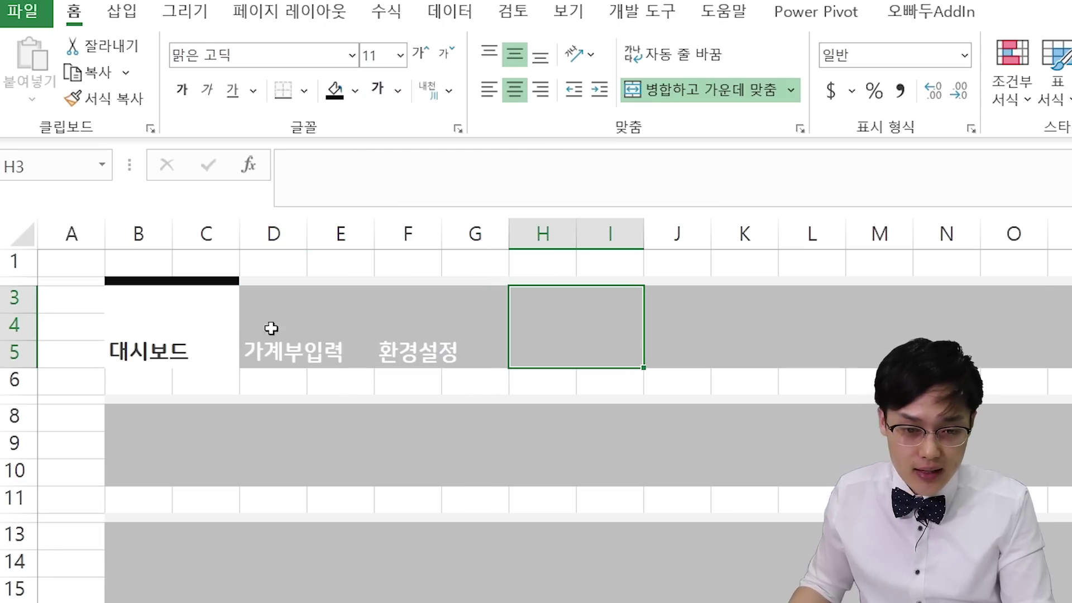
- Fill the inactive part of the first menu bar, D3 through column Q, with the darkest shade under the white theme colour
{"action": "left_click", "coordinate": [299, 322]}
{"action": "left_click_drag", "start_coordinate": [416, 325], "coordinate": [1071, 323]}
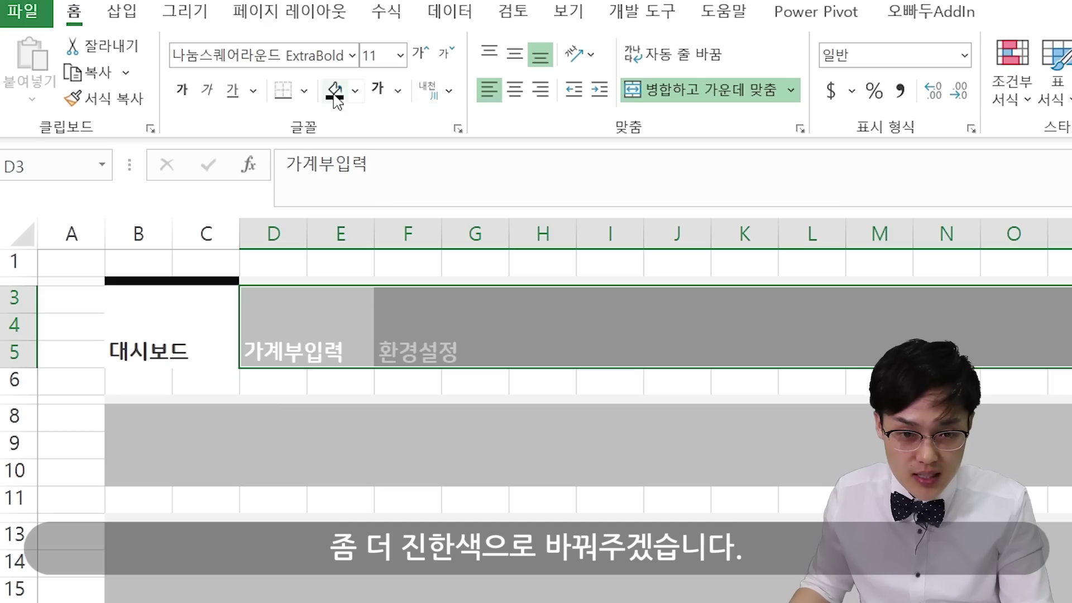
{"action": "left_click", "coordinate": [356, 90]}
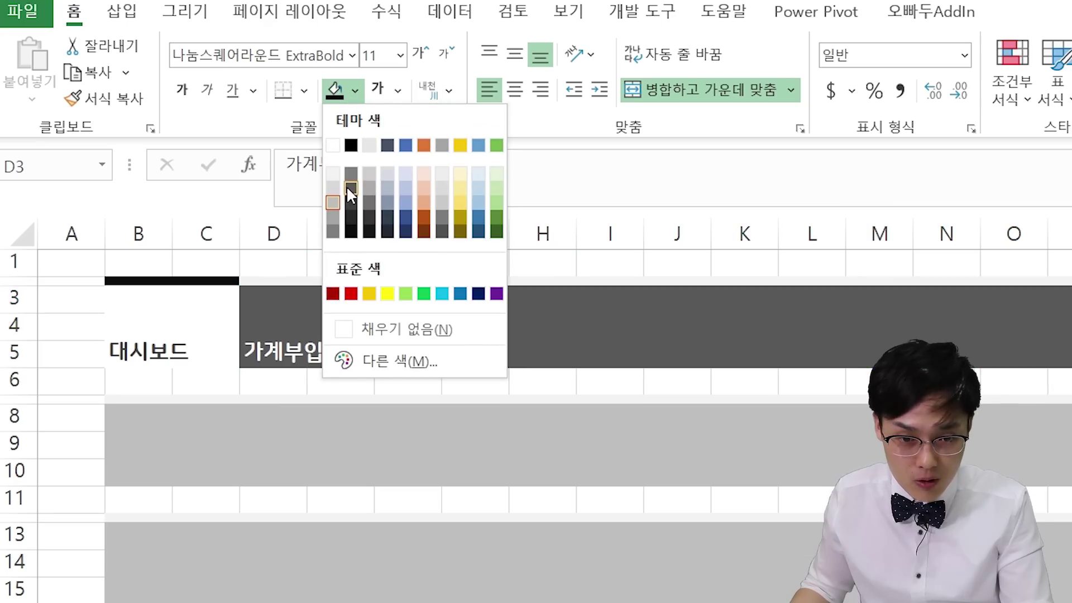
{"action": "left_click", "coordinate": [331, 230]}
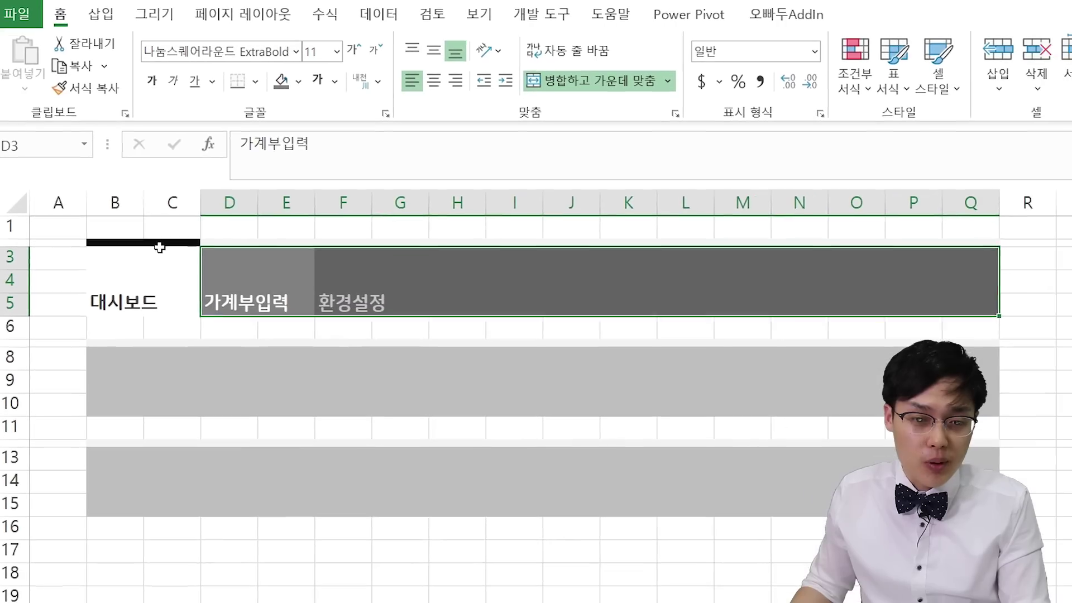
- Apply outline and inside borders to the three buttons in B2:G5, using the second light grey shade under the white theme colour
{"action": "left_click_drag", "start_coordinate": [160, 247], "coordinate": [225, 249]}
{"action": "mouse_move", "coordinate": [362, 276]}
{"action": "left_mouse_down"}
{"action": "mouse_move", "coordinate": [244, 270]}
{"action": "mouse_move", "coordinate": [140, 243]}
{"action": "left_mouse_up"}
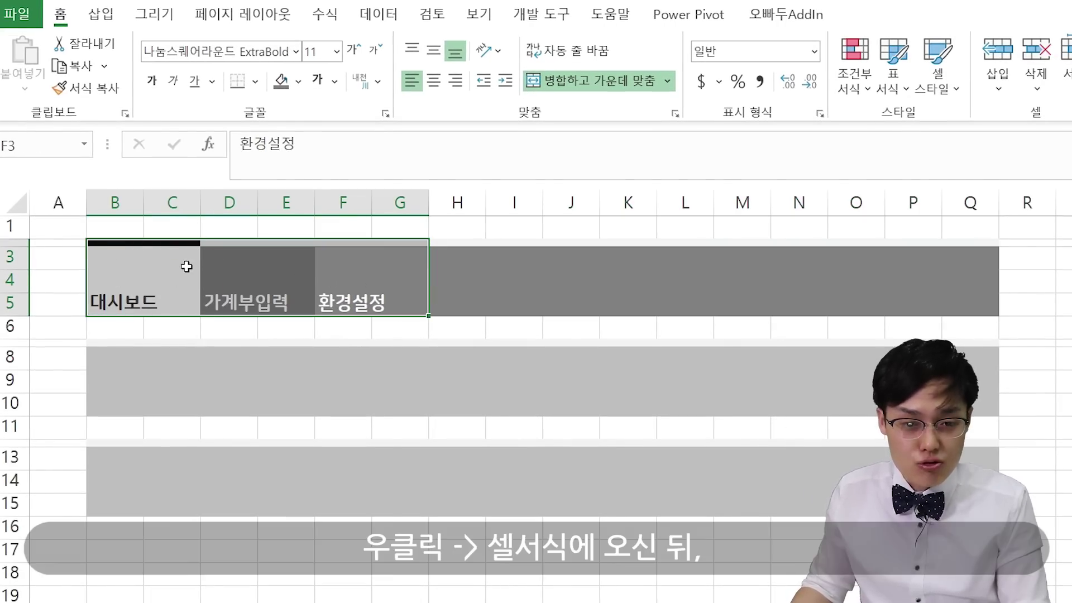
{"action": "right_click", "coordinate": [189, 272]}
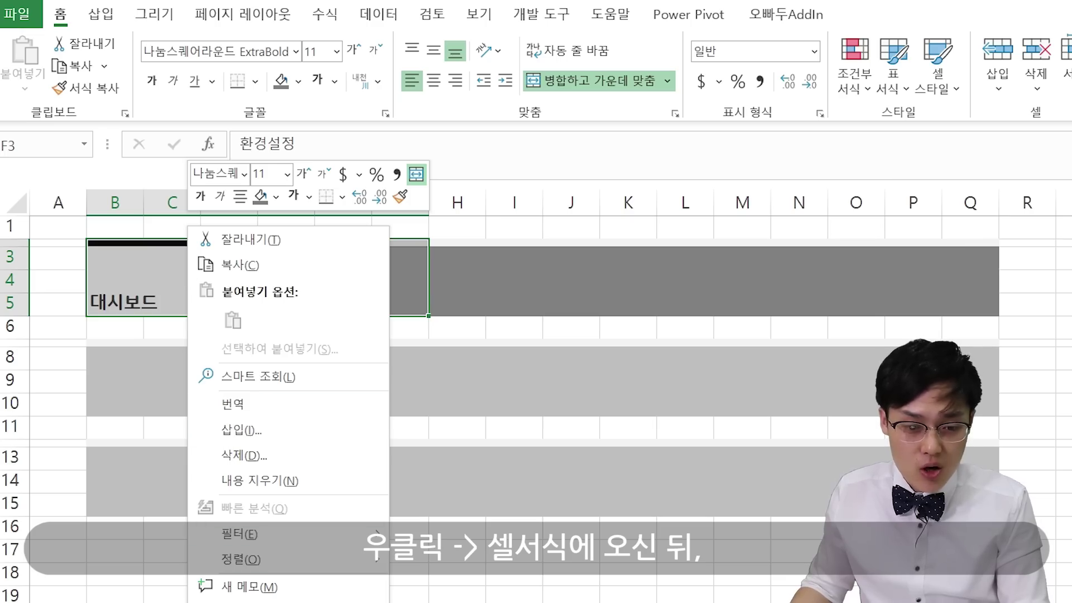
{"action": "left_click", "coordinate": [240, 602]}
{"action": "left_click", "coordinate": [224, 262]}
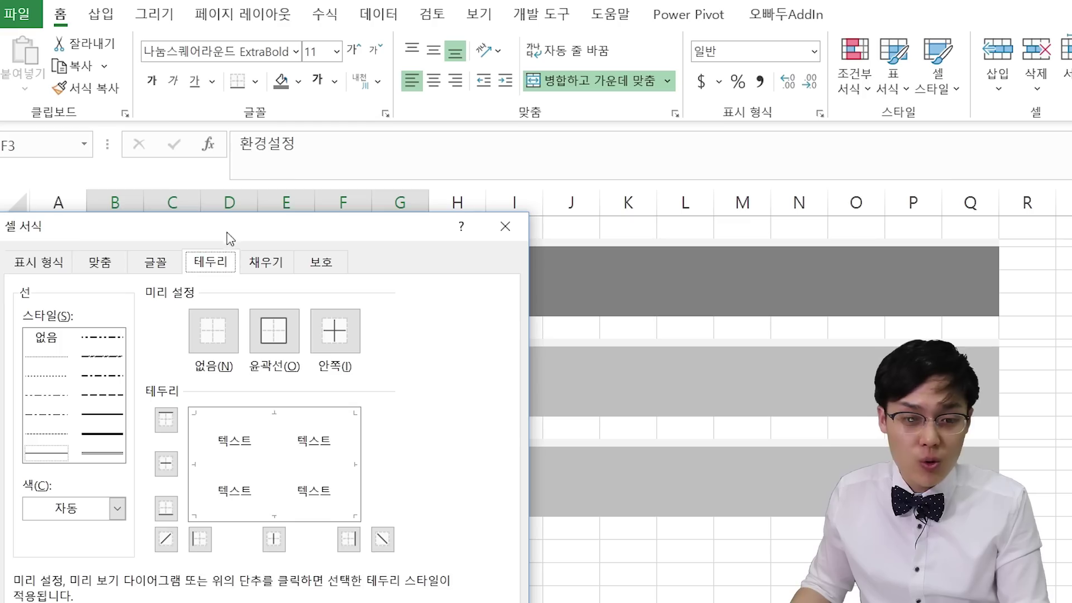
{"action": "left_click_drag", "start_coordinate": [226, 231], "coordinate": [443, 136]}
{"action": "left_click", "coordinate": [333, 415]}
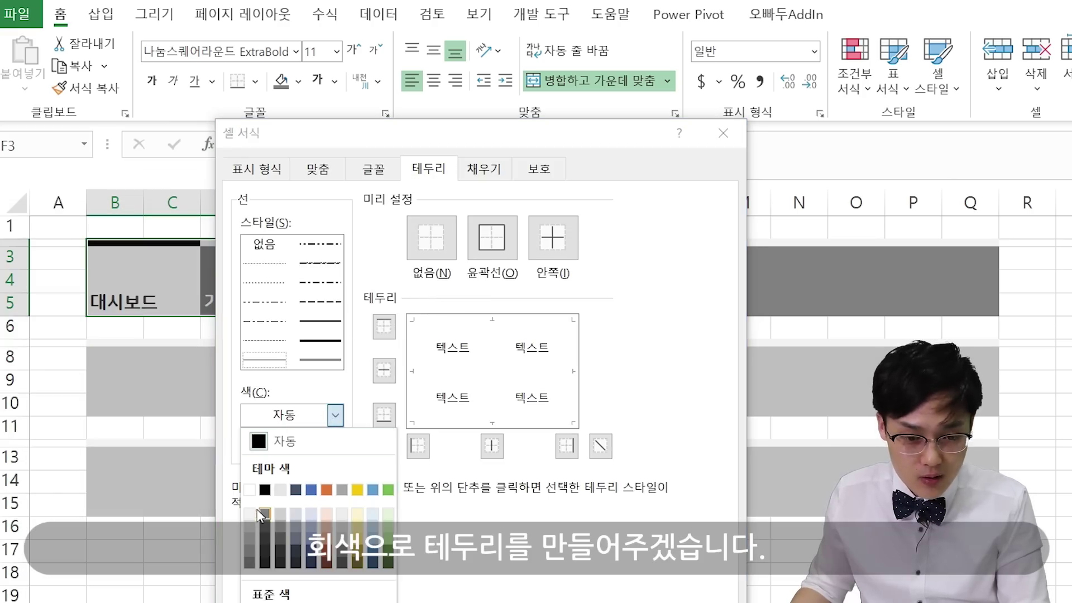
{"action": "left_click", "coordinate": [249, 527]}
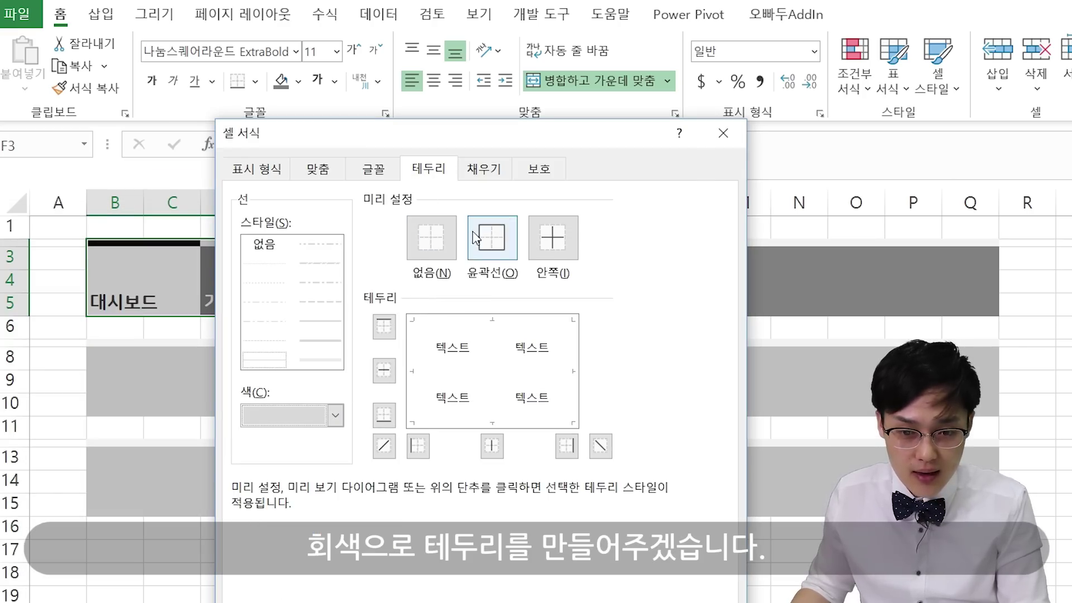
{"action": "left_click", "coordinate": [490, 234]}
{"action": "left_click", "coordinate": [554, 234]}
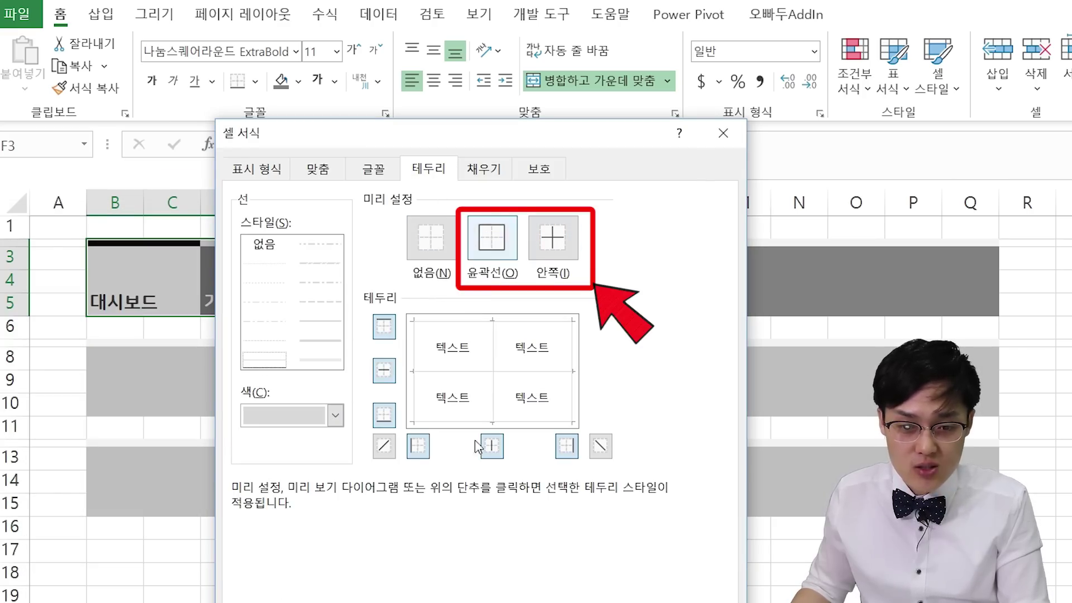
{"action": "left_click", "coordinate": [575, 589]}
{"action": "left_click", "coordinate": [507, 260]}
{"action": "left_click_drag", "start_coordinate": [402, 241], "coordinate": [174, 285]}
{"action": "left_click", "coordinate": [369, 252]}
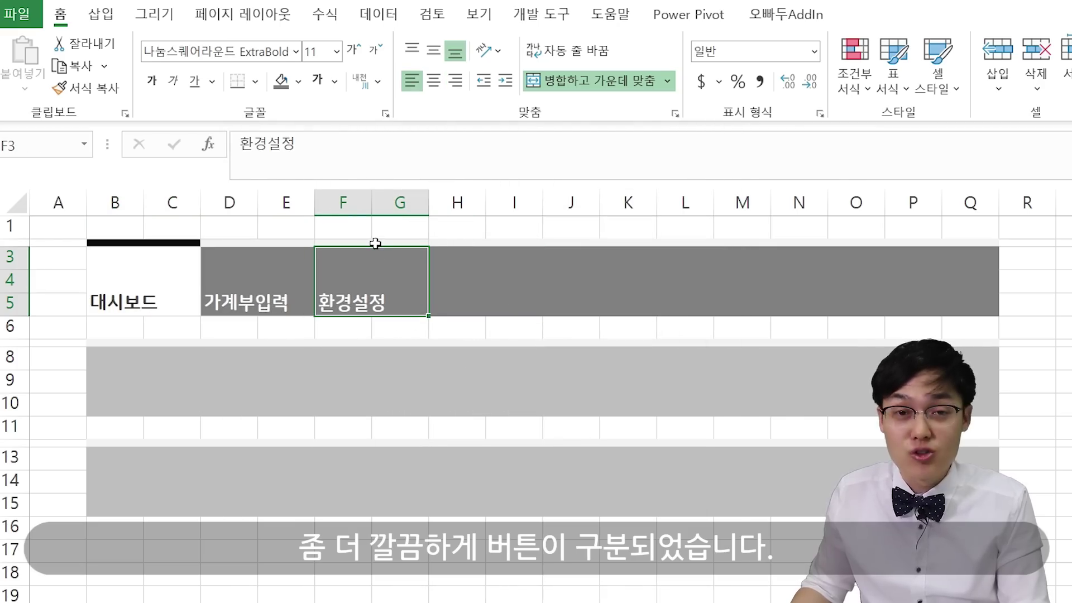
- Copy the whole first menu bar B2:Q5 and paste it over the two lower bars at B7 and B12
{"action": "left_click_drag", "start_coordinate": [187, 241], "coordinate": [857, 286]}
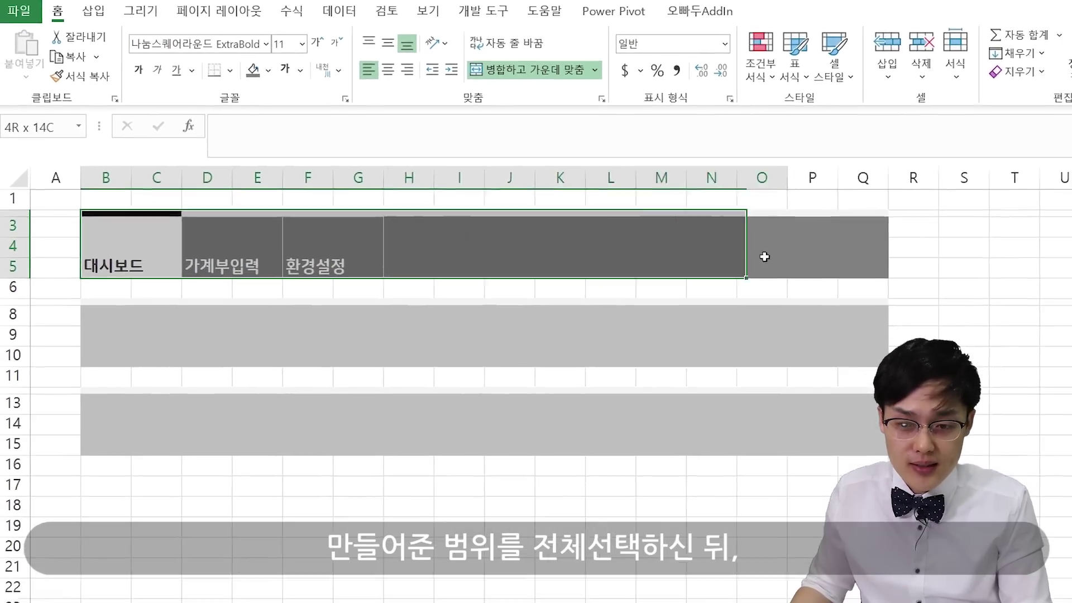
{"action": "left_click_drag", "start_coordinate": [765, 257], "coordinate": [857, 257]}
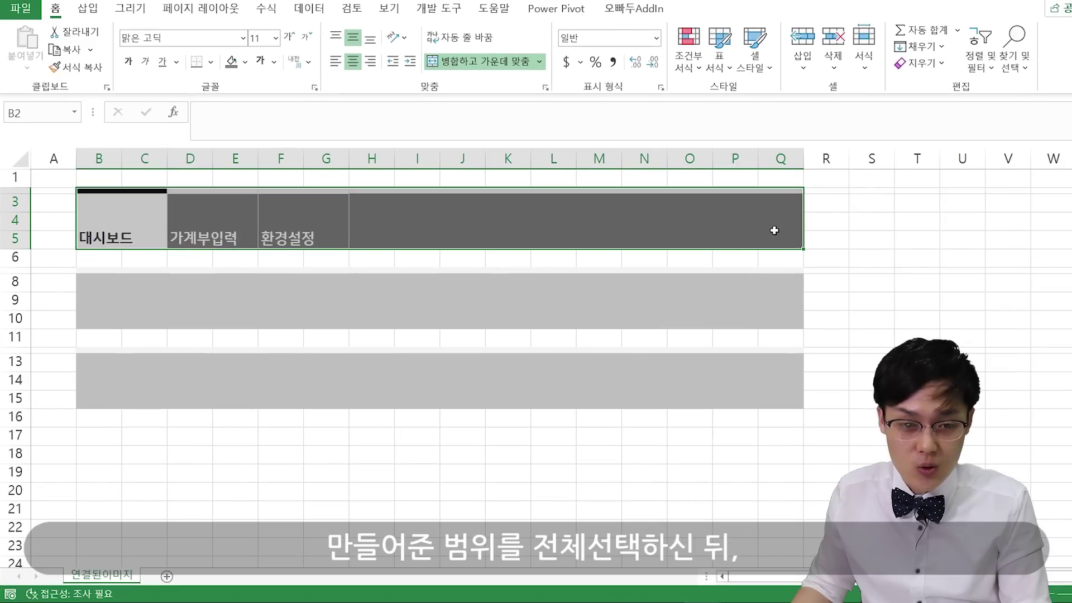
{"action": "key", "text": "ctrl+c"}
{"action": "left_click", "coordinate": [87, 271]}
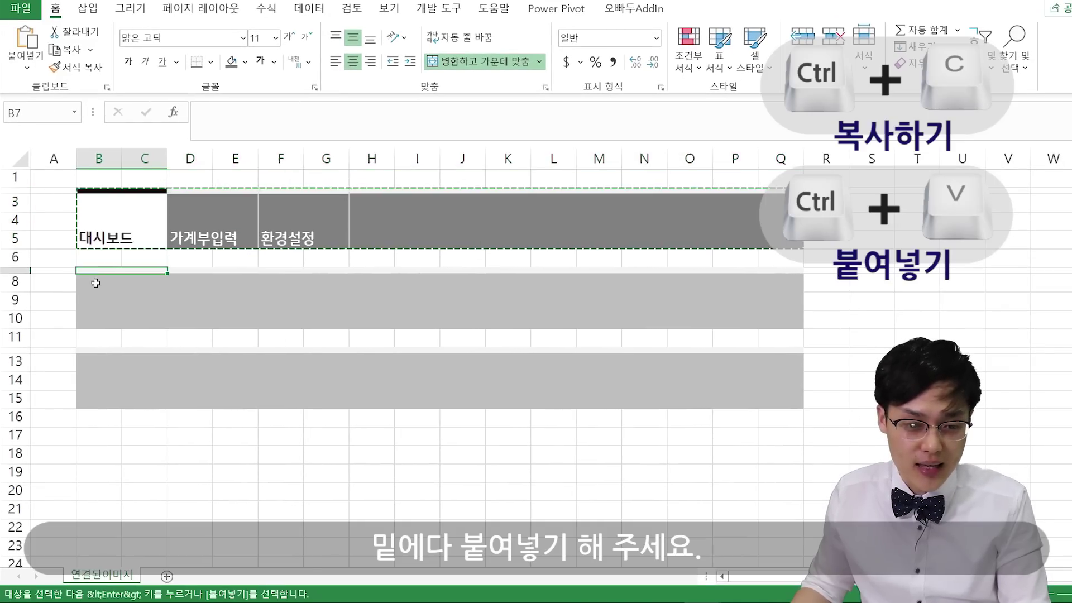
{"action": "key", "text": "ctrl+v"}
{"action": "left_click", "coordinate": [93, 350]}
{"action": "key", "text": "ctrl+v"}
{"action": "left_click", "coordinate": [146, 457]}
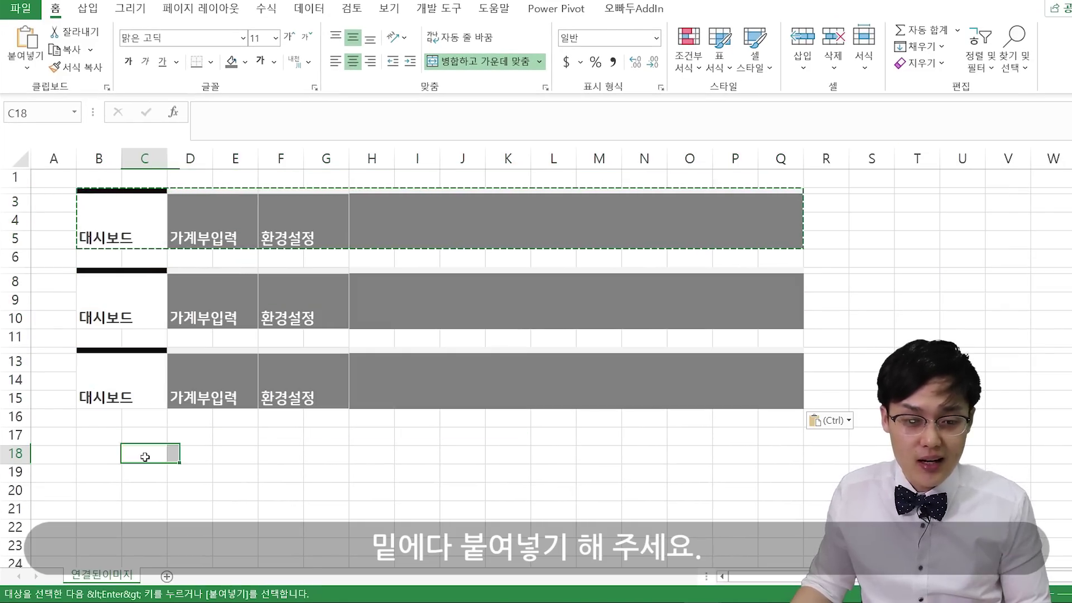
{"action": "left_click", "coordinate": [144, 279]}
{"action": "key", "text": "Escape"}
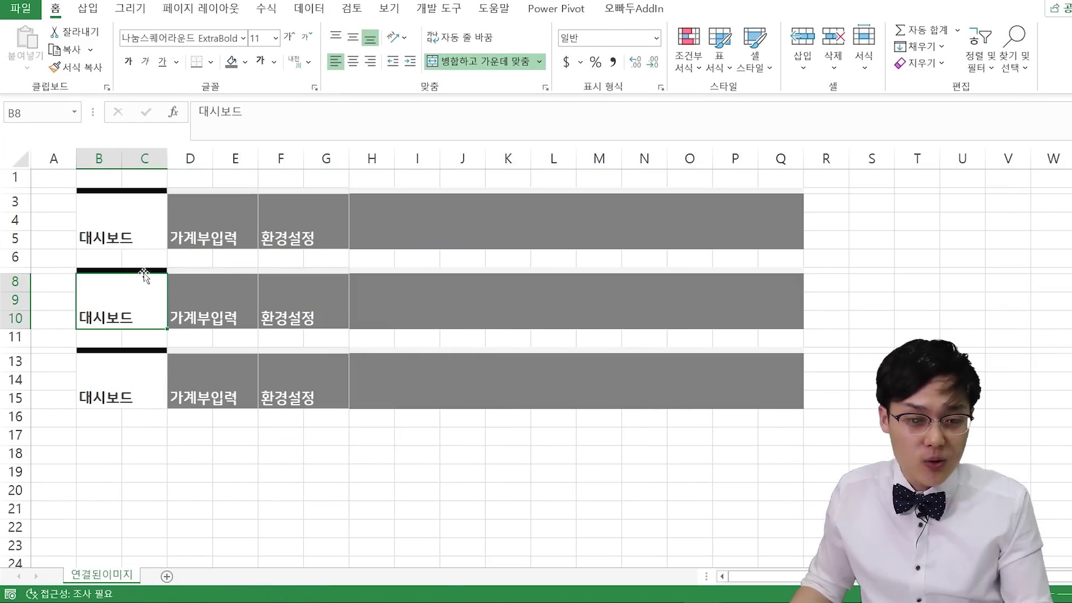
- Copy the inactive 가계부입력 button from D2:E5 and paste it over the first buttons of the lower bars at B7 and B12
{"action": "left_click_drag", "start_coordinate": [220, 191], "coordinate": [211, 217]}
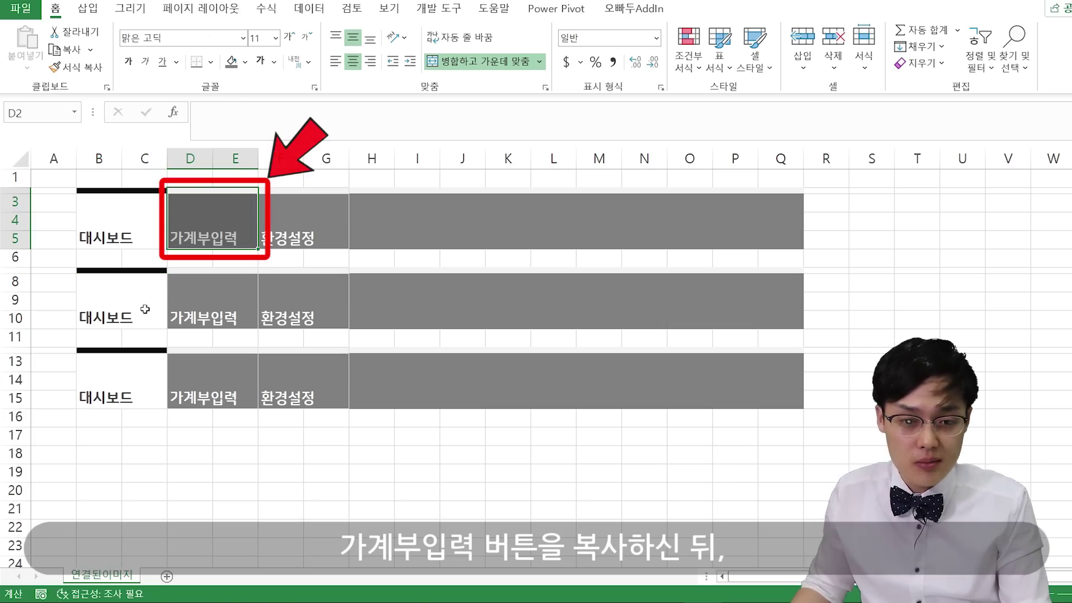
{"action": "key", "text": "ctrl+c"}
{"action": "left_click", "coordinate": [127, 272]}
{"action": "key", "text": "ctrl+v"}
{"action": "left_click", "coordinate": [116, 345]}
{"action": "key", "text": "ctrl+v"}
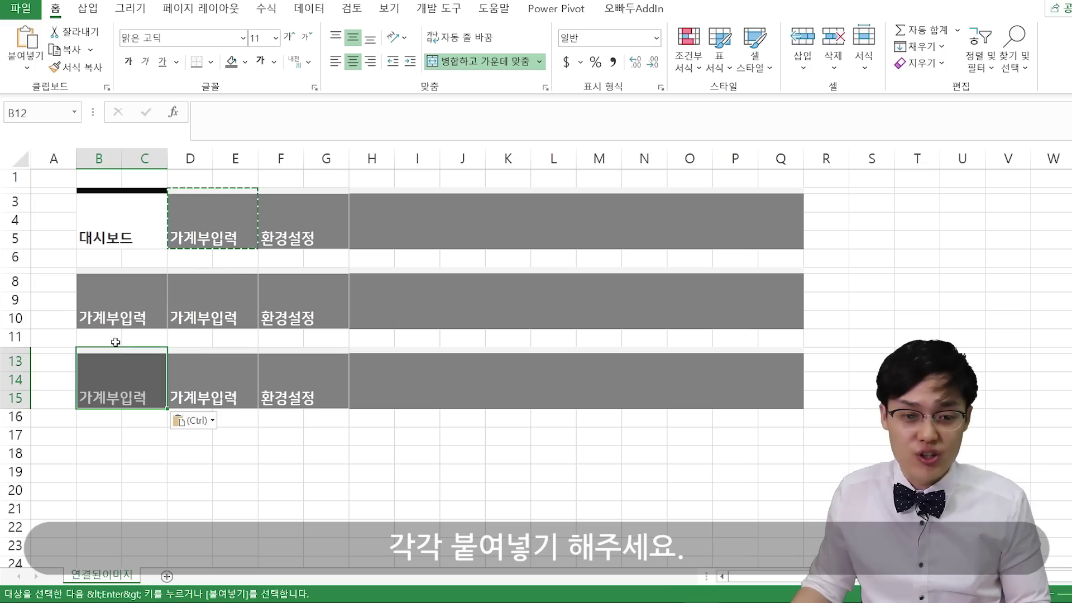
- Copy the highlighted 대시보드 button and paste it at D7 in the second bar and F12 in the third bar
{"action": "left_click", "coordinate": [112, 193]}
{"action": "key", "text": "ctrl+c"}
{"action": "left_click", "coordinate": [194, 272]}
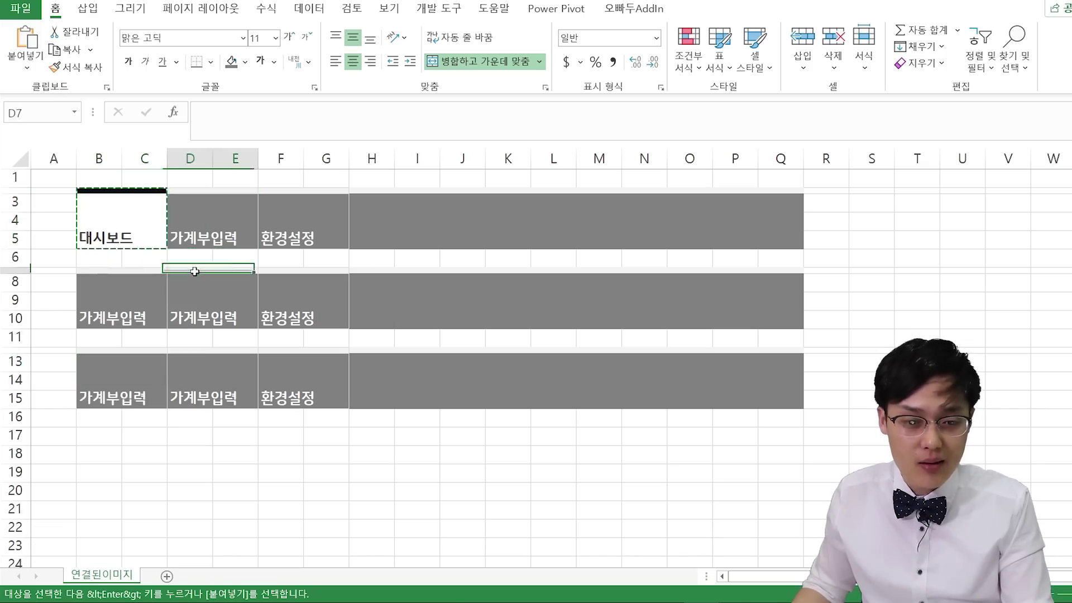
{"action": "key", "text": "ctrl+v"}
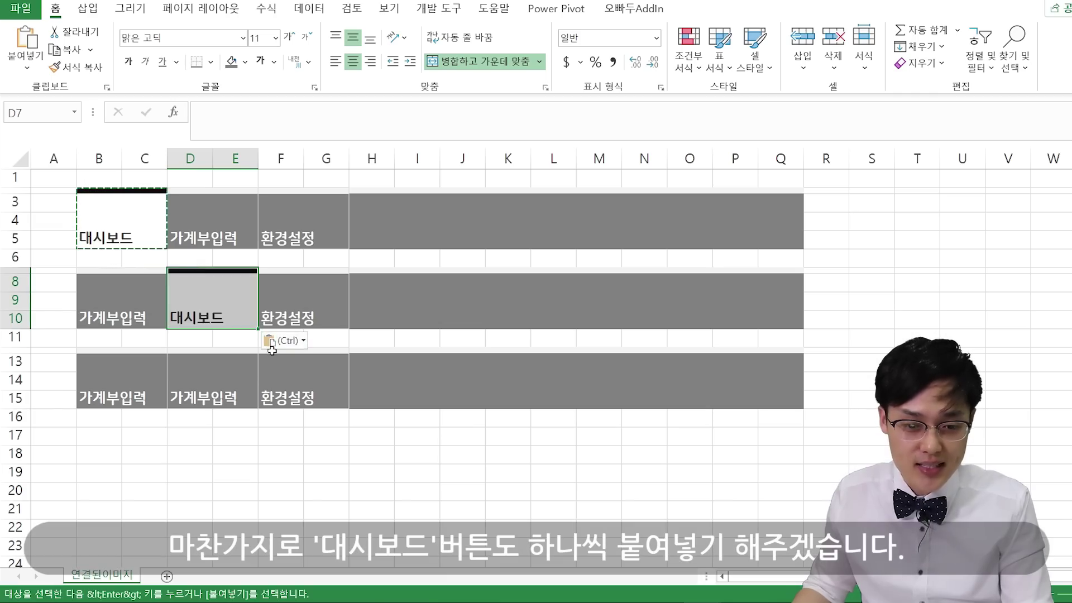
{"action": "left_click", "coordinate": [272, 350]}
{"action": "key", "text": "ctrl+v"}
- Relabel the first buttons of the second and third bars, B8 and B13, as 대시보드
{"action": "left_click", "coordinate": [125, 300]}
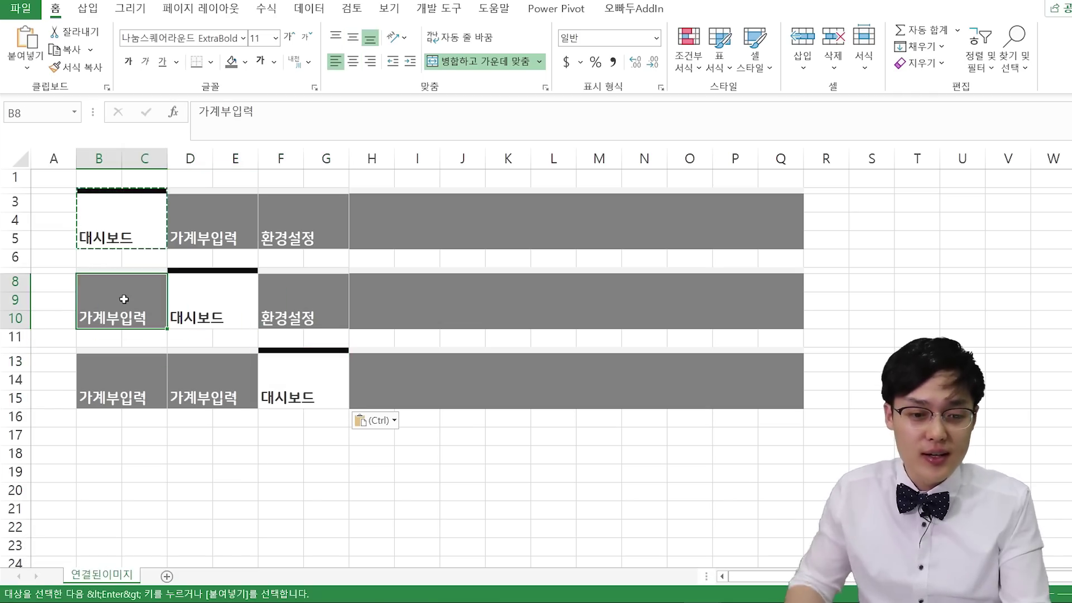
{"action": "type", "text": "댓"}
{"action": "key", "text": "Return"}
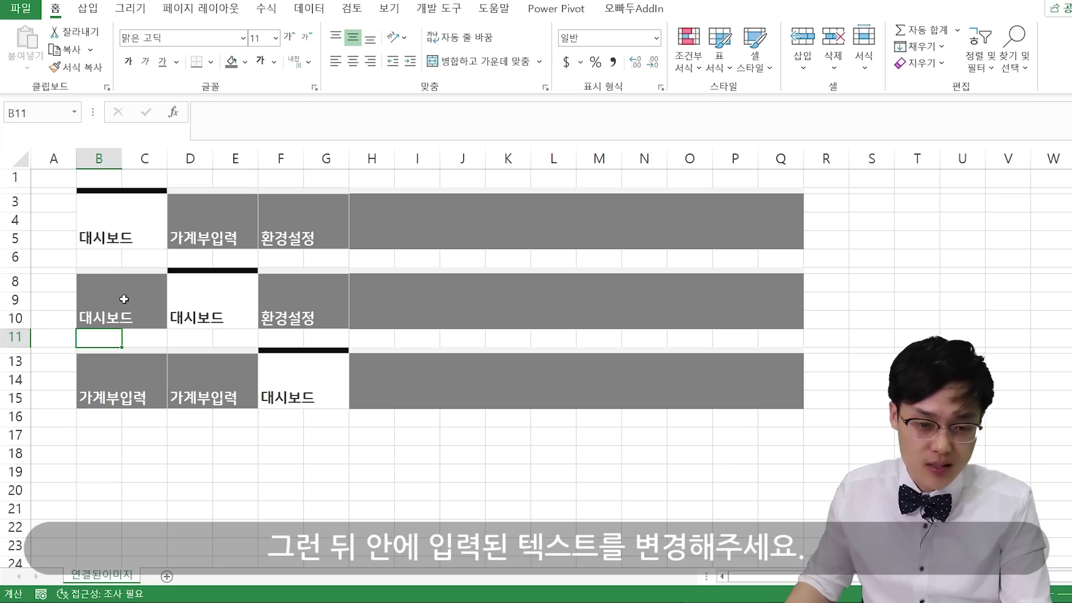
{"action": "left_click", "coordinate": [137, 370]}
{"action": "type", "text": "대시"}
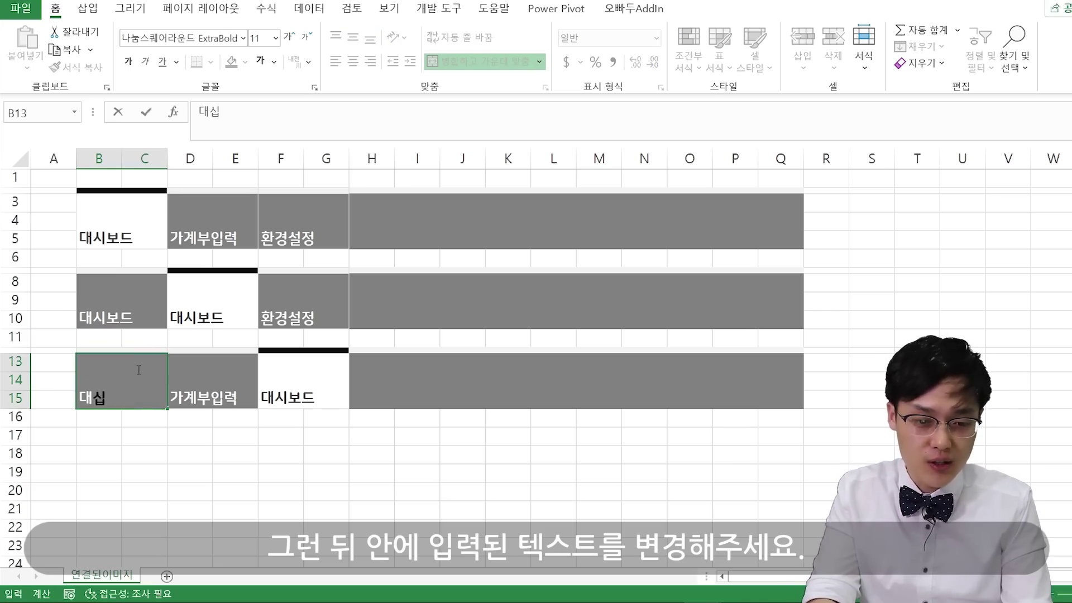
{"action": "type", "text": "보드"}
- Relabel the highlighted buttons as 가계부입력 in D8 of the second bar and 환경설정 in F13 of the third bar
{"action": "left_click", "coordinate": [183, 334]}
{"action": "key", "text": "Up"}
{"action": "type", "text": "가계부"}
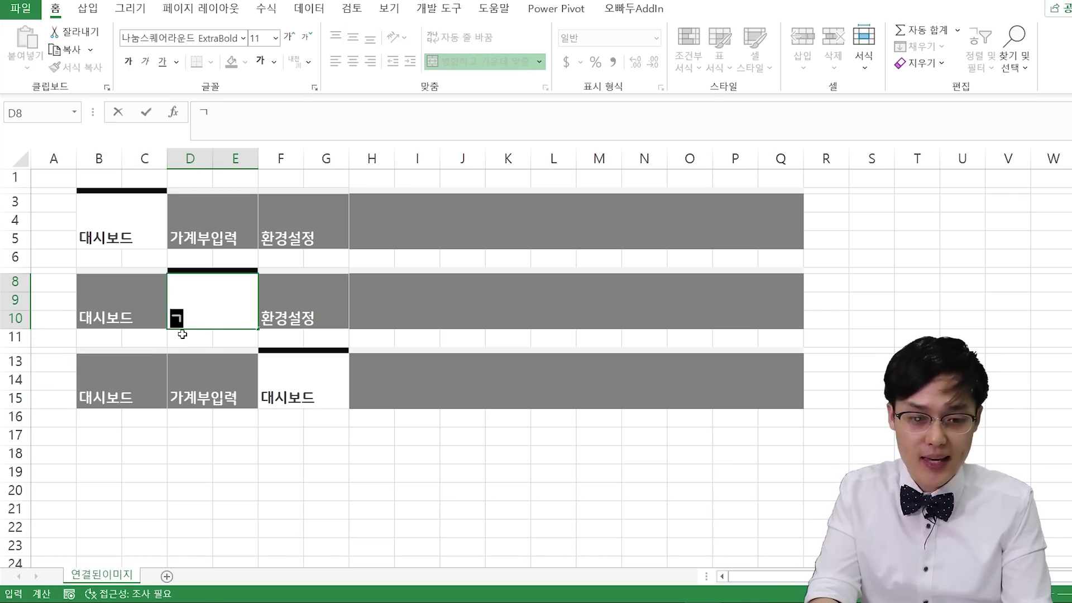
{"action": "type", "text": "입력"}
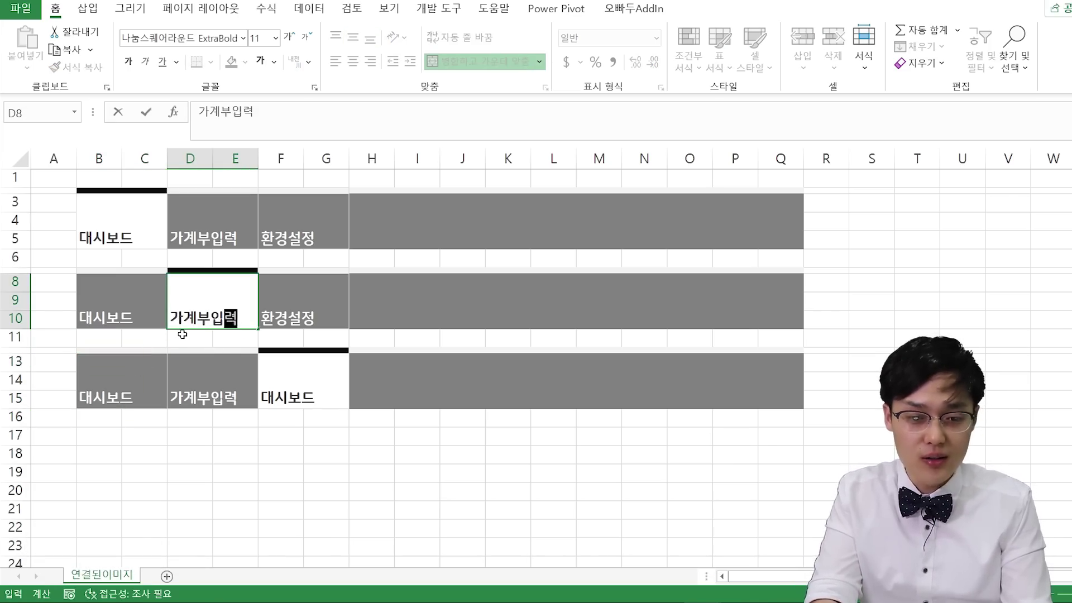
{"action": "key", "text": "Return"}
{"action": "left_click", "coordinate": [261, 378]}
{"action": "type", "text": "환"}
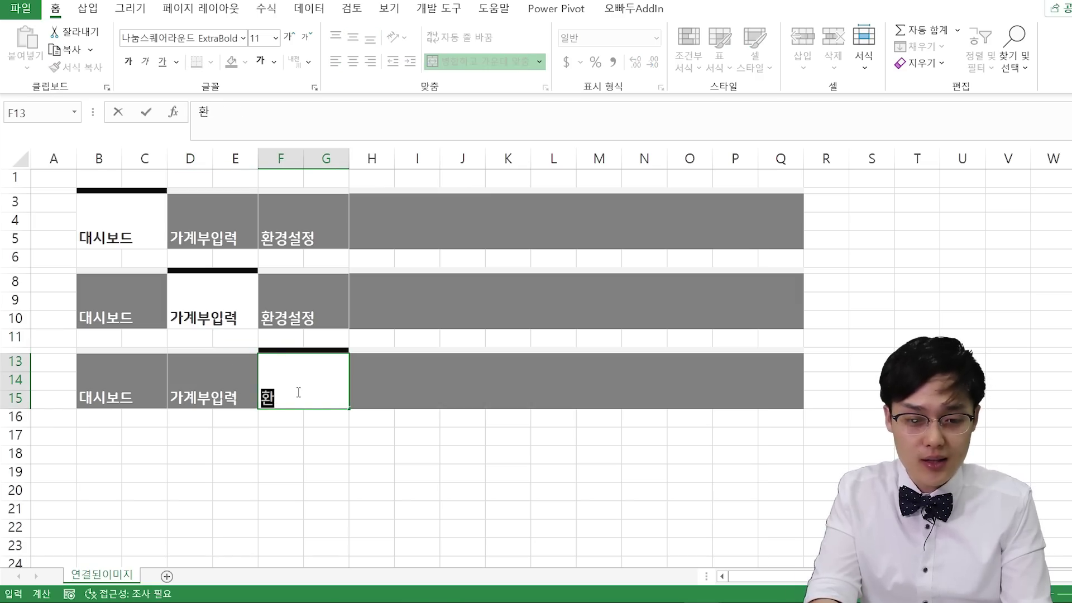
{"action": "type", "text": "결서설정"}
{"action": "key", "text": "Return"}
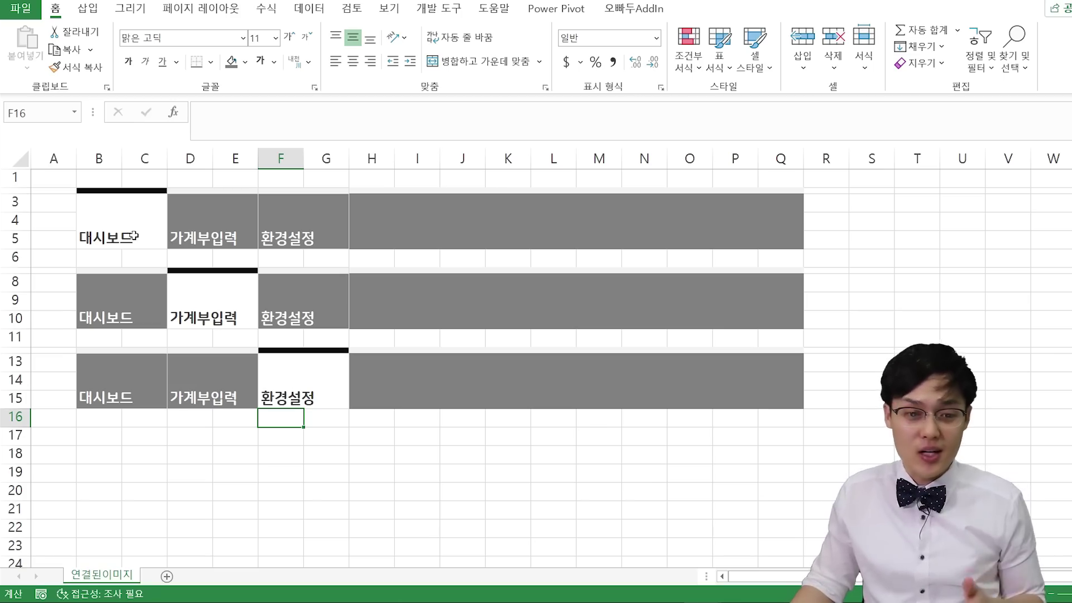
{"action": "left_click", "coordinate": [130, 203]}
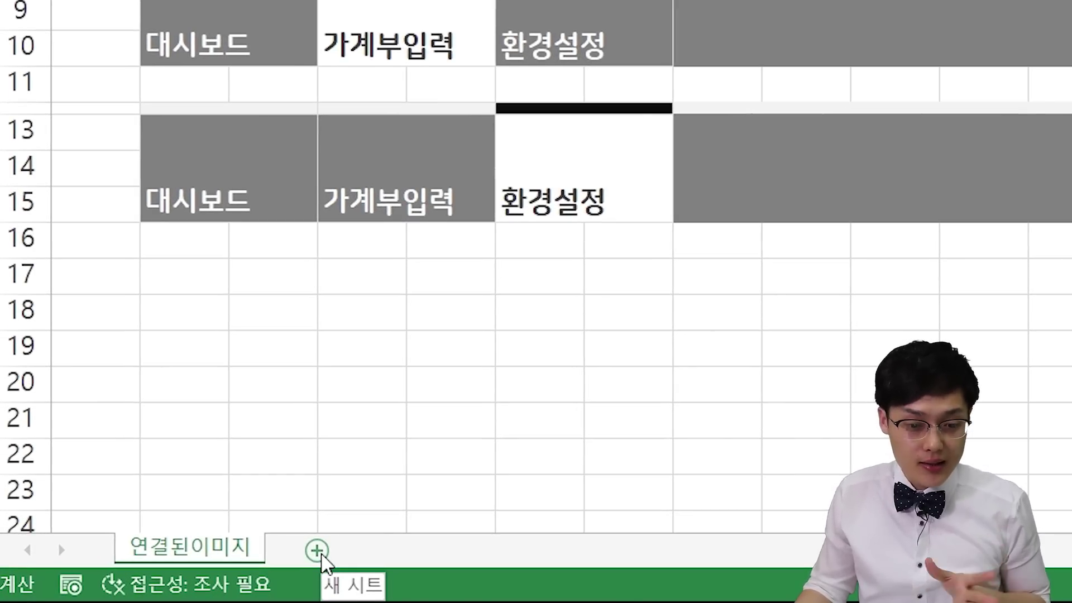
- Add a new sheet and set the height of all its rows to 14
{"action": "left_click", "coordinate": [322, 555]}
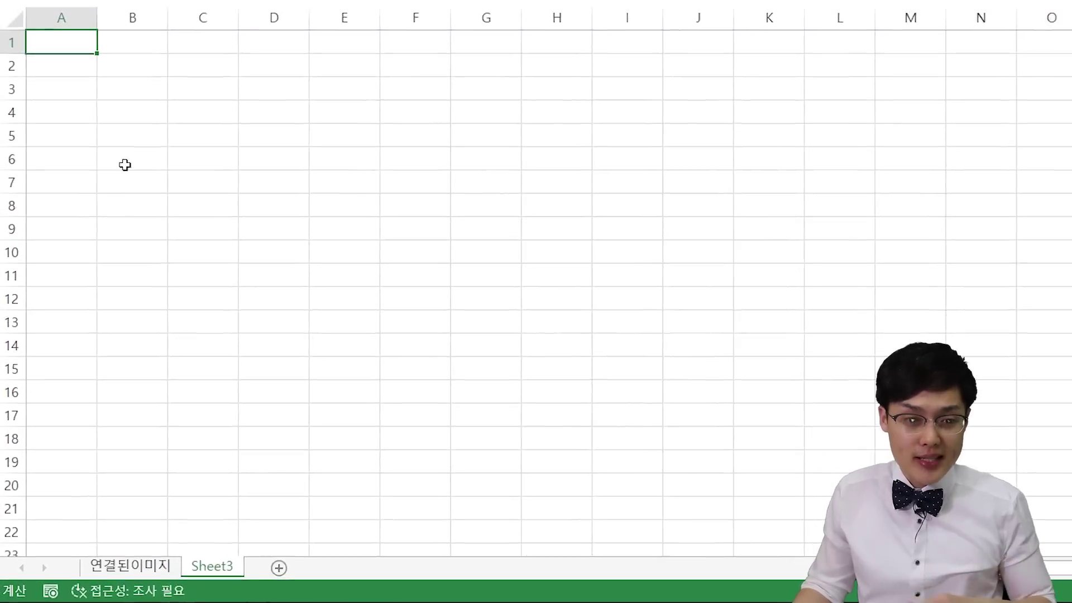
{"action": "key", "text": "ctrl+a"}
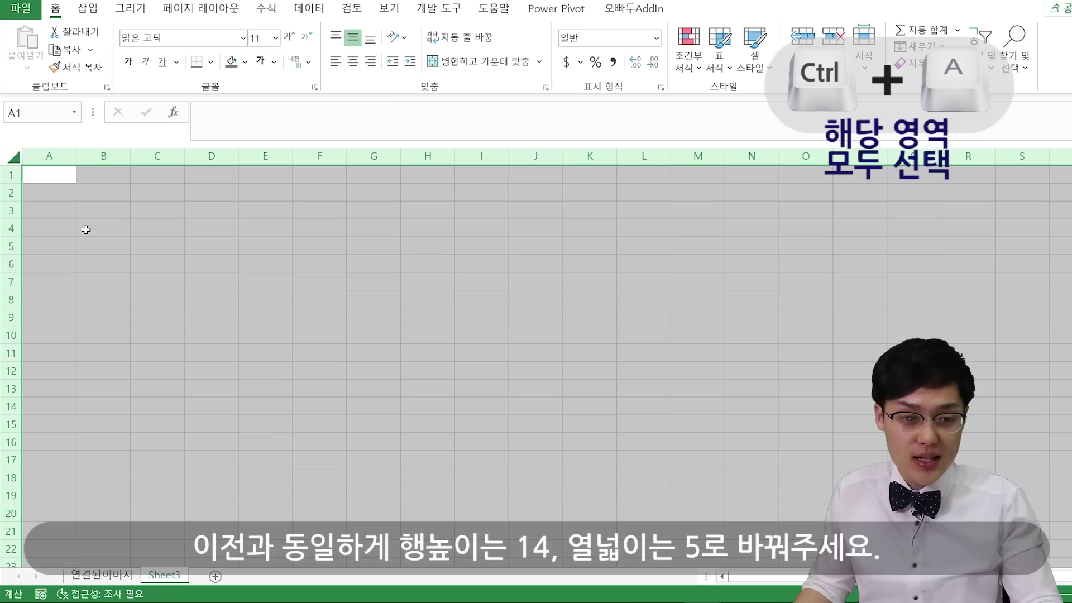
{"action": "right_click", "coordinate": [17, 219]}
{"action": "left_click", "coordinate": [48, 416]}
{"action": "type", "text": "1"}
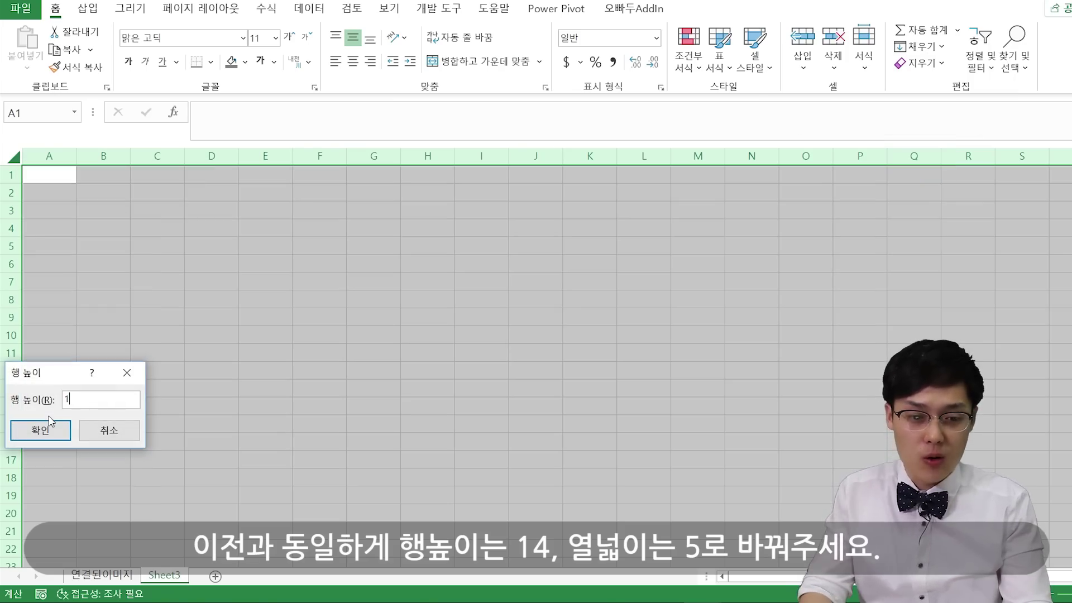
{"action": "type", "text": "4"}
{"action": "key", "text": "Return"}
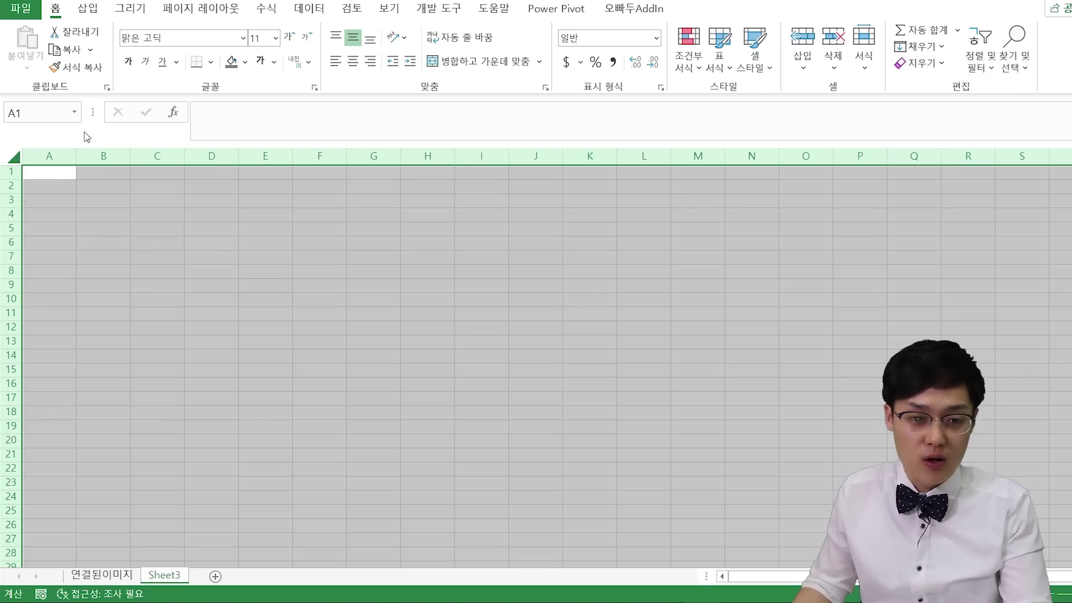
- Set the width of all columns on the new sheet to 5
{"action": "right_click", "coordinate": [103, 153]}
{"action": "left_click", "coordinate": [153, 357]}
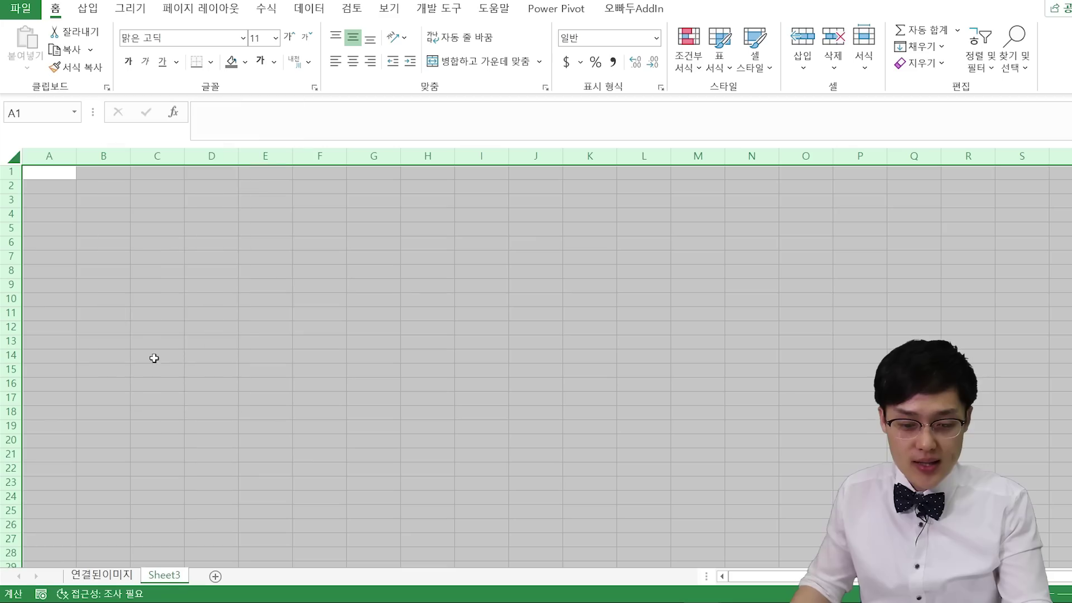
{"action": "type", "text": "5"}
{"action": "key", "text": "Return"}
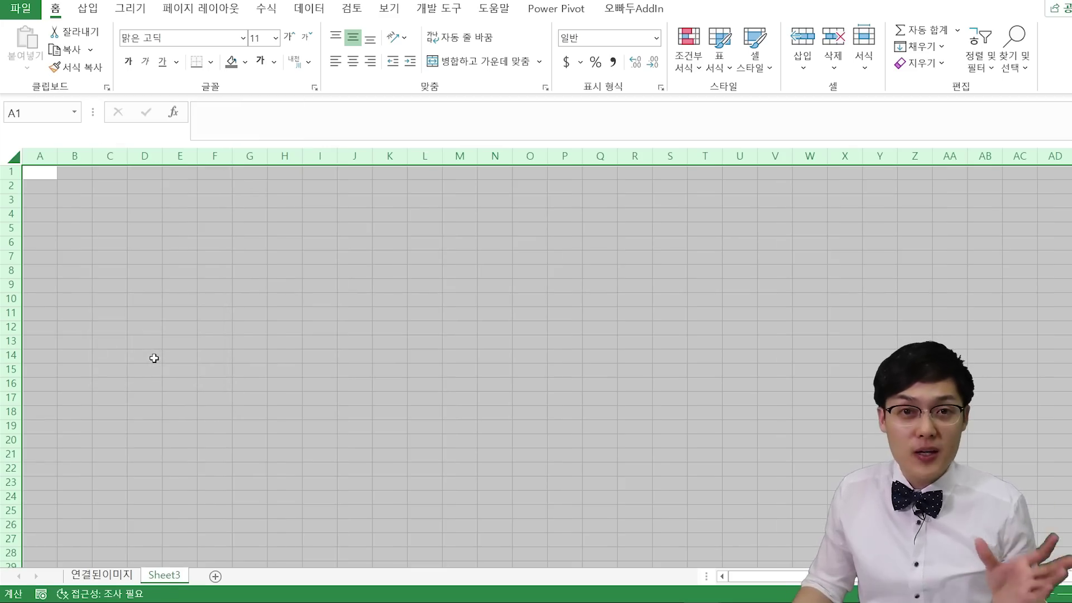
{"action": "left_click", "coordinate": [101, 575]}
{"action": "mouse_move", "coordinate": [108, 191]}
{"action": "left_mouse_down"}
{"action": "mouse_move", "coordinate": [246, 237]}
{"action": "mouse_move", "coordinate": [780, 216]}
{"action": "mouse_move", "coordinate": [776, 235]}
{"action": "left_mouse_up"}
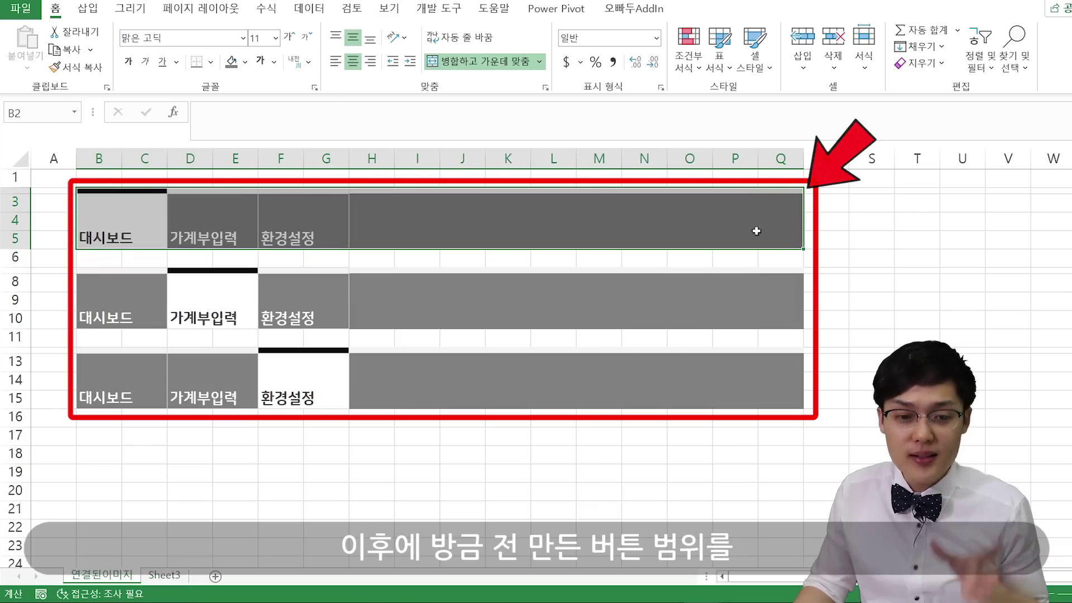
{"action": "left_click", "coordinate": [168, 575]}
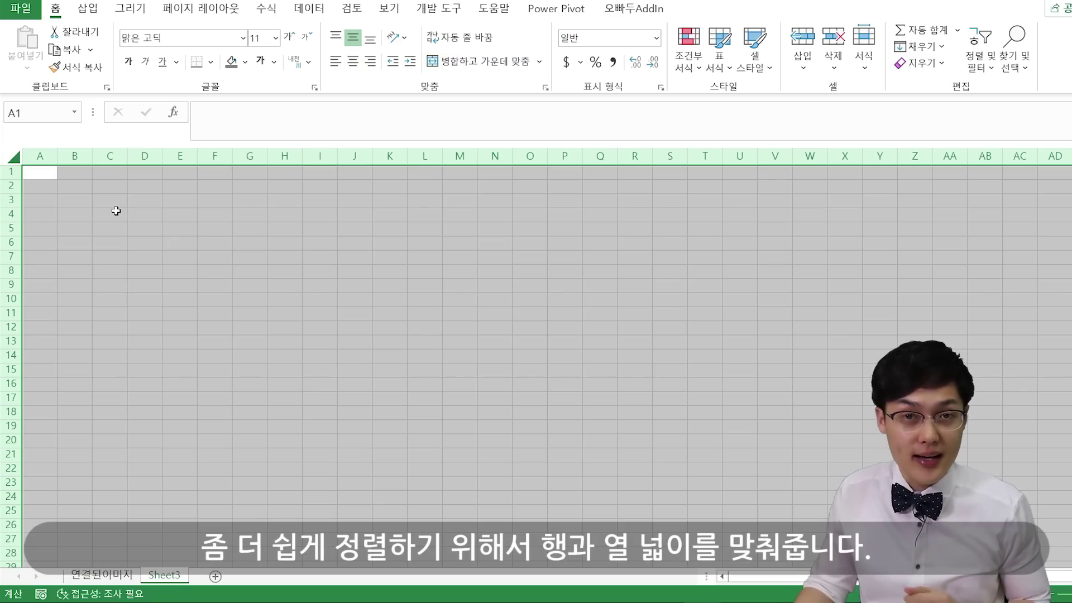
- Set the height of row 2 on the new sheet to 5
{"action": "left_click", "coordinate": [72, 186]}
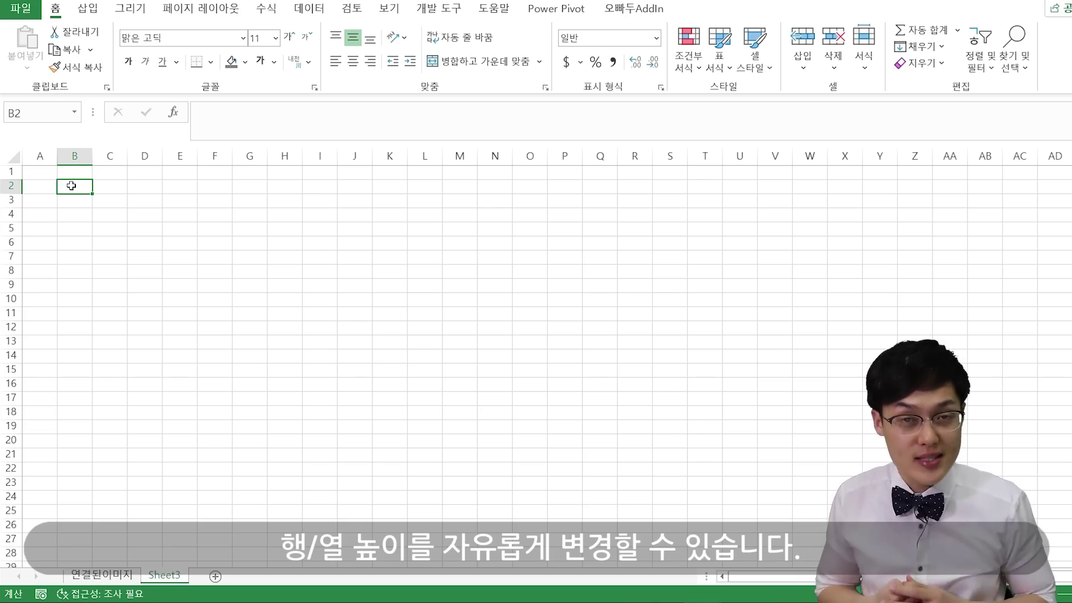
{"action": "left_click", "coordinate": [10, 185]}
{"action": "right_click", "coordinate": [10, 187]}
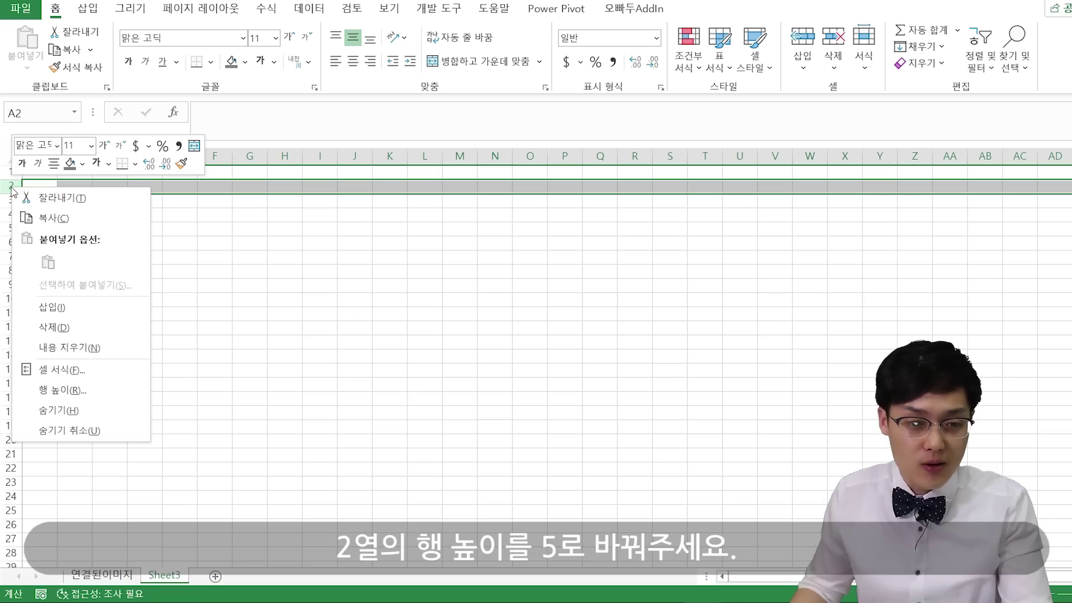
{"action": "left_click", "coordinate": [78, 390]}
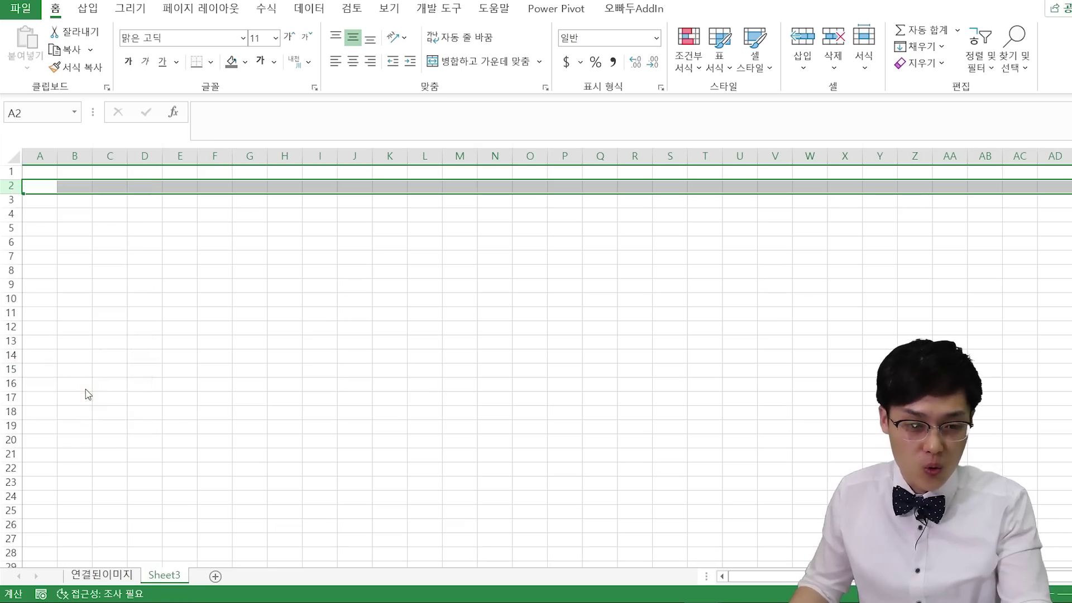
{"action": "type", "text": "5"}
{"action": "left_click", "coordinate": [51, 403]}
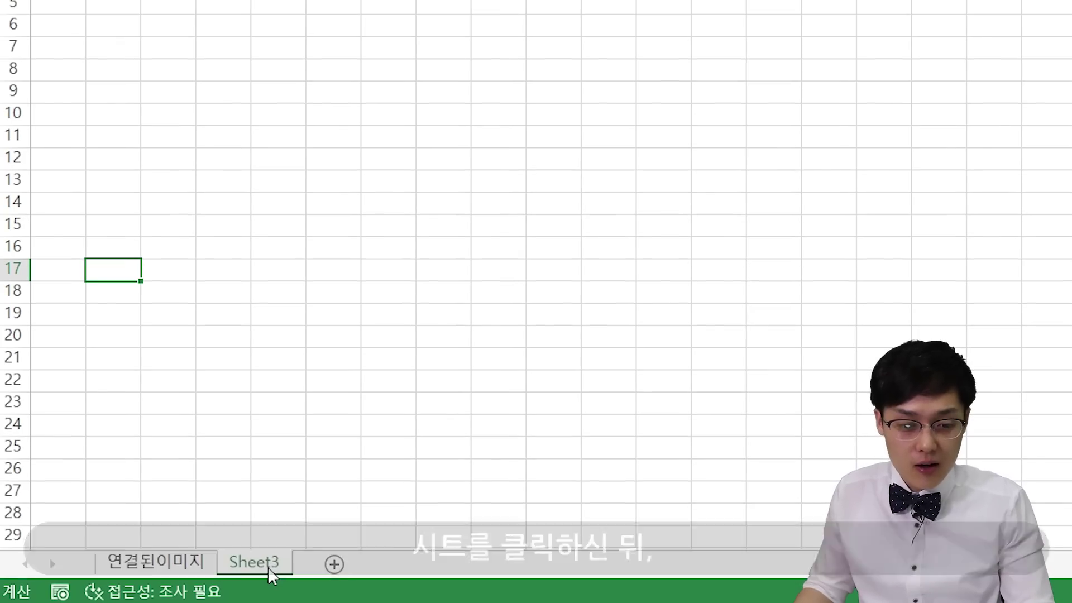
- Duplicate the prepared blank sheet twice, placing the copies after it
{"action": "left_click_drag", "start_coordinate": [282, 565], "coordinate": [322, 572]}
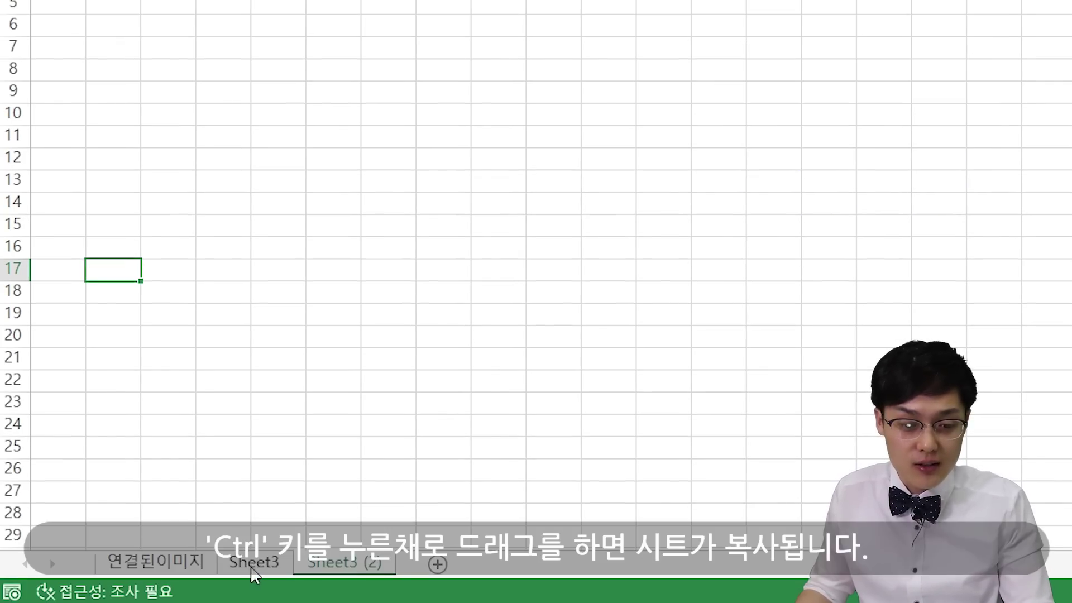
{"action": "left_click", "coordinate": [278, 564]}
{"action": "left_click", "coordinate": [335, 564]}
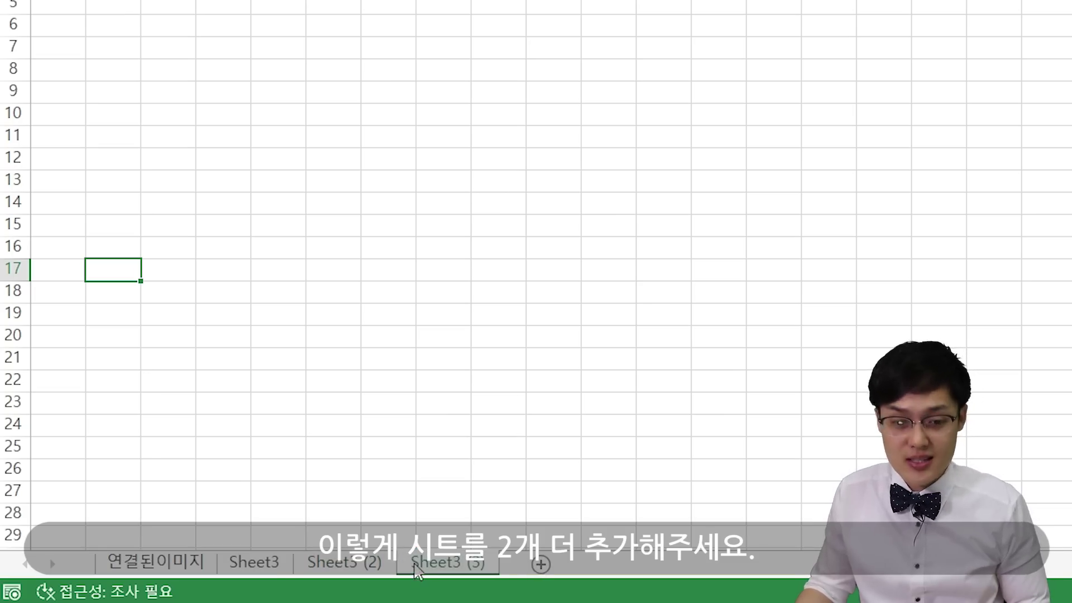
- Rename the blank sheet and its two copies, in order, as 대시보드, 가계부입력 and 환경설정
{"action": "left_click", "coordinate": [268, 565]}
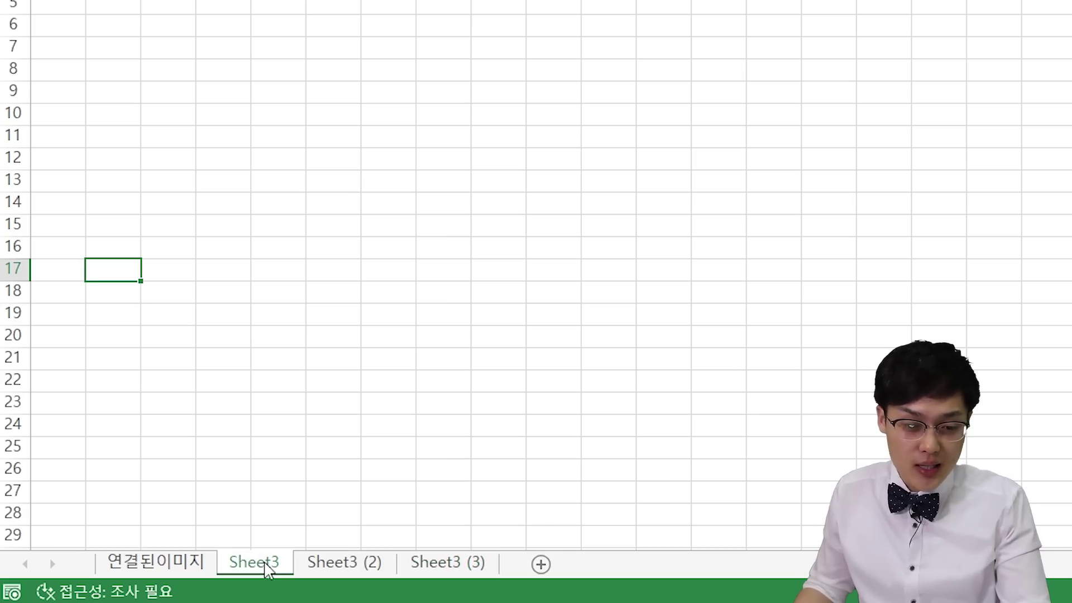
{"action": "double_click", "coordinate": [267, 568]}
{"action": "type", "text": "대시보드"}
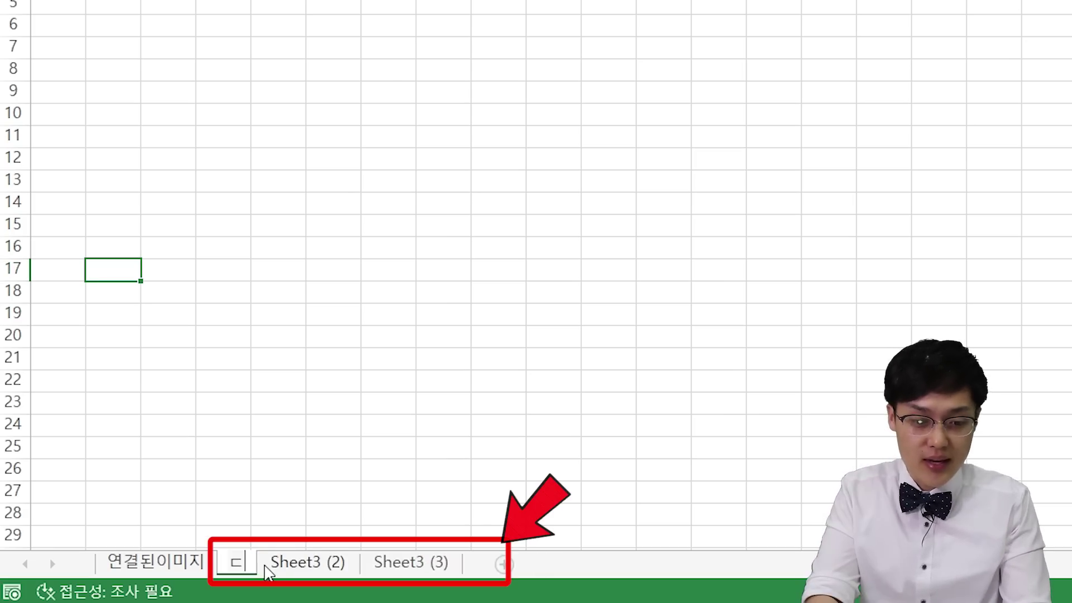
{"action": "key", "text": "Return"}
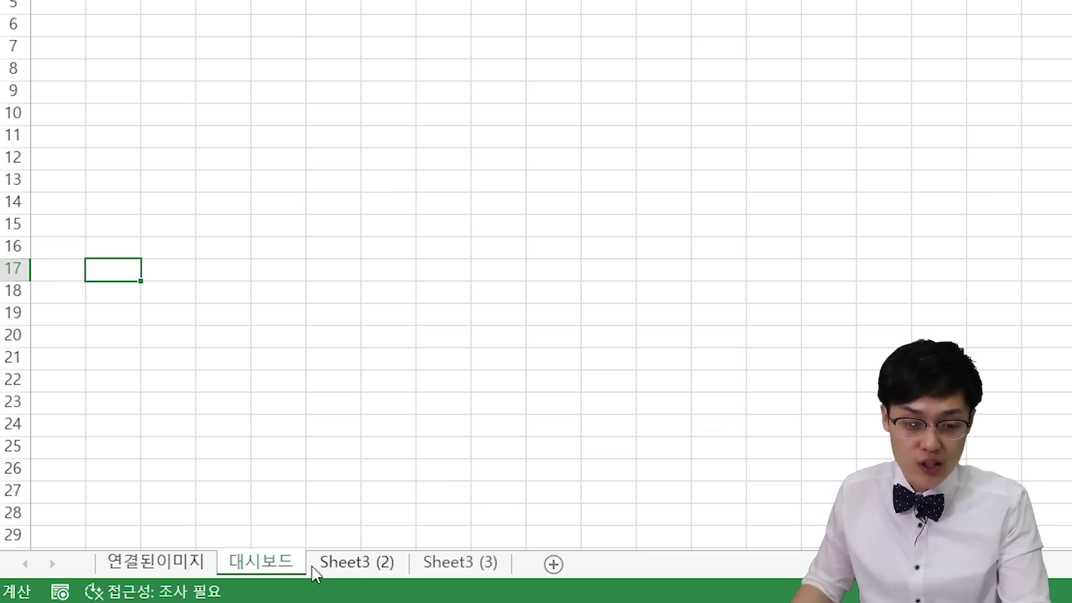
{"action": "double_click", "coordinate": [350, 567]}
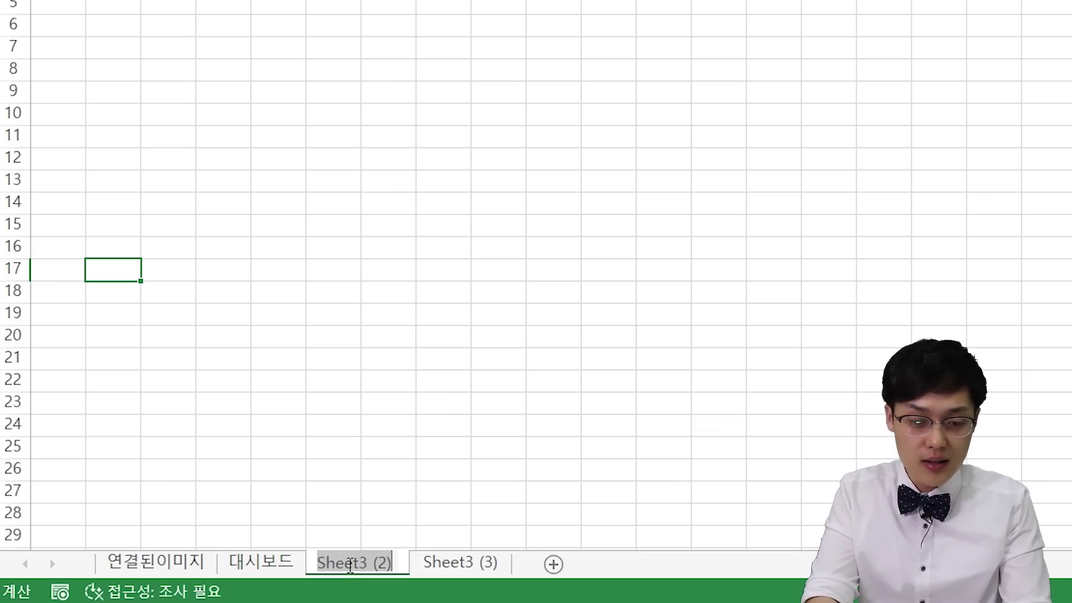
{"action": "type", "text": "가계부입력"}
{"action": "key", "text": "Return"}
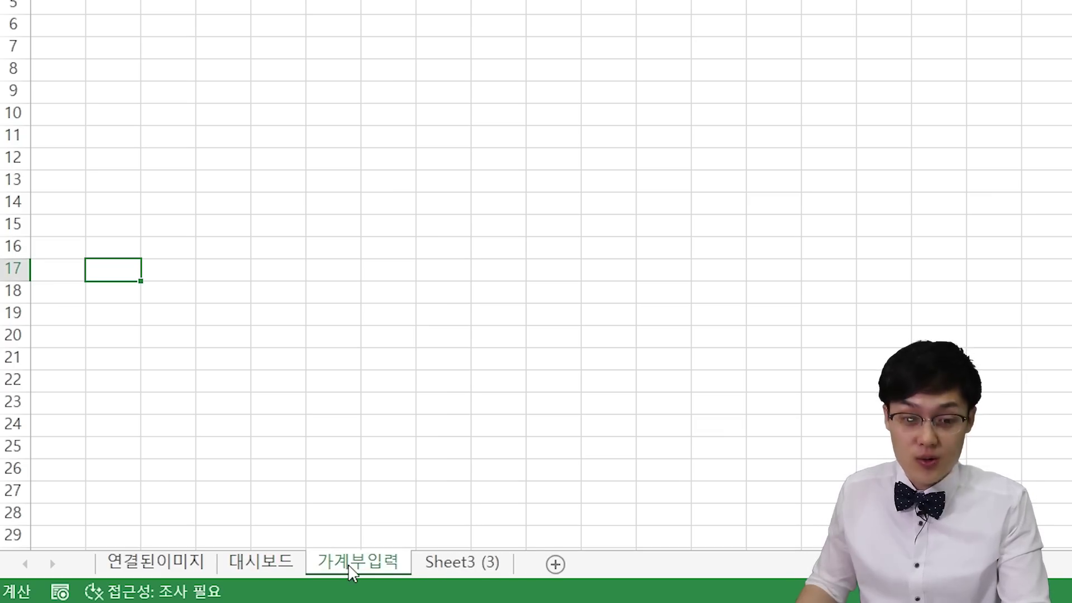
{"action": "double_click", "coordinate": [470, 569]}
{"action": "type", "text": "환경"}
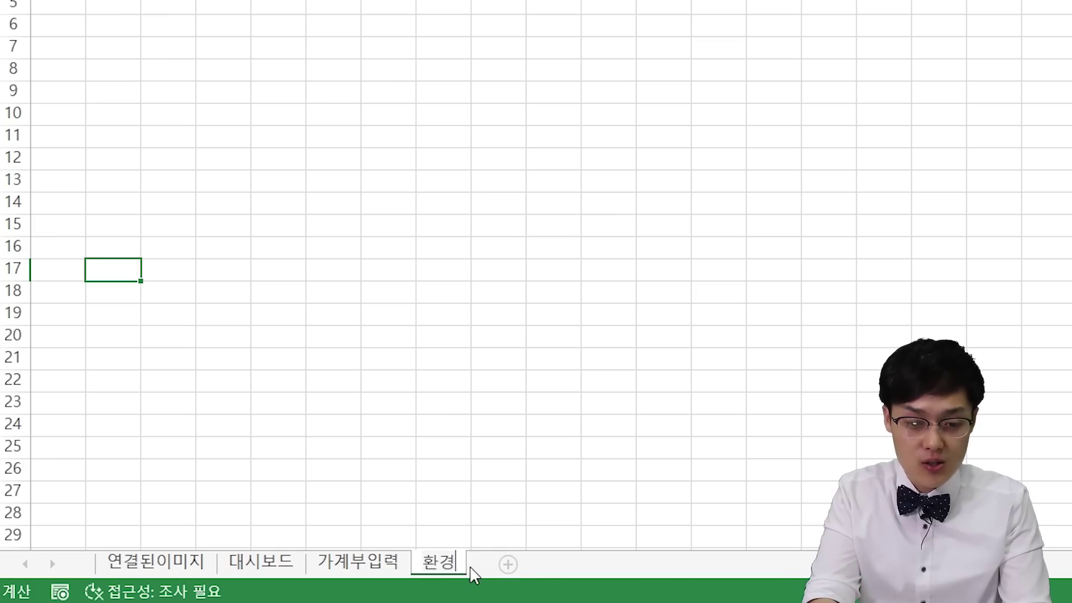
{"action": "type", "text": "ㄹ설정"}
{"action": "key", "text": "Return"}
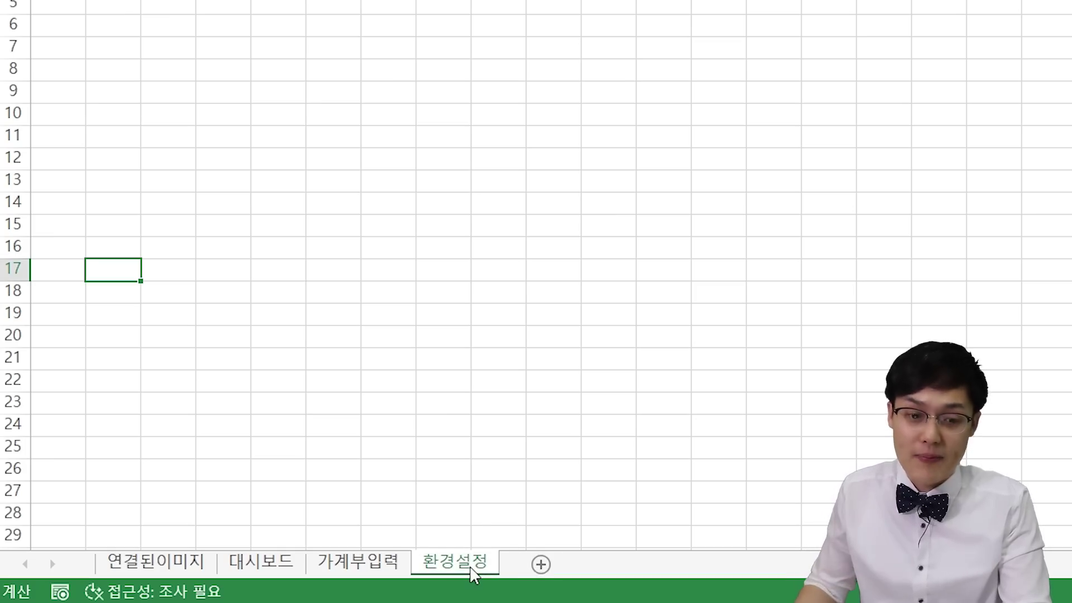
- Move the 연결된이미지 sheet to the end, after 환경설정
{"action": "left_click", "coordinate": [132, 563]}
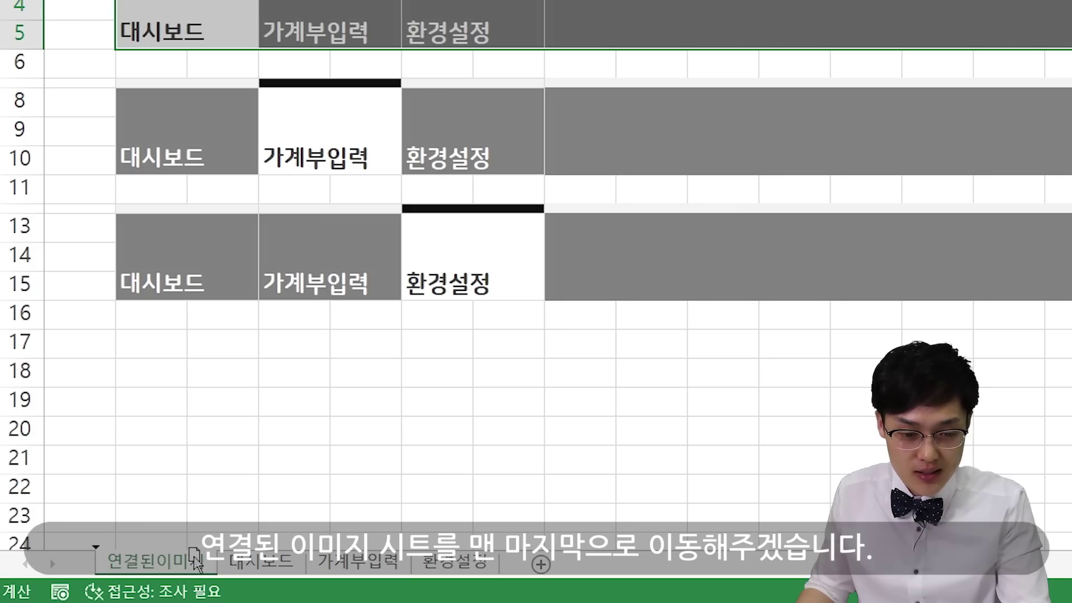
{"action": "left_click_drag", "start_coordinate": [356, 566], "coordinate": [524, 566]}
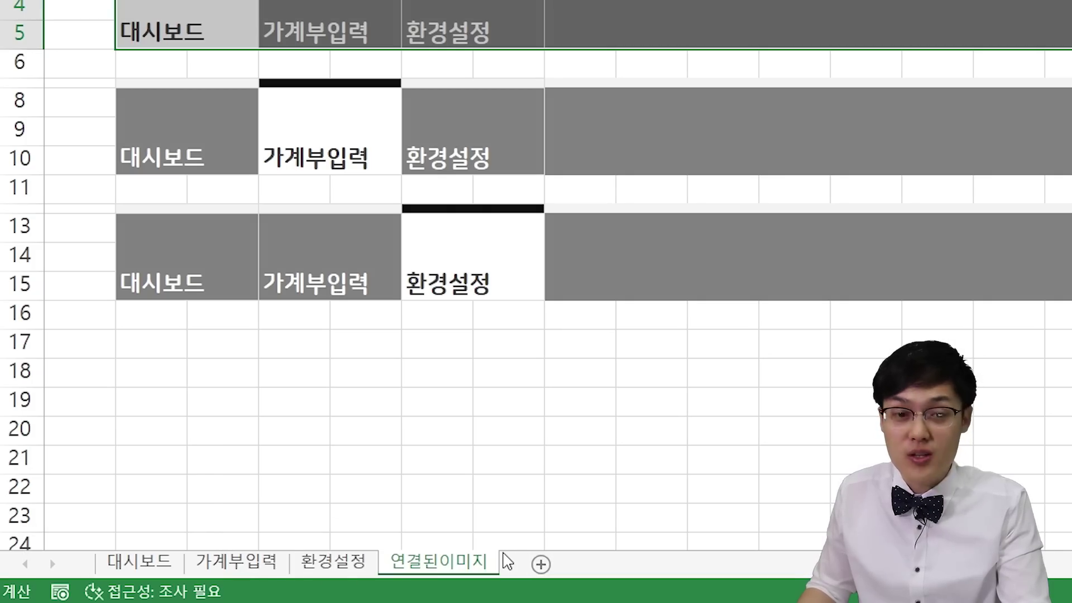
{"action": "left_click", "coordinate": [310, 102]}
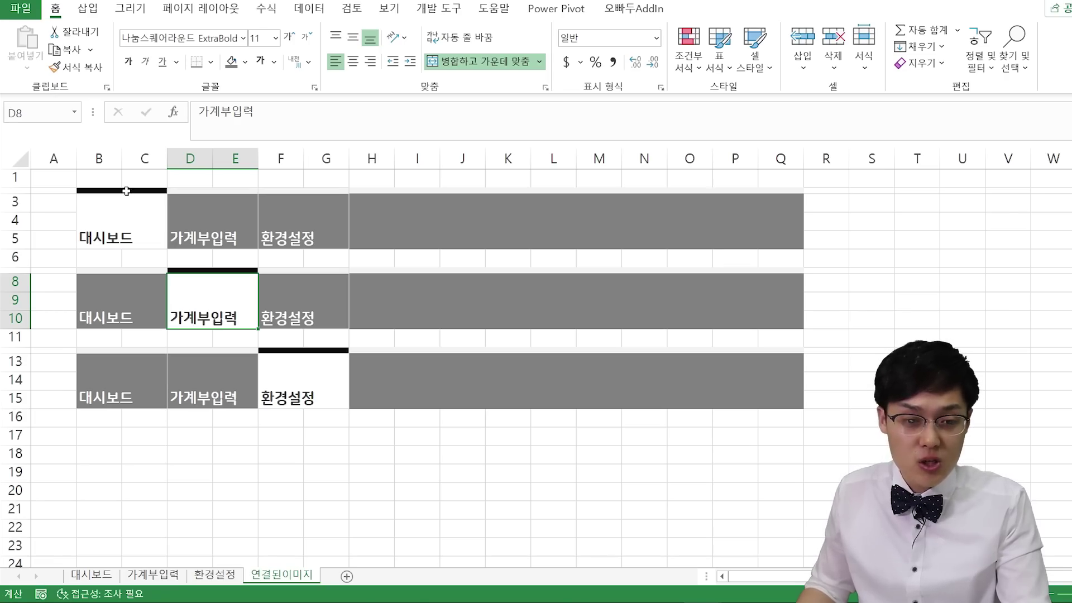
- Copy the first menu bar, B2:Q5 on 연결된이미지, and paste it as a linked picture at B2 of the 대시보드 sheet
{"action": "left_click_drag", "start_coordinate": [127, 191], "coordinate": [776, 241]}
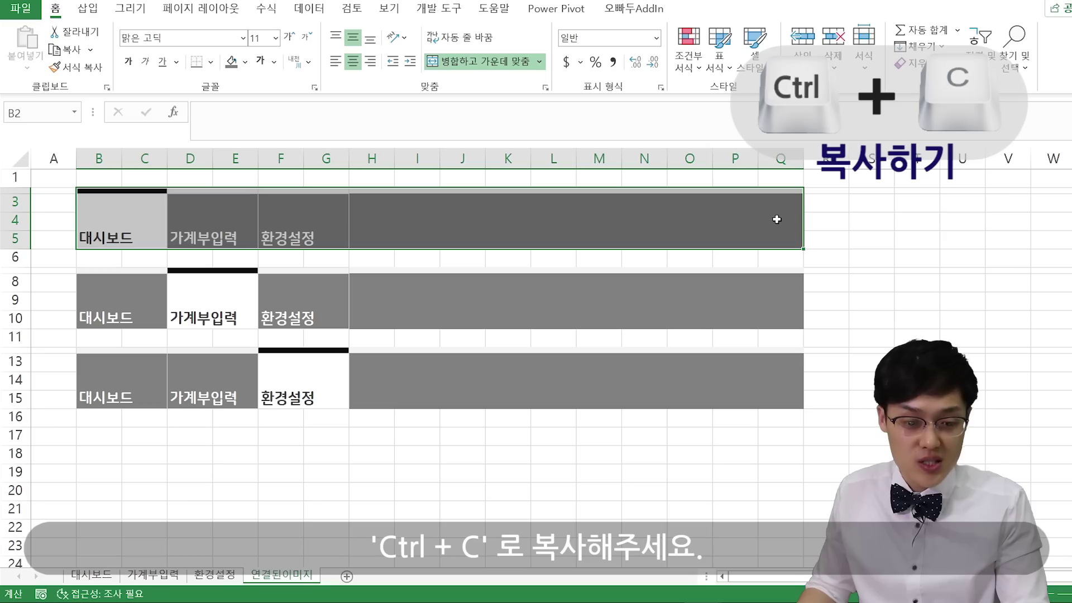
{"action": "key", "text": "ctrl+c"}
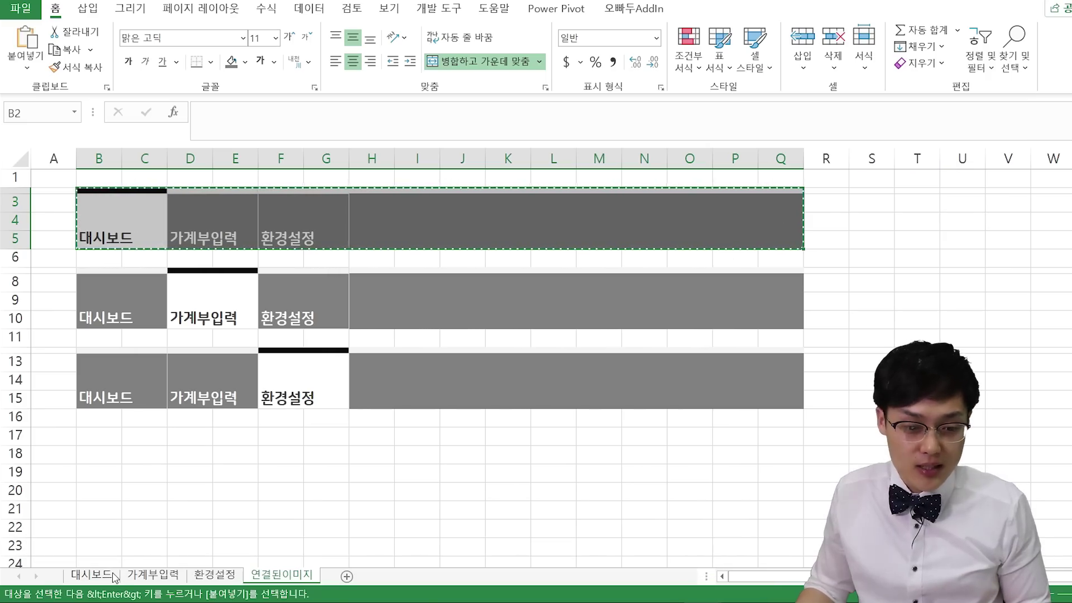
{"action": "left_click", "coordinate": [111, 576]}
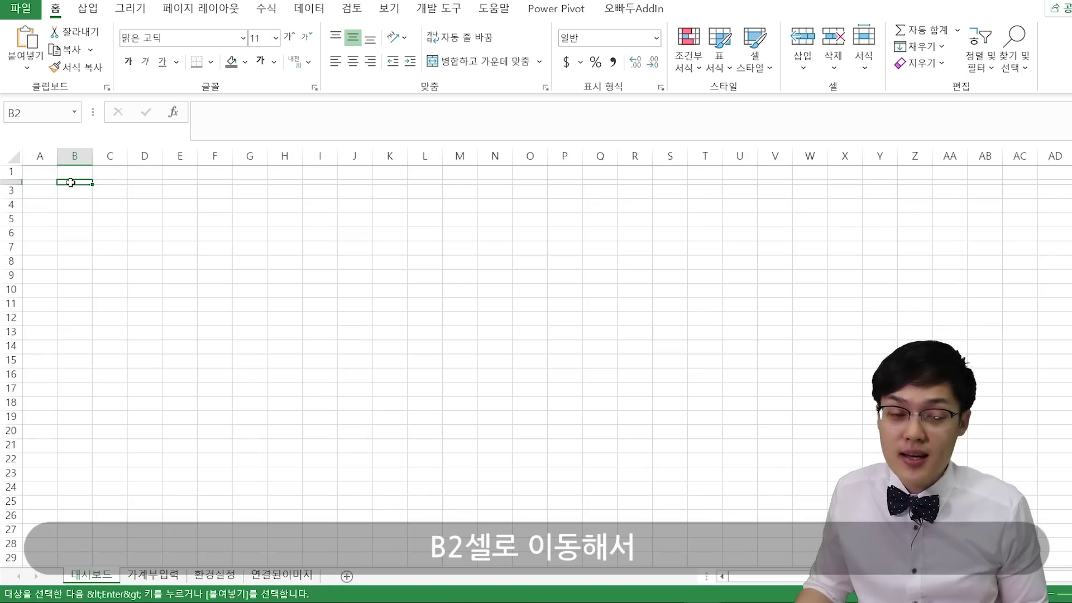
{"action": "right_click", "coordinate": [70, 182]}
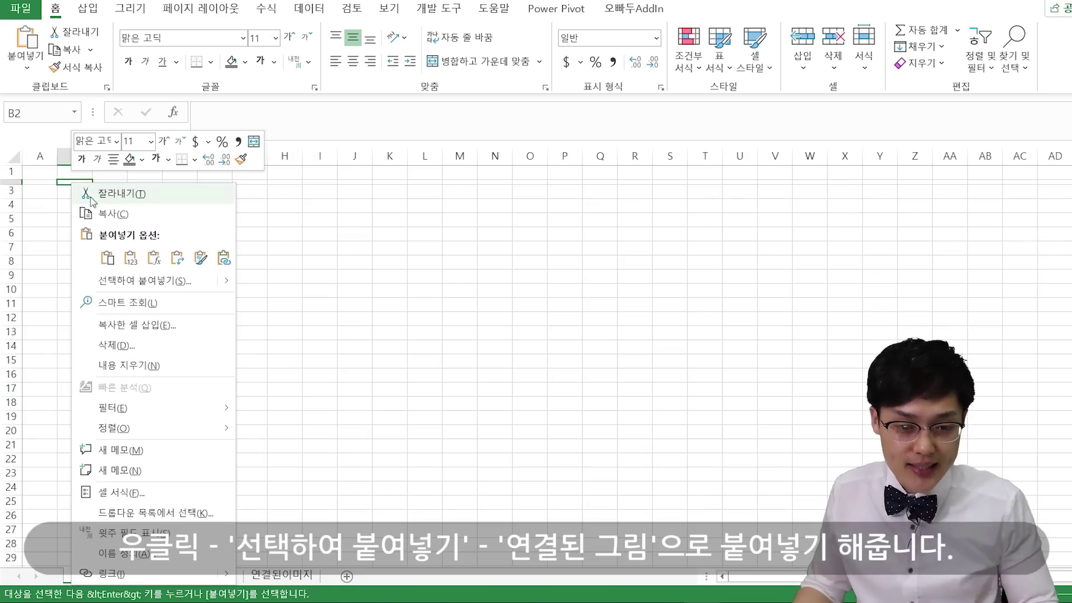
{"action": "mouse_move", "coordinate": [231, 286]}
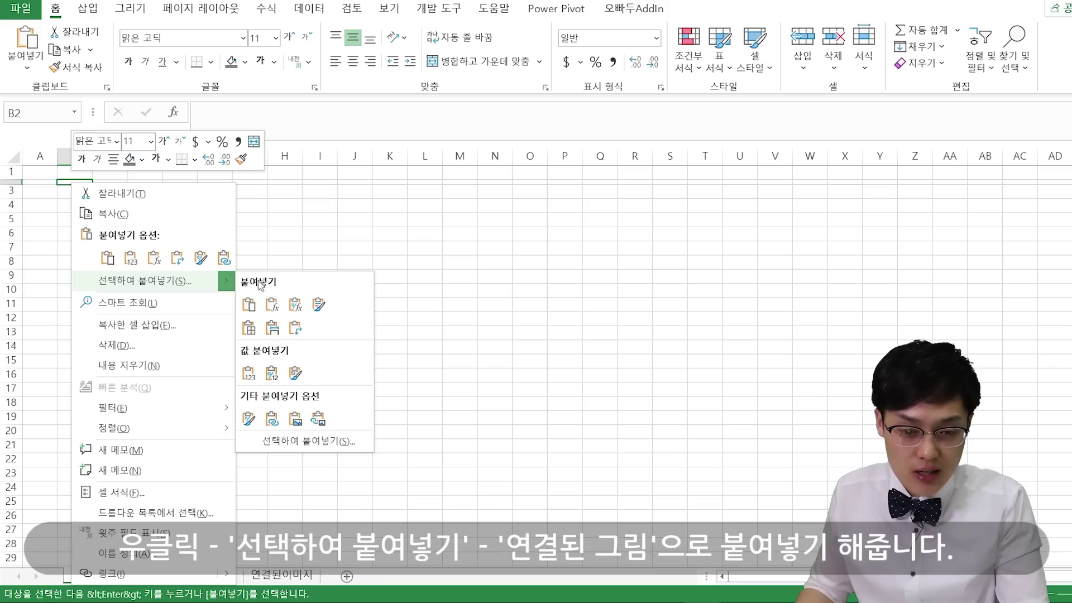
{"action": "left_click", "coordinate": [318, 420]}
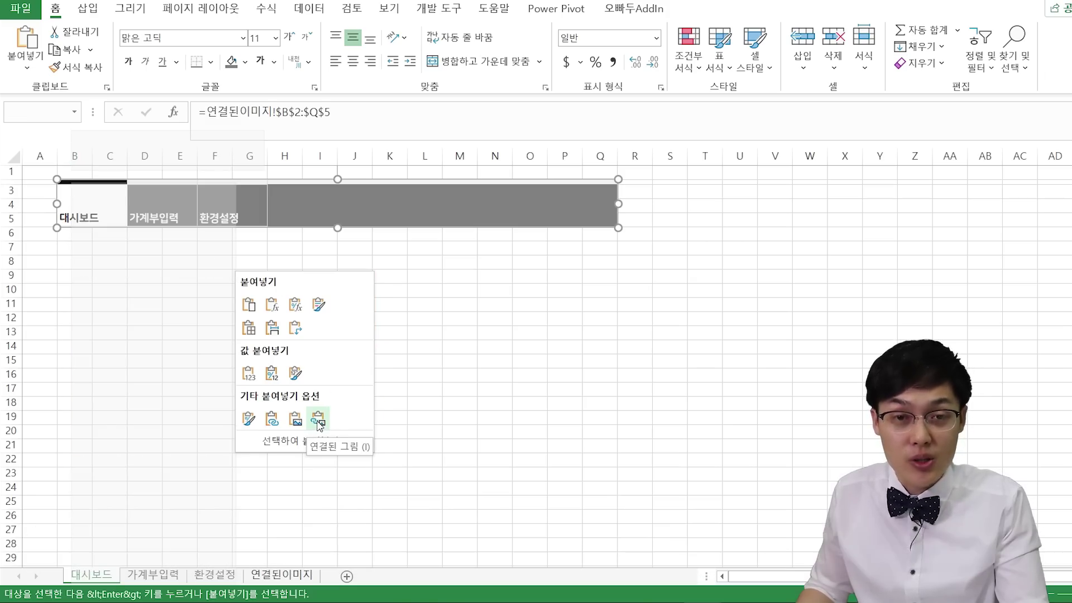
{"action": "left_click", "coordinate": [318, 423]}
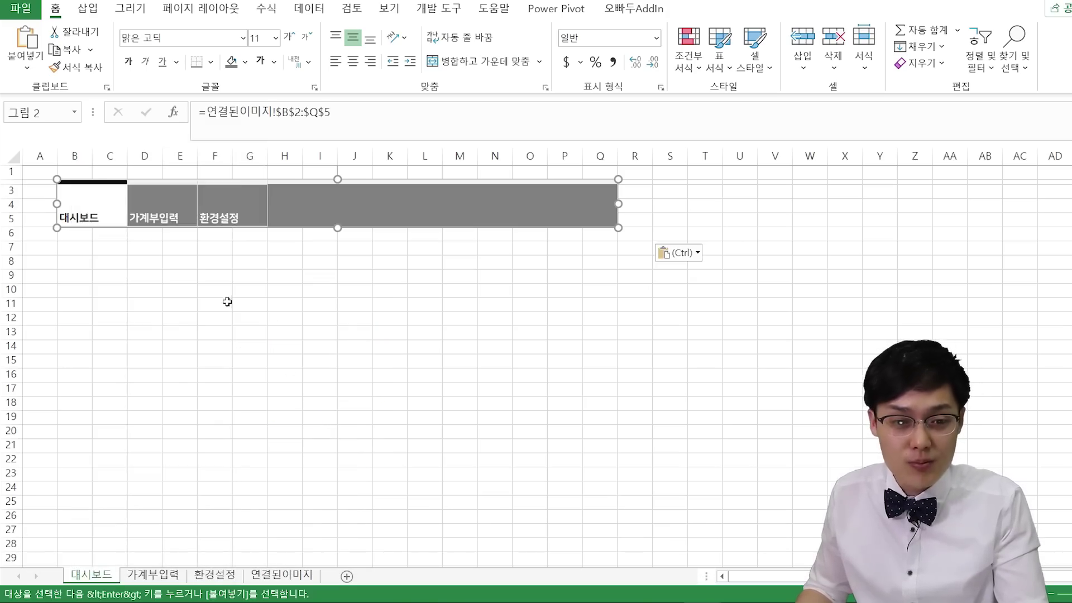
{"action": "left_click", "coordinate": [193, 301]}
{"action": "left_click", "coordinate": [129, 189]}
{"action": "key", "text": "Escape"}
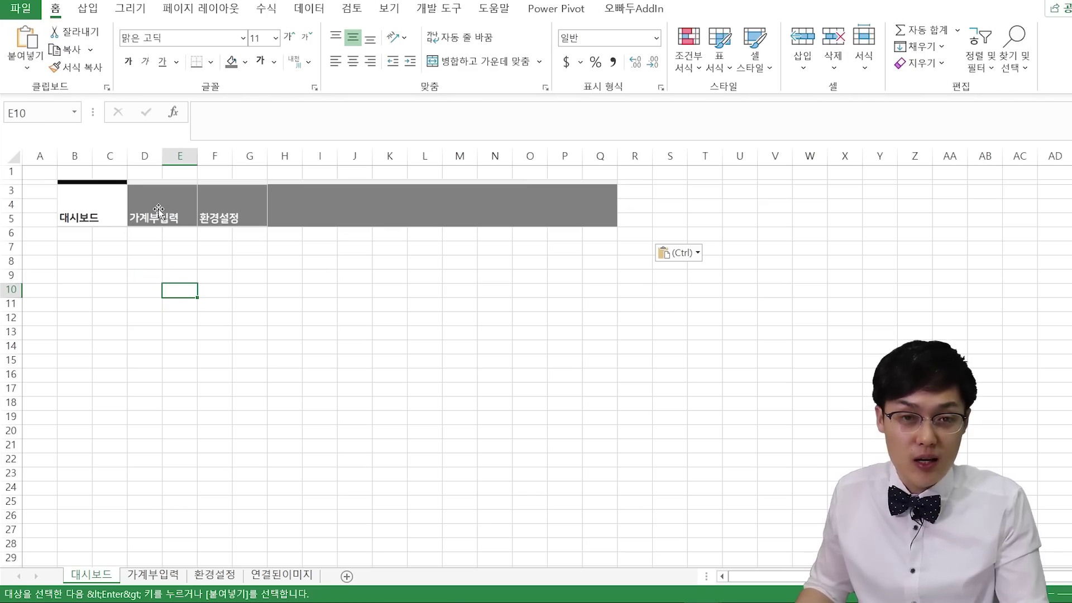
- Copy the second menu bar, B7:Q10 on 연결된이미지, and paste it as a linked picture at B2 of the 가계부입력 sheet
{"action": "left_click", "coordinate": [276, 575]}
{"action": "left_click_drag", "start_coordinate": [98, 272], "coordinate": [782, 316]}
{"action": "key", "text": "ctrl+c"}
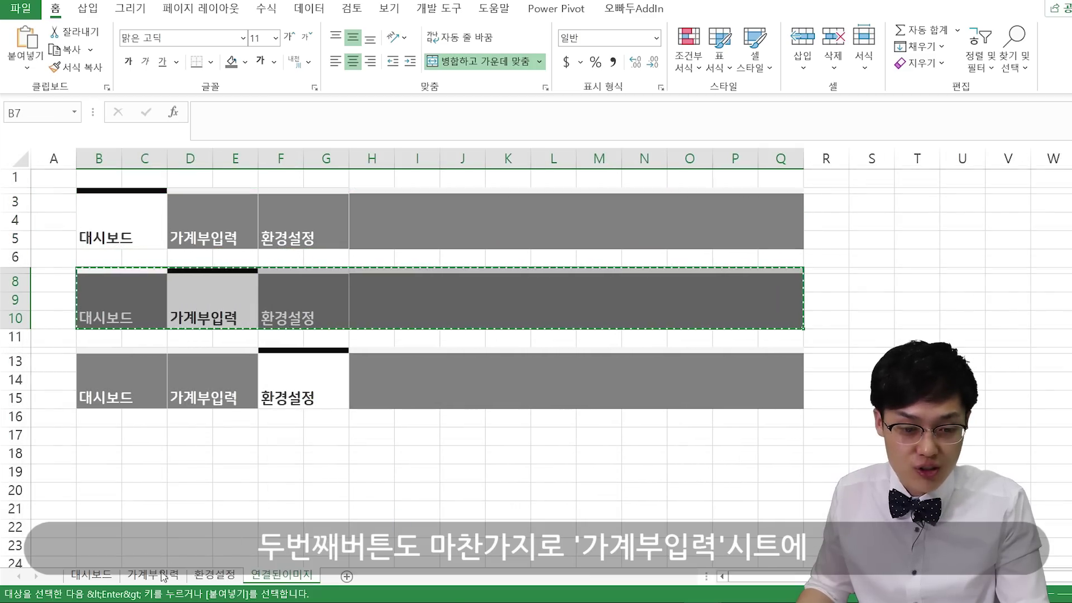
{"action": "left_click", "coordinate": [163, 576]}
{"action": "left_click", "coordinate": [74, 182]}
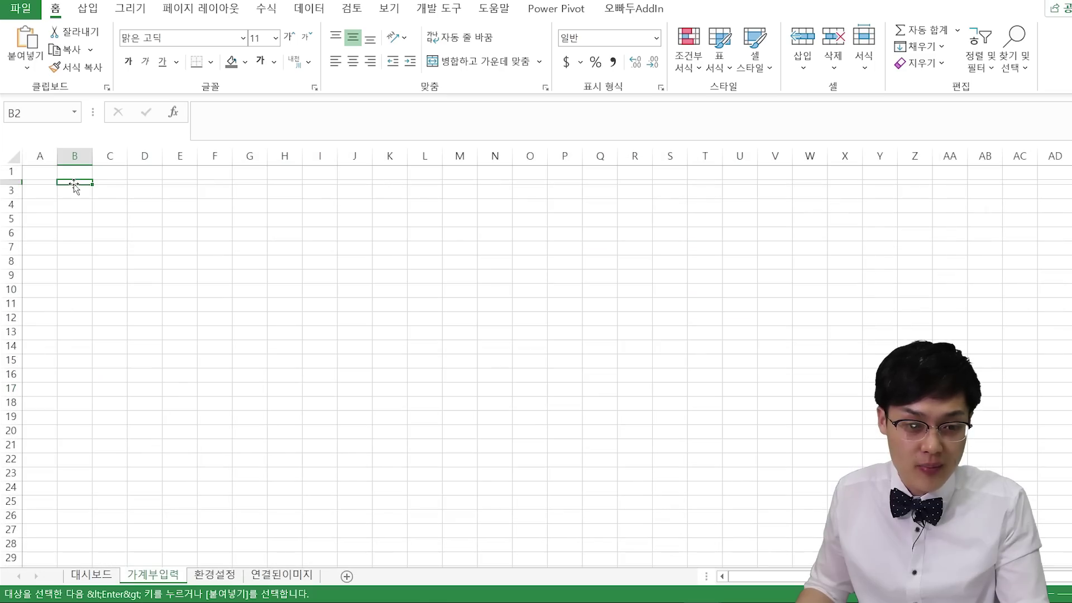
{"action": "right_click", "coordinate": [82, 181]}
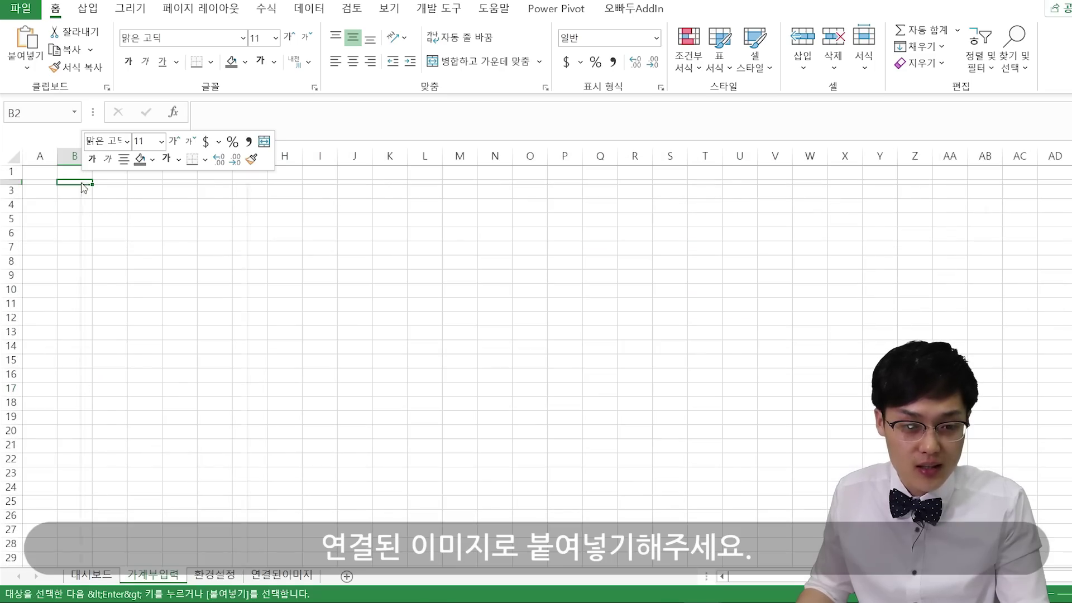
{"action": "mouse_move", "coordinate": [237, 281]}
{"action": "left_click", "coordinate": [329, 417]}
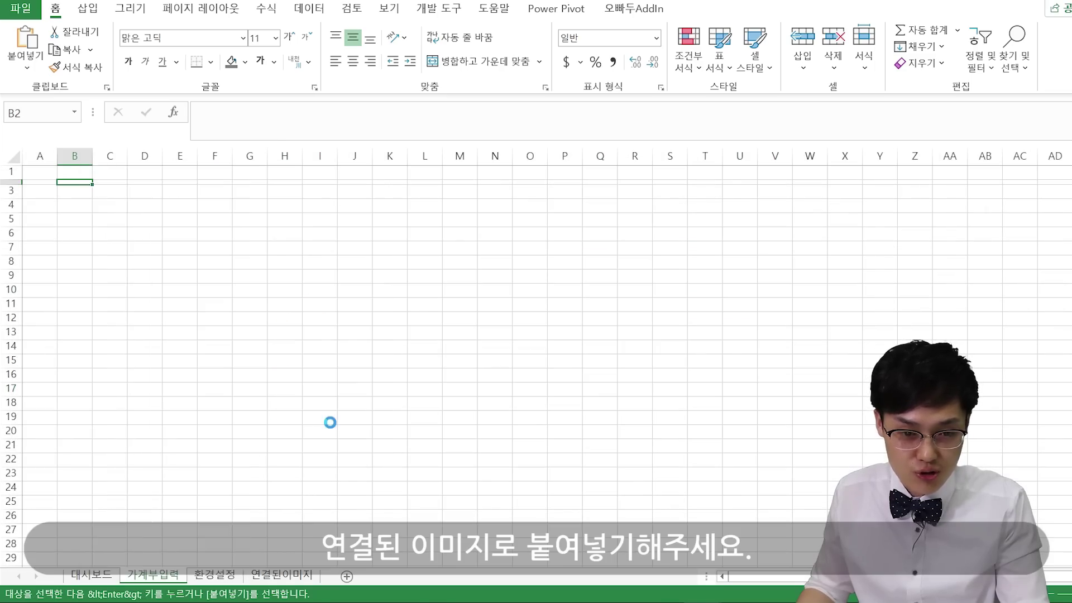
{"action": "left_click", "coordinate": [250, 374]}
- Copy the third menu bar, B12:Q15 on 연결된이미지, and paste it as a linked picture at B2 of the 환경설정 sheet
{"action": "left_click", "coordinate": [281, 576]}
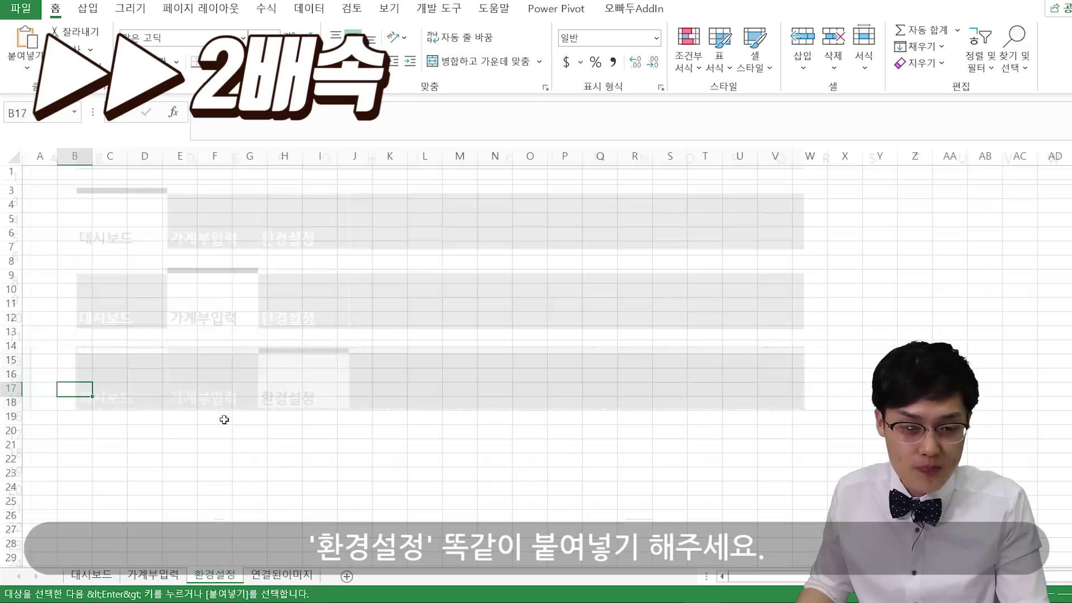
{"action": "right_click", "coordinate": [75, 182]}
{"action": "mouse_move", "coordinate": [229, 279]}
{"action": "left_click", "coordinate": [320, 418]}
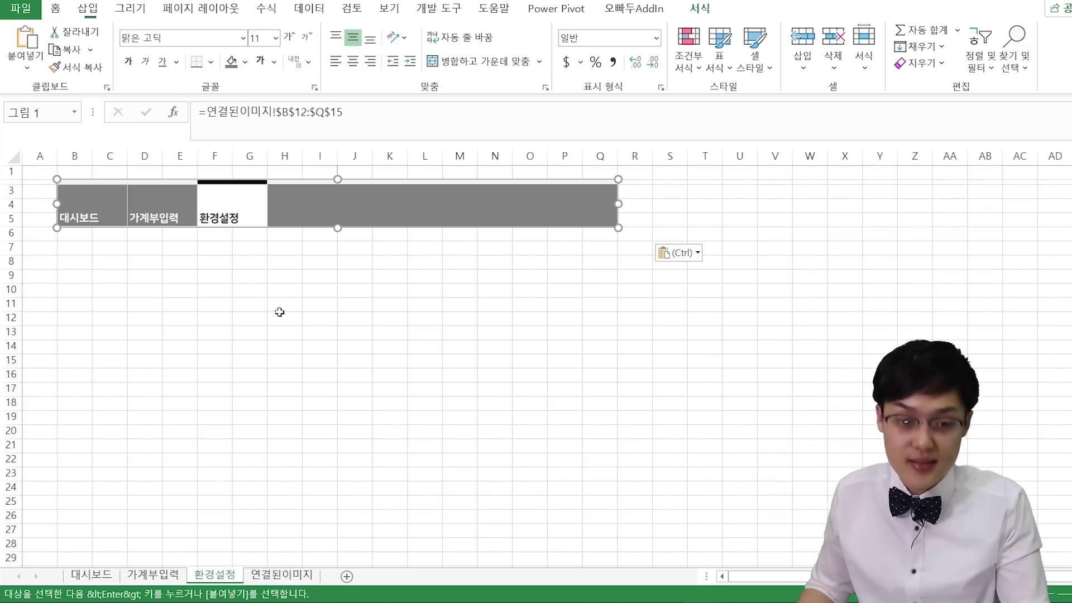
{"action": "left_click", "coordinate": [281, 315]}
- Review the linked menu bars on the 대시보드, 가계부입력 and 환경설정 sheets, ending on 대시보드
{"action": "left_click", "coordinate": [82, 578]}
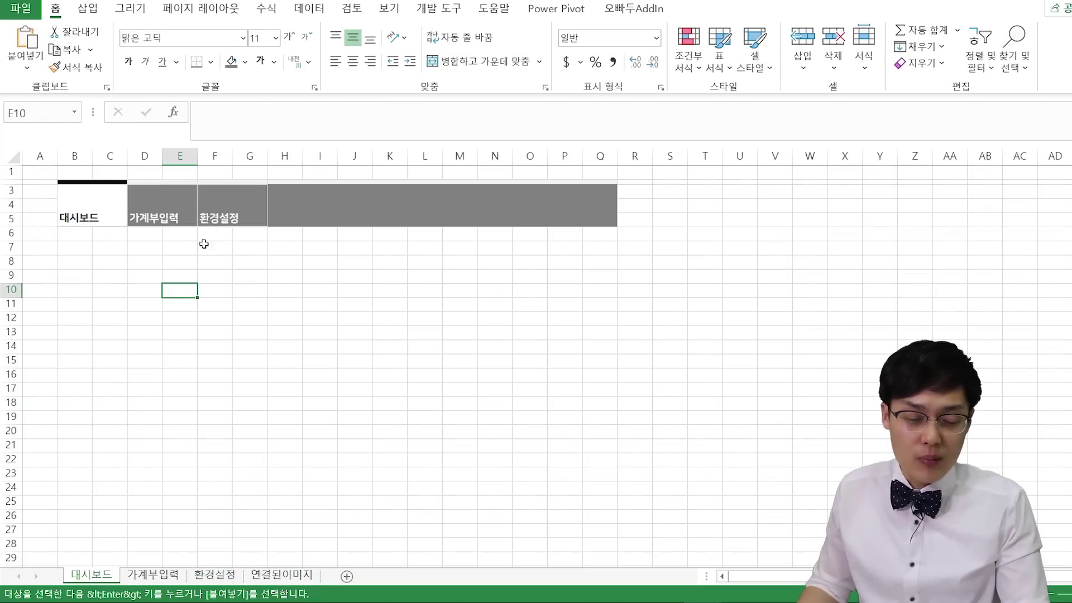
{"action": "left_click", "coordinate": [239, 190]}
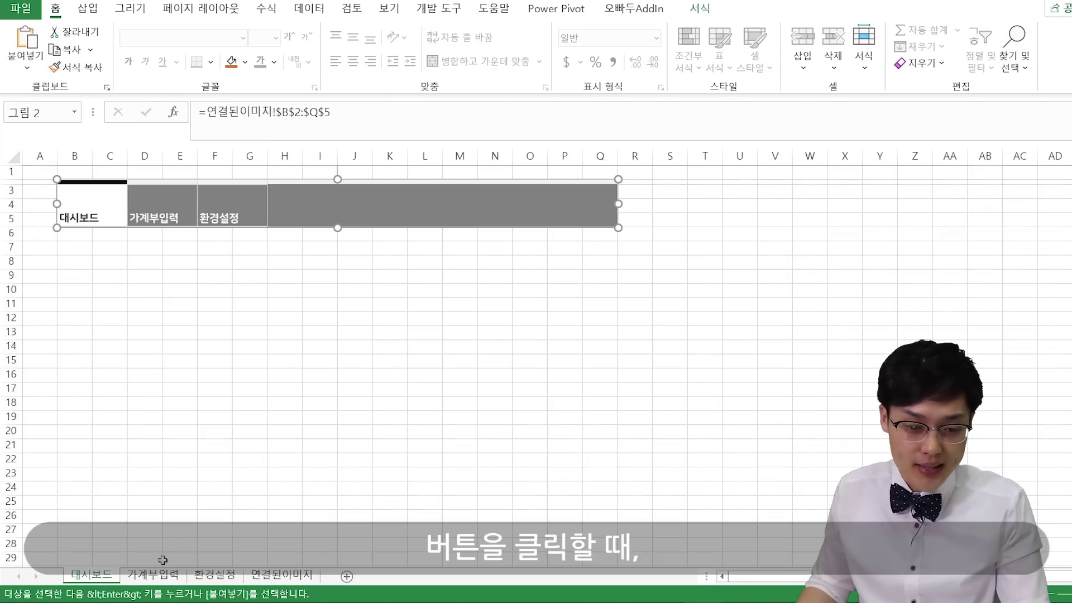
{"action": "left_click", "coordinate": [159, 575]}
{"action": "left_click", "coordinate": [224, 575]}
{"action": "left_click", "coordinate": [100, 577]}
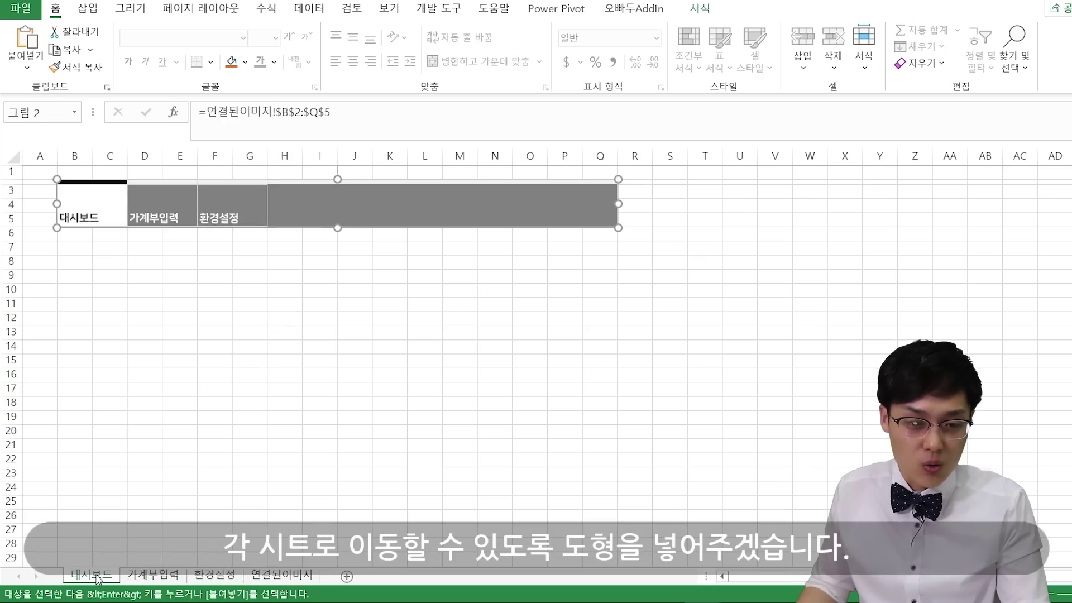
{"action": "left_click", "coordinate": [142, 333]}
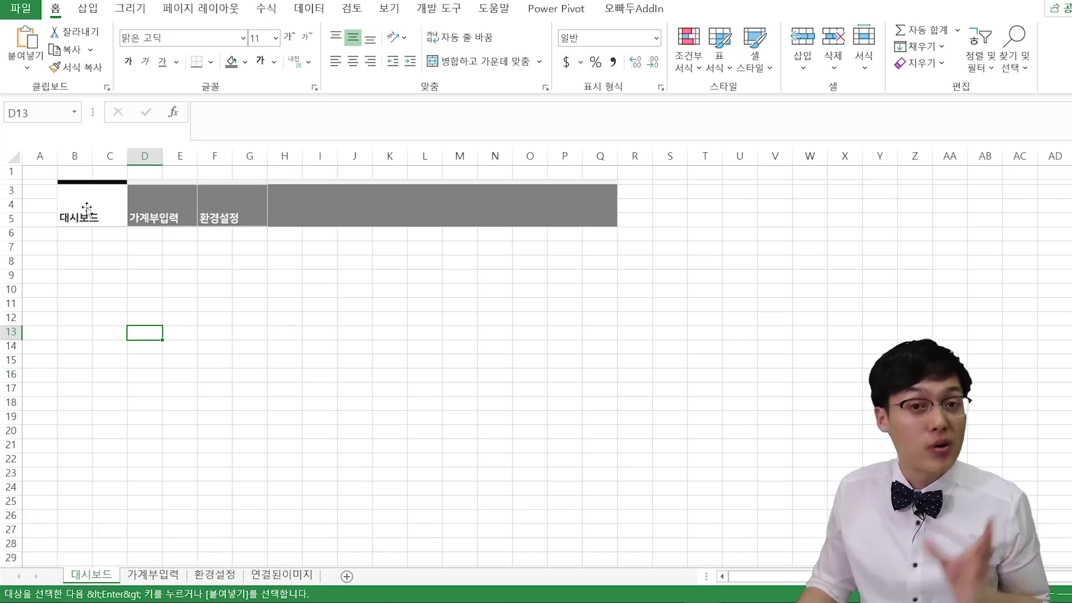
{"action": "left_click", "coordinate": [158, 574]}
{"action": "left_click", "coordinate": [221, 580]}
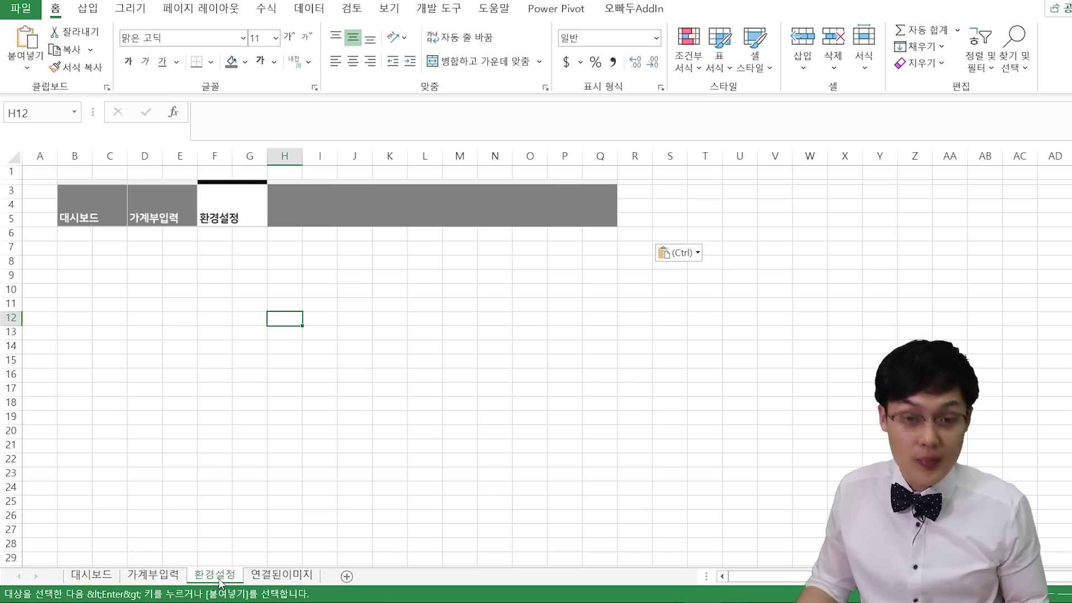
{"action": "left_click", "coordinate": [97, 576]}
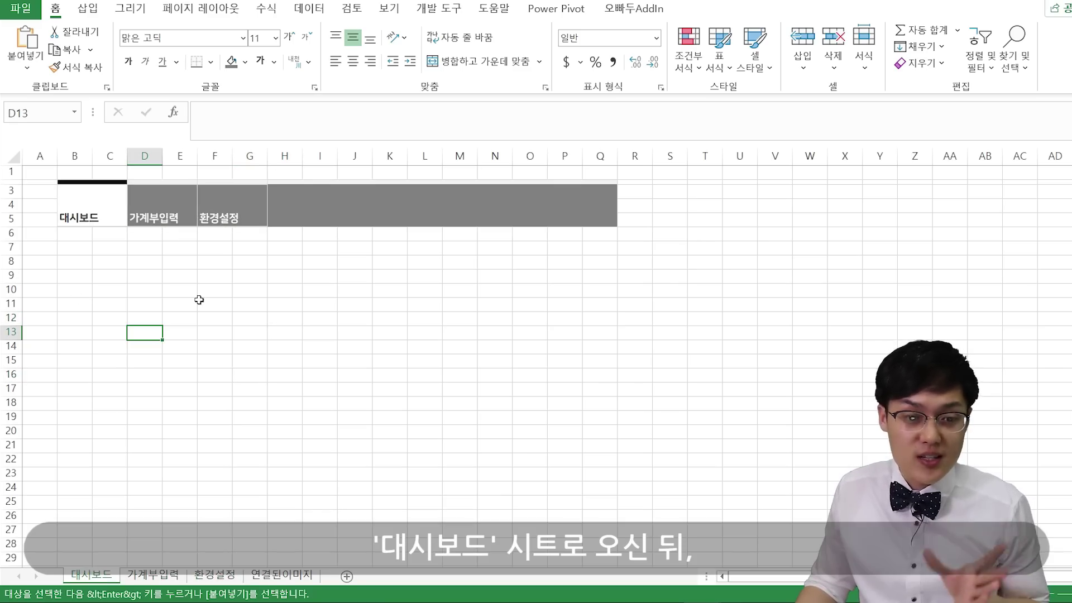
- Insert a rectangle on the 대시보드 sheet covering the 대시보드 button of the menu bar, over B3:C5
{"action": "left_click", "coordinate": [88, 8]}
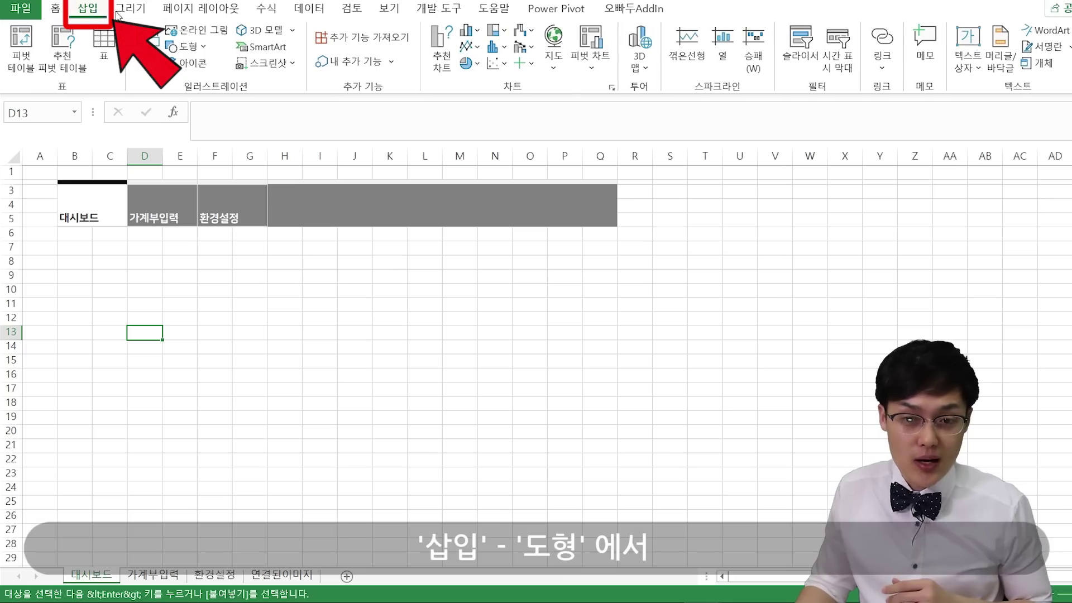
{"action": "left_click", "coordinate": [188, 46]}
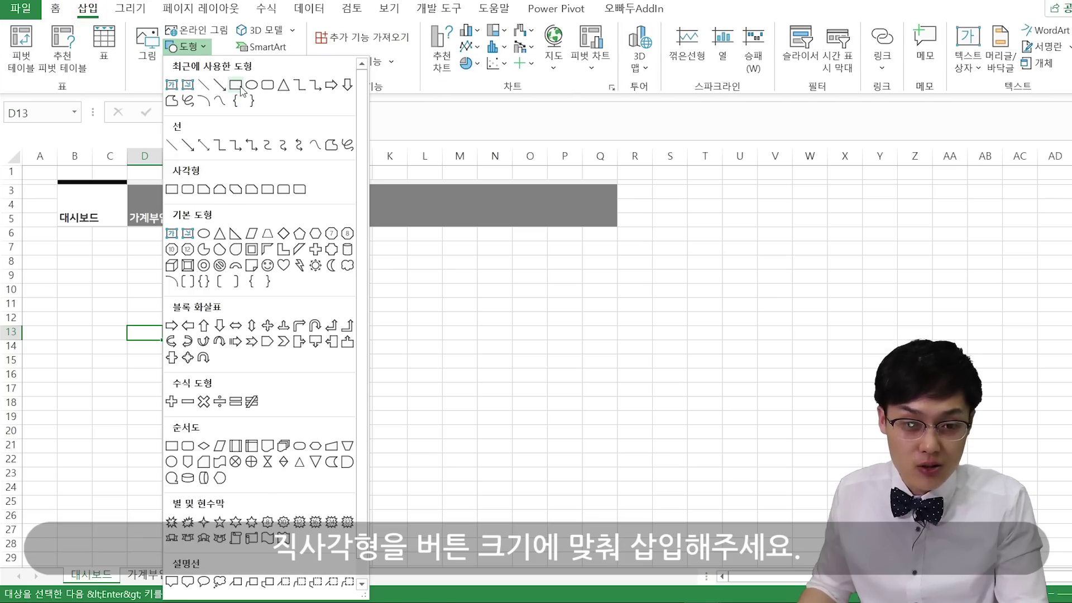
{"action": "left_click", "coordinate": [236, 85]}
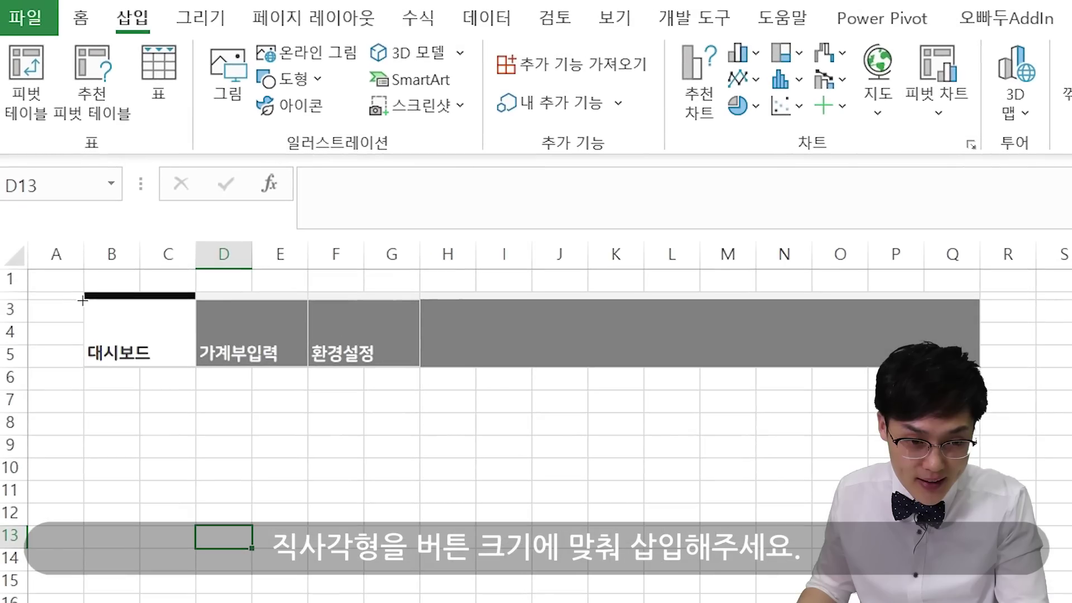
{"action": "left_click_drag", "start_coordinate": [84, 299], "coordinate": [195, 368]}
{"action": "left_click", "coordinate": [249, 464]}
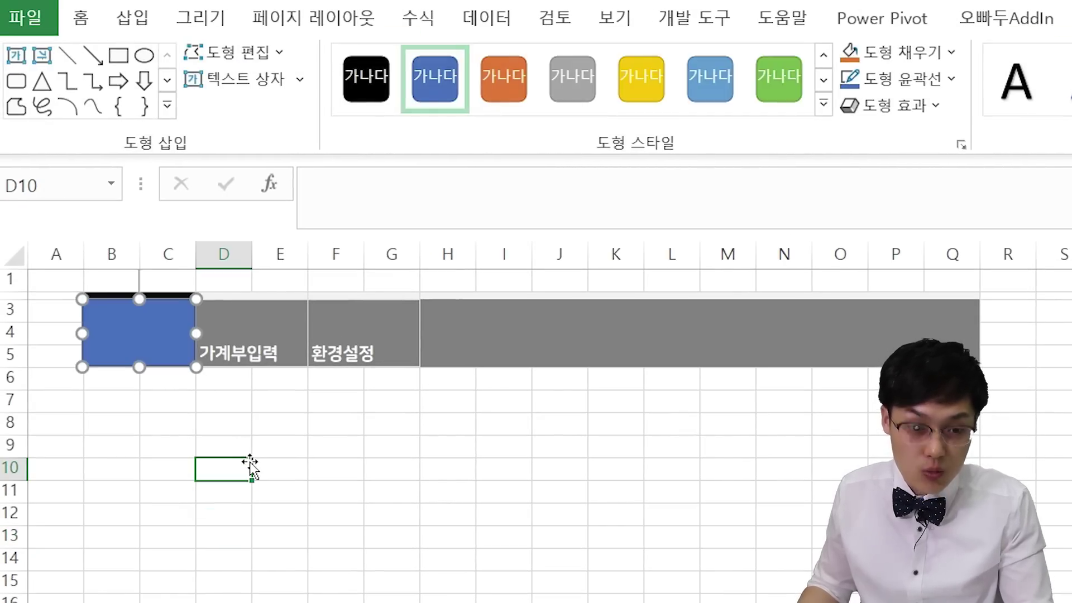
{"action": "scroll", "coordinate": [249, 452], "scroll_direction": "up", "scroll_amount": 1}
{"action": "scroll", "coordinate": [261, 390], "scroll_direction": "up", "scroll_amount": 2}
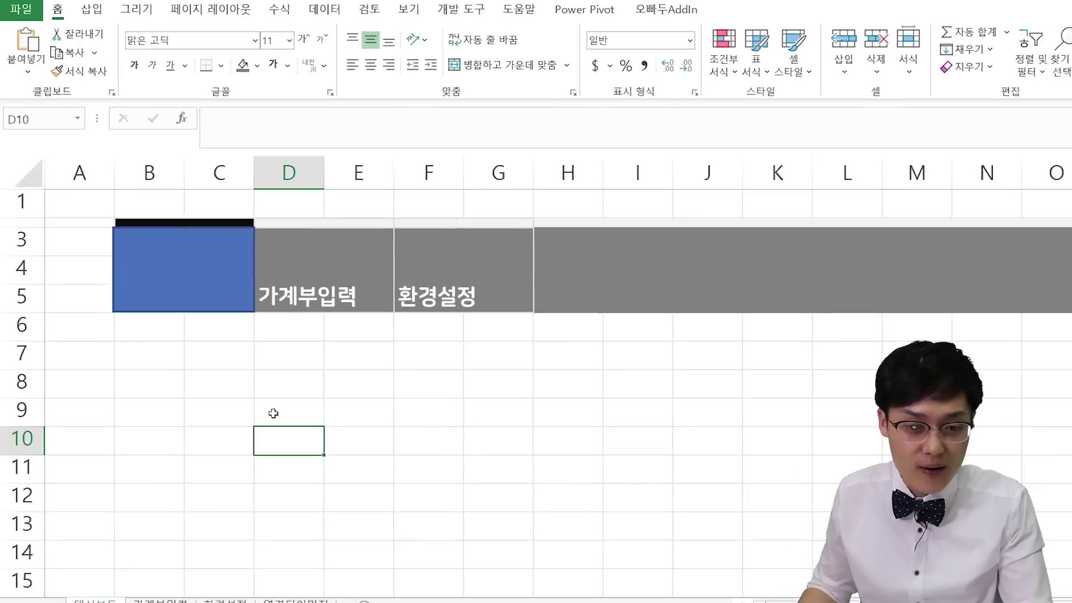
{"action": "left_click", "coordinate": [273, 413]}
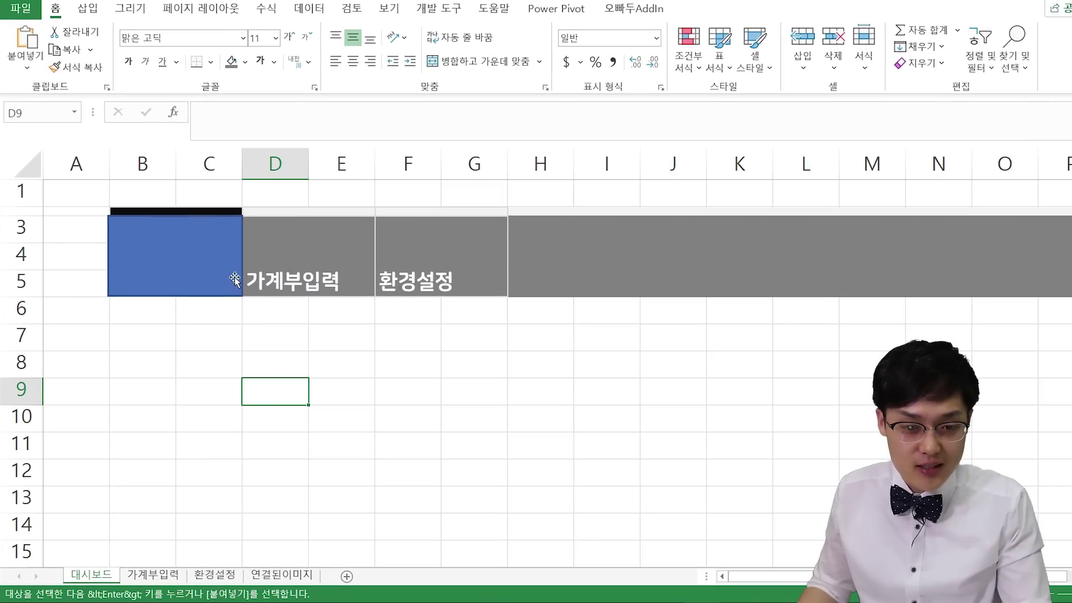
- Set the rectangle over the 대시보드 button to no fill and no outline
{"action": "left_click", "coordinate": [231, 258]}
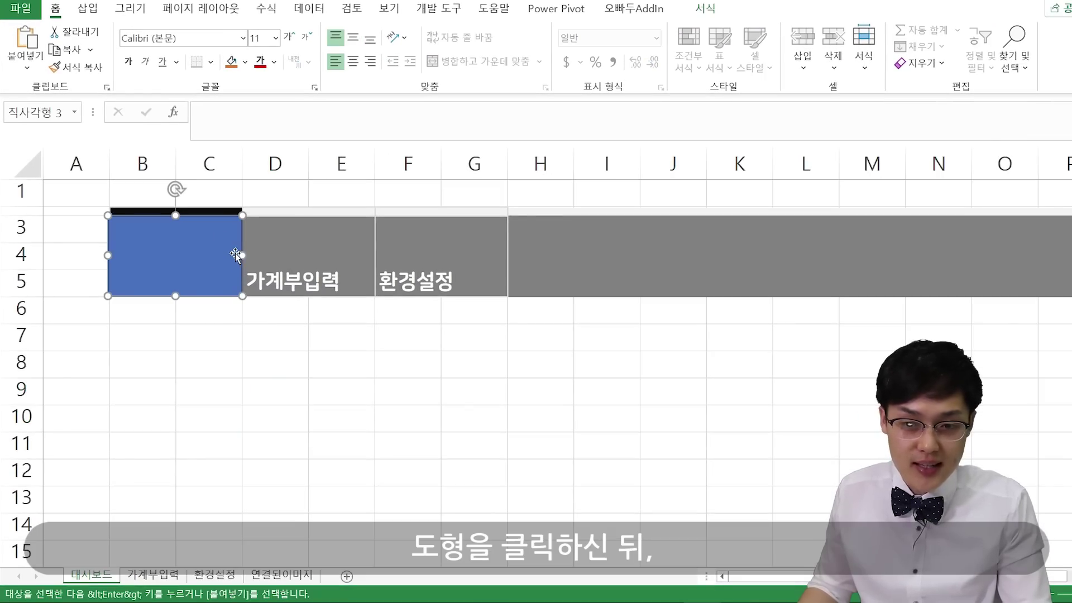
{"action": "left_click", "coordinate": [705, 8]}
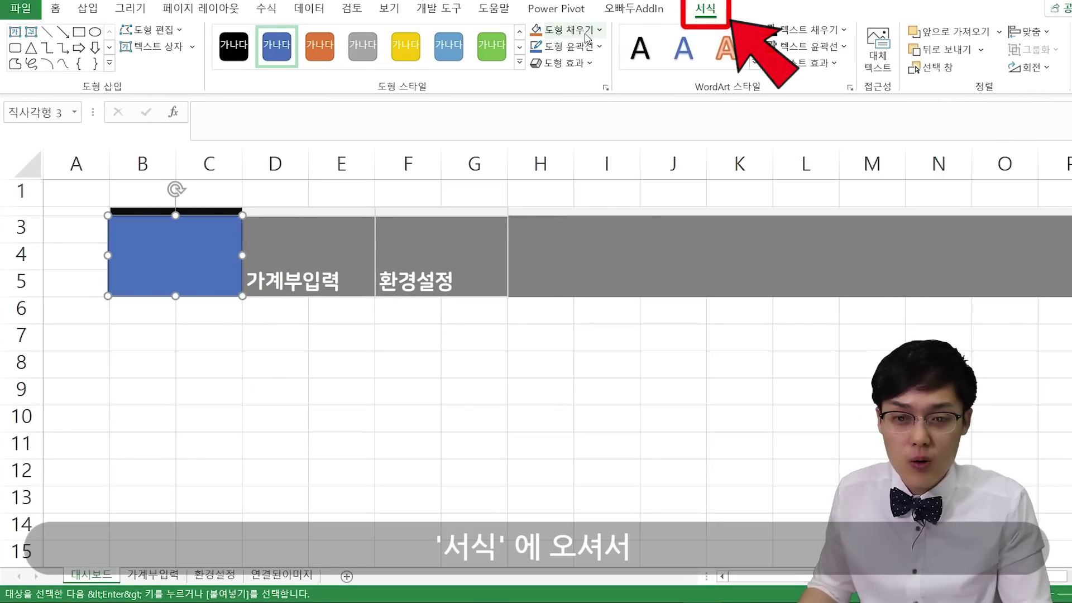
{"action": "left_click", "coordinate": [588, 31]}
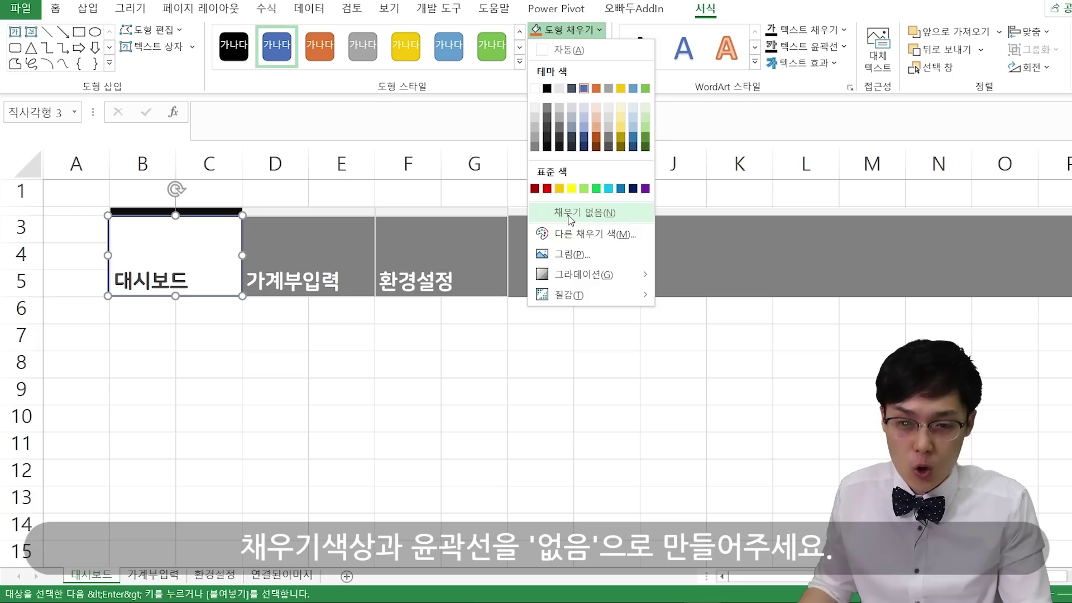
{"action": "left_click", "coordinate": [570, 212]}
{"action": "left_click", "coordinate": [602, 46]}
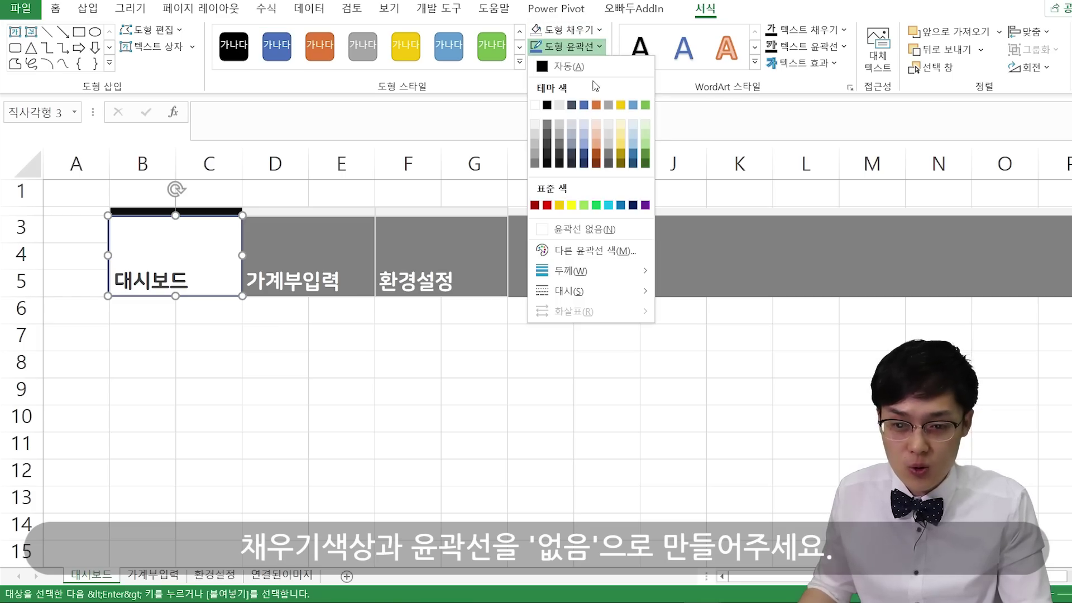
{"action": "left_click", "coordinate": [568, 230]}
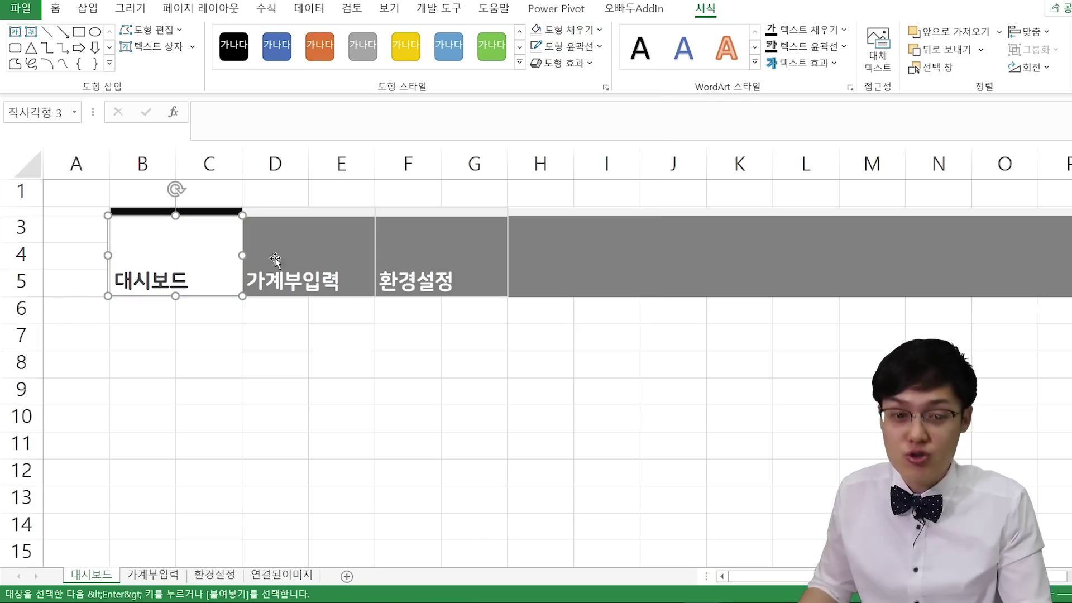
- Add a hyperlink to the transparent rectangle pointing to cell A1 of the 대시보드 sheet in the current document
{"action": "right_click", "coordinate": [241, 238]}
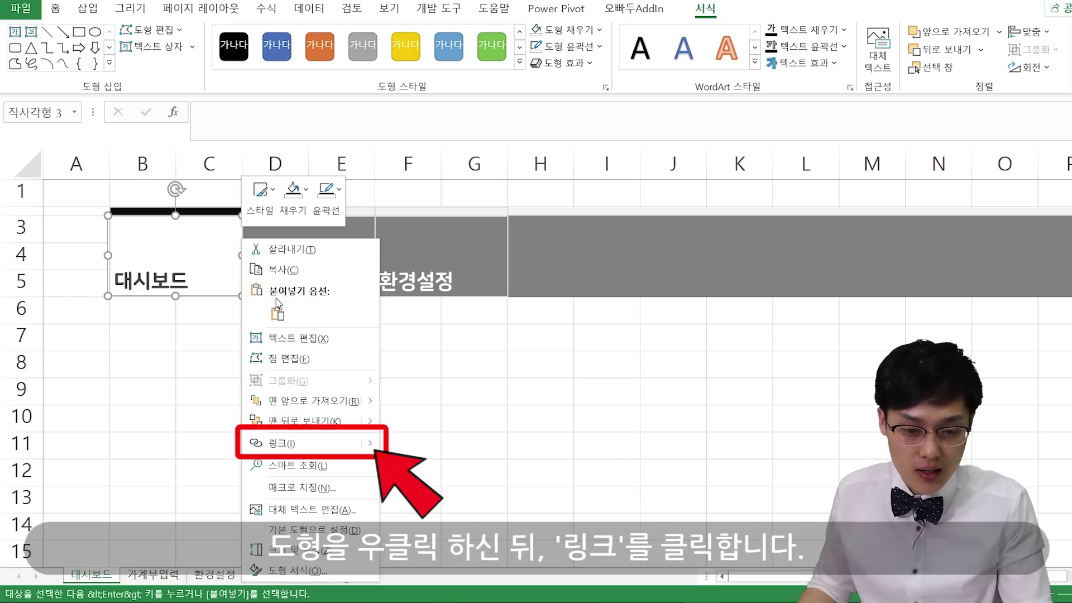
{"action": "left_click", "coordinate": [281, 444]}
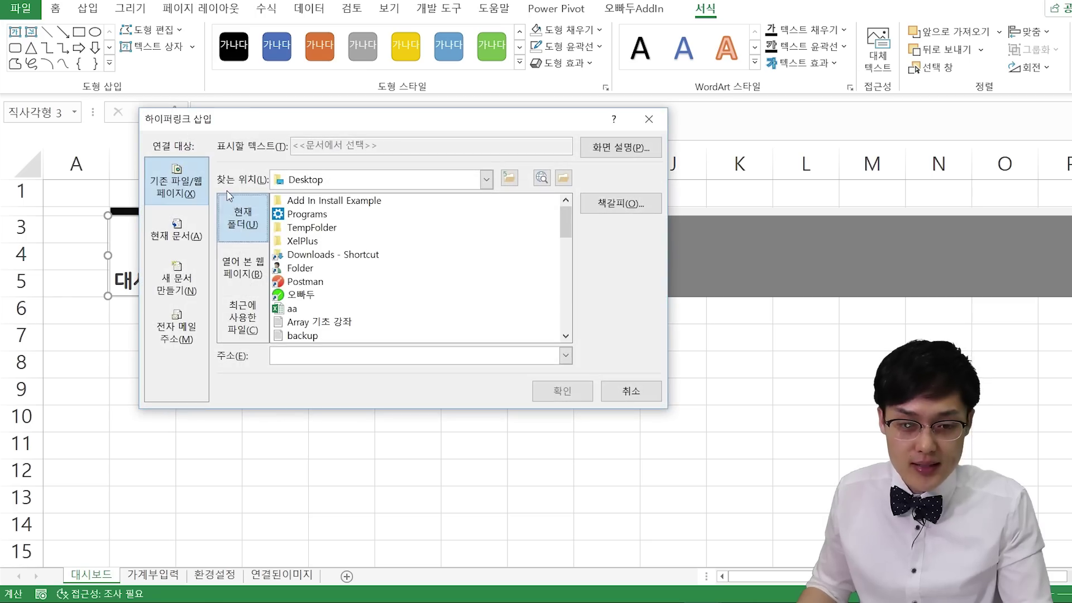
{"action": "left_click", "coordinate": [189, 229]}
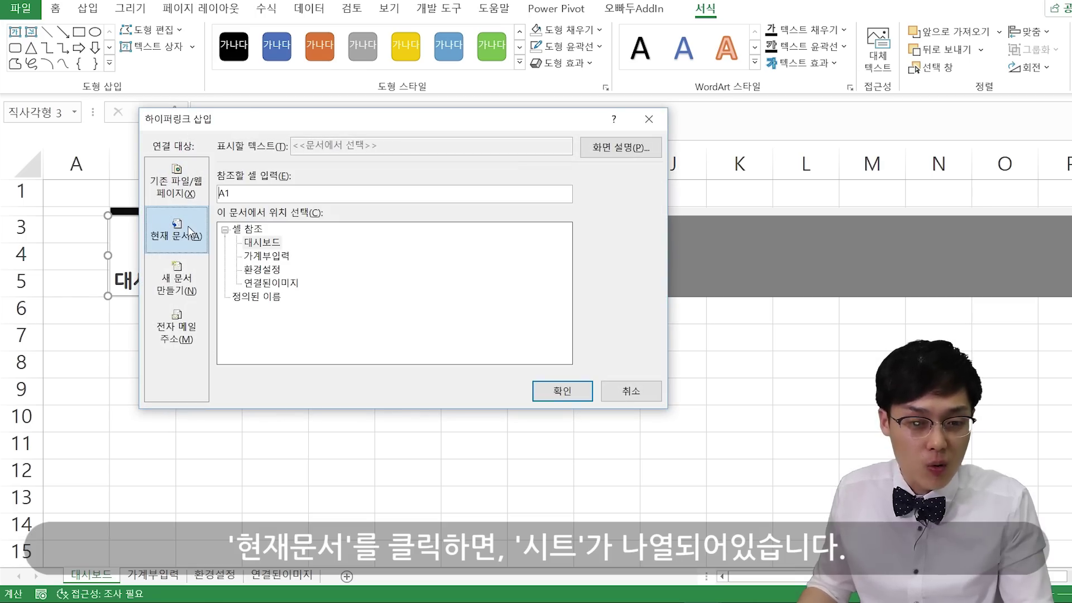
{"action": "left_click_drag", "start_coordinate": [254, 124], "coordinate": [386, 114]}
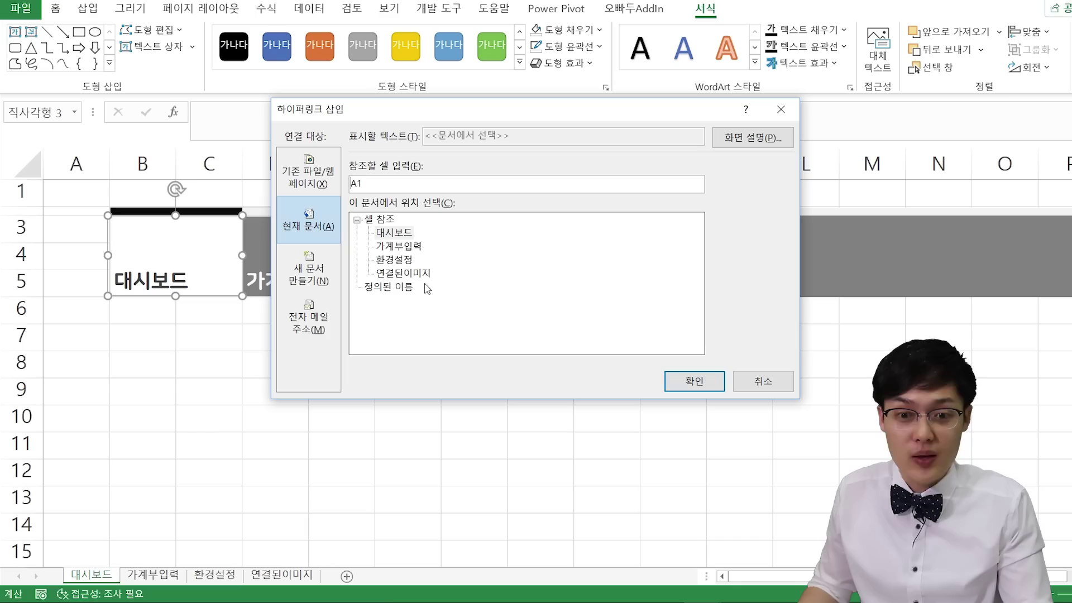
{"action": "left_click", "coordinate": [394, 232]}
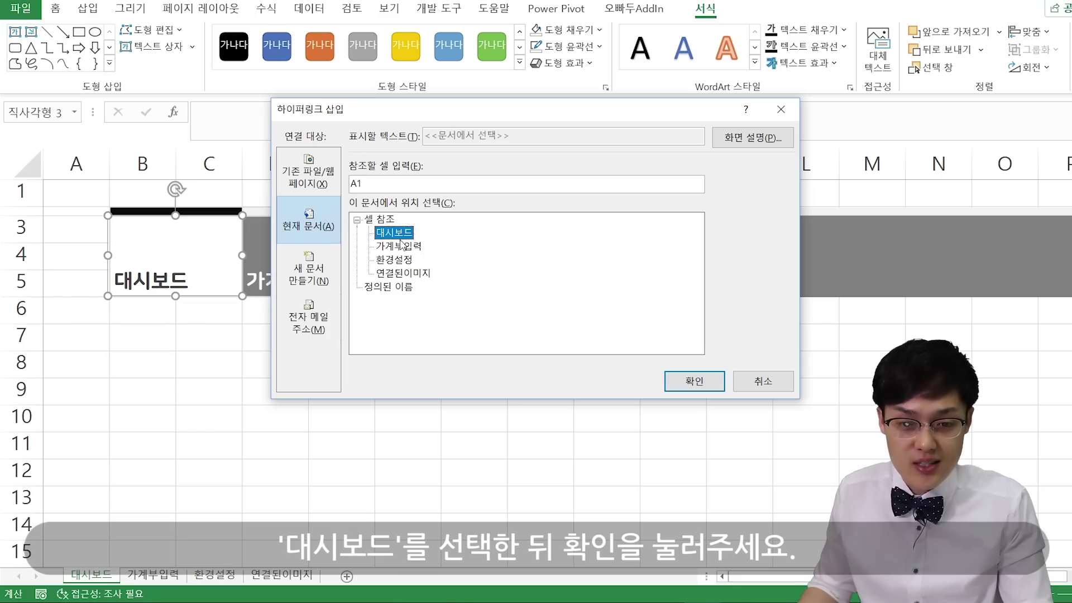
{"action": "left_click", "coordinate": [698, 385]}
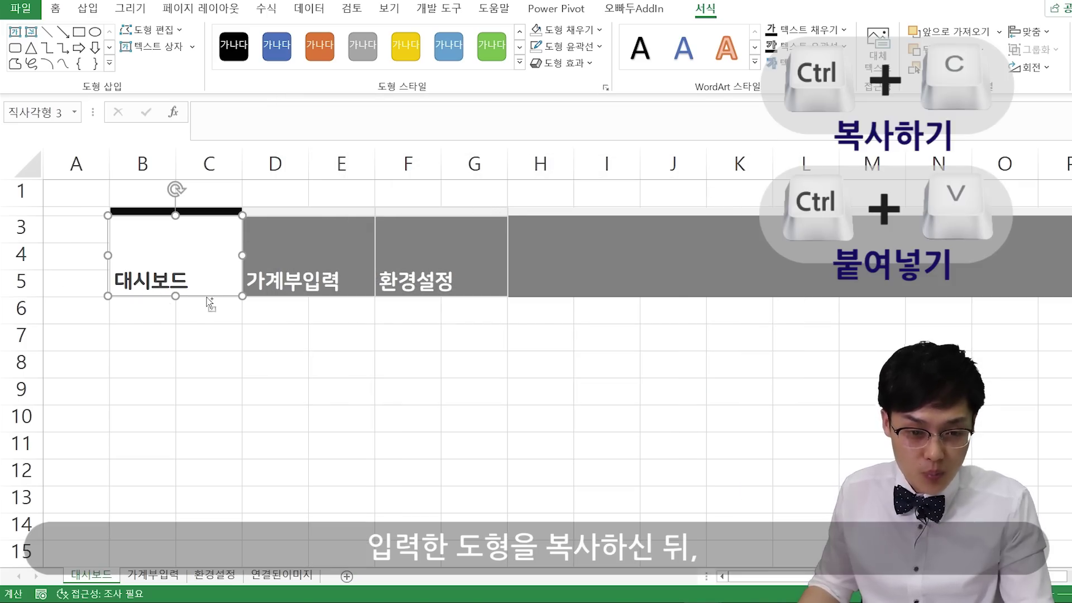
- Copy the transparent rectangle from the 대시보드 sheet and select cell B3 on the 가계부입력 sheet as the paste target
{"action": "left_click", "coordinate": [154, 372]}
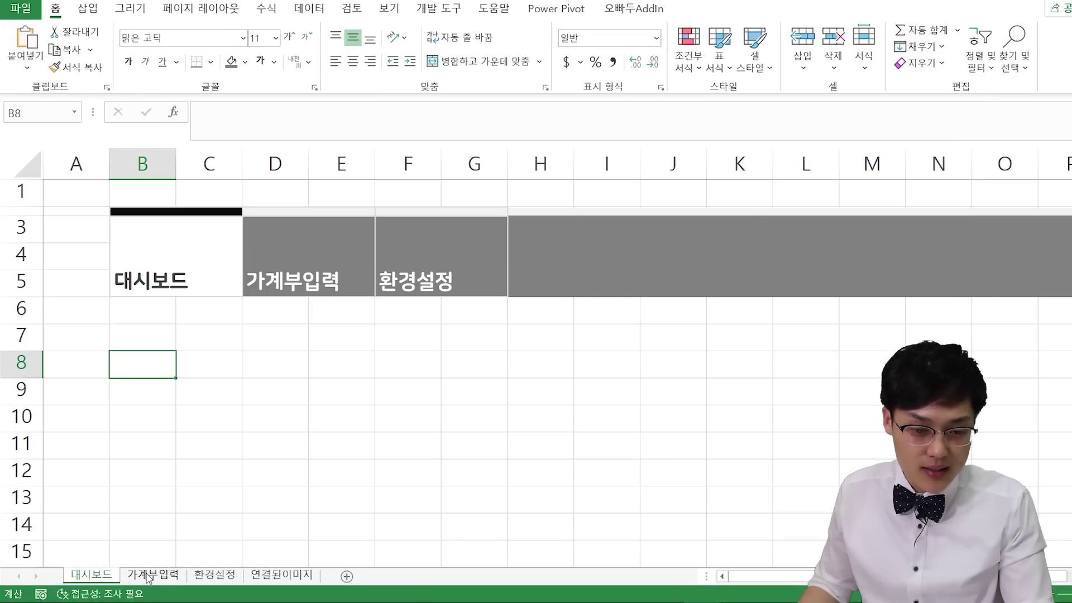
{"action": "left_click", "coordinate": [150, 574]}
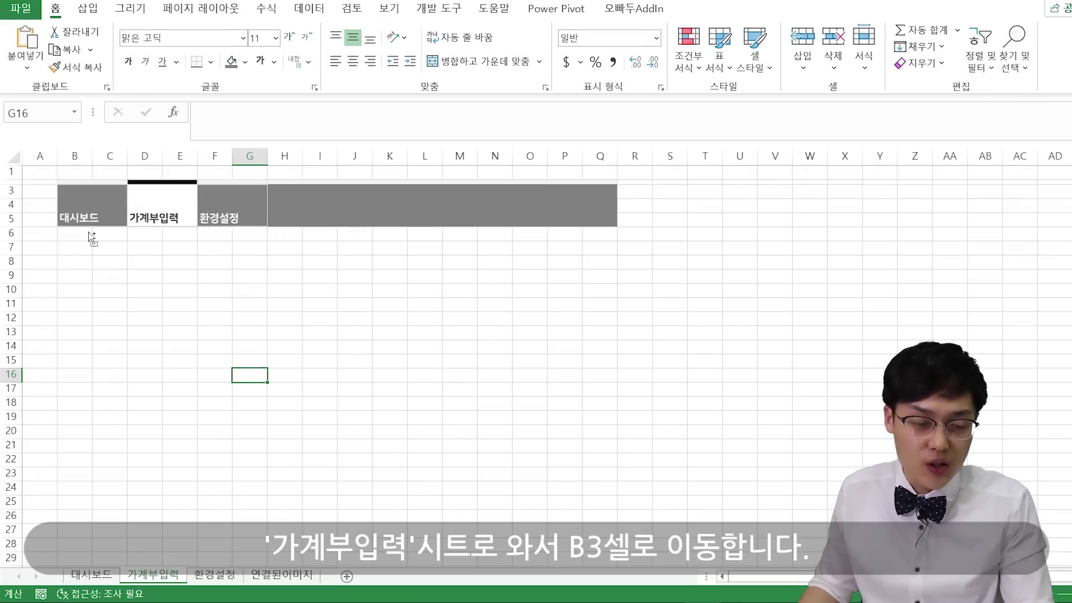
{"action": "scroll", "coordinate": [89, 237], "scroll_direction": "up", "scroll_amount": 6}
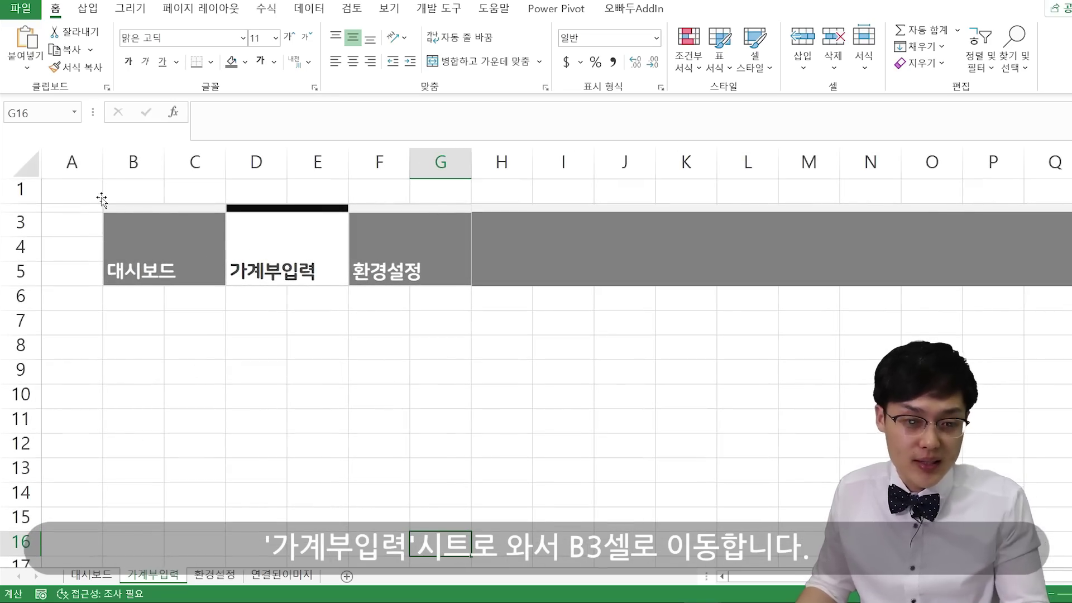
{"action": "left_click", "coordinate": [72, 224]}
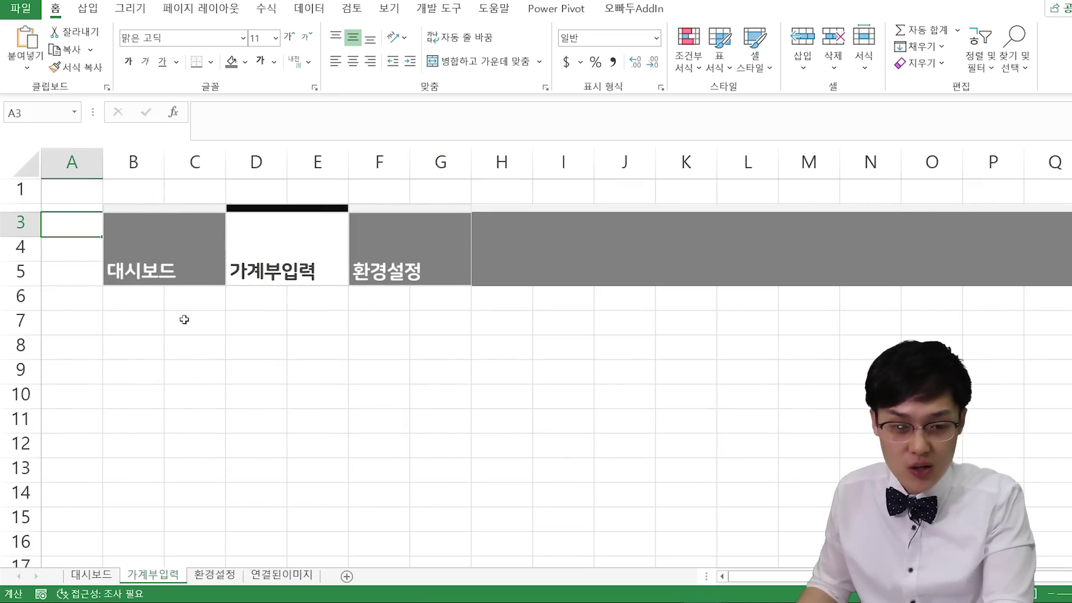
{"action": "key", "text": "Right"}
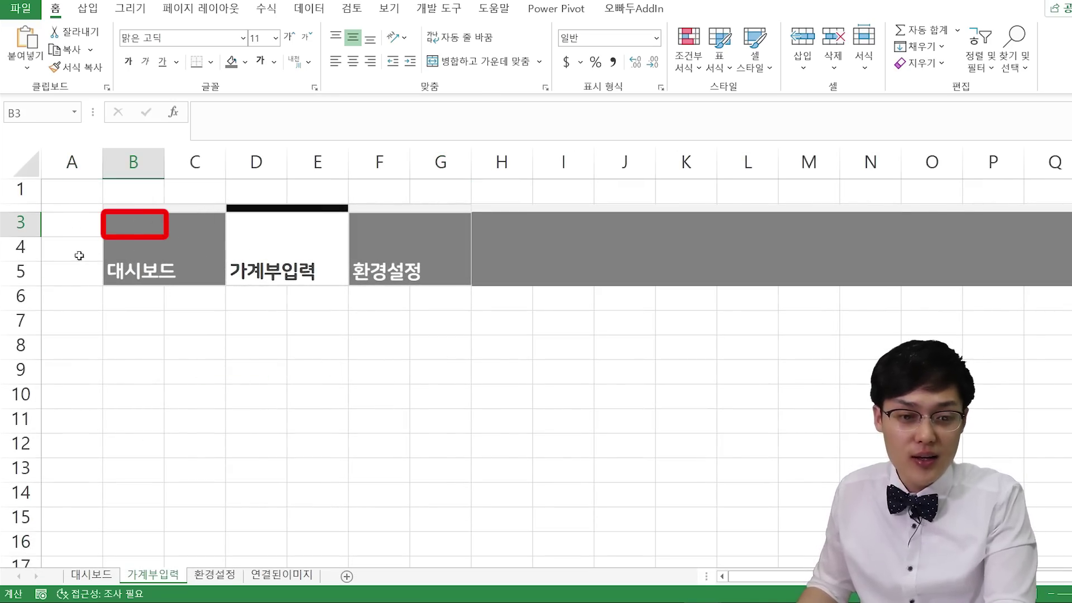
{"action": "key", "text": "Left"}
{"action": "key", "text": "Down"}
{"action": "key", "text": "Down"}
{"action": "key", "text": "Right"}
{"action": "key", "text": "Down"}
{"action": "key", "text": "Down"}
{"action": "key", "text": "Up"}
{"action": "key", "text": "Up"}
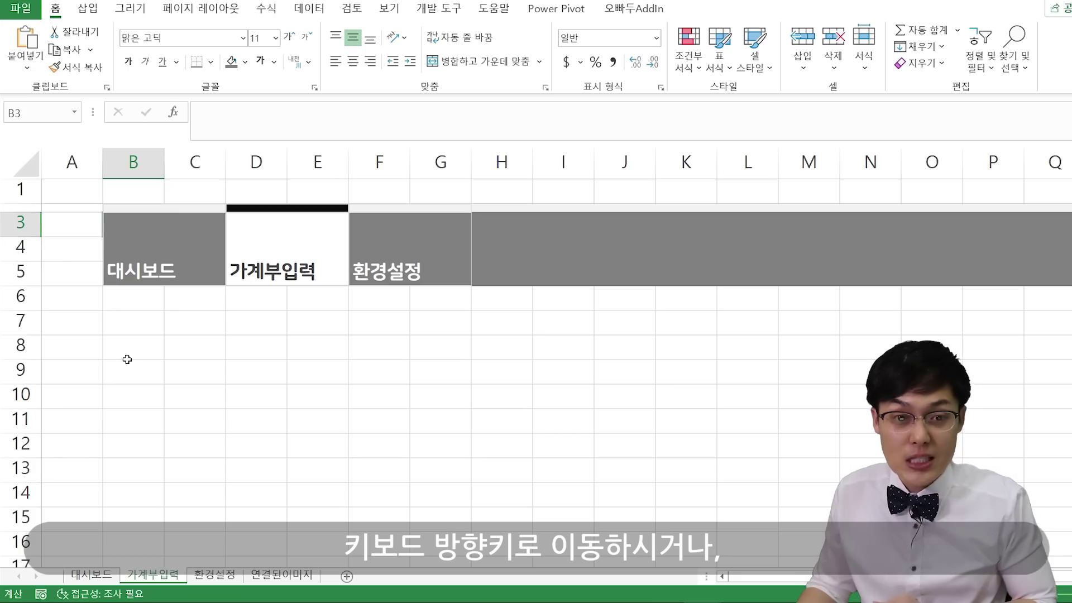
- Go to cell B3 of the 가계부입력 sheet and paste the linked rectangle over the 대시보드 button
{"action": "left_click", "coordinate": [256, 397]}
{"action": "left_click", "coordinate": [33, 110]}
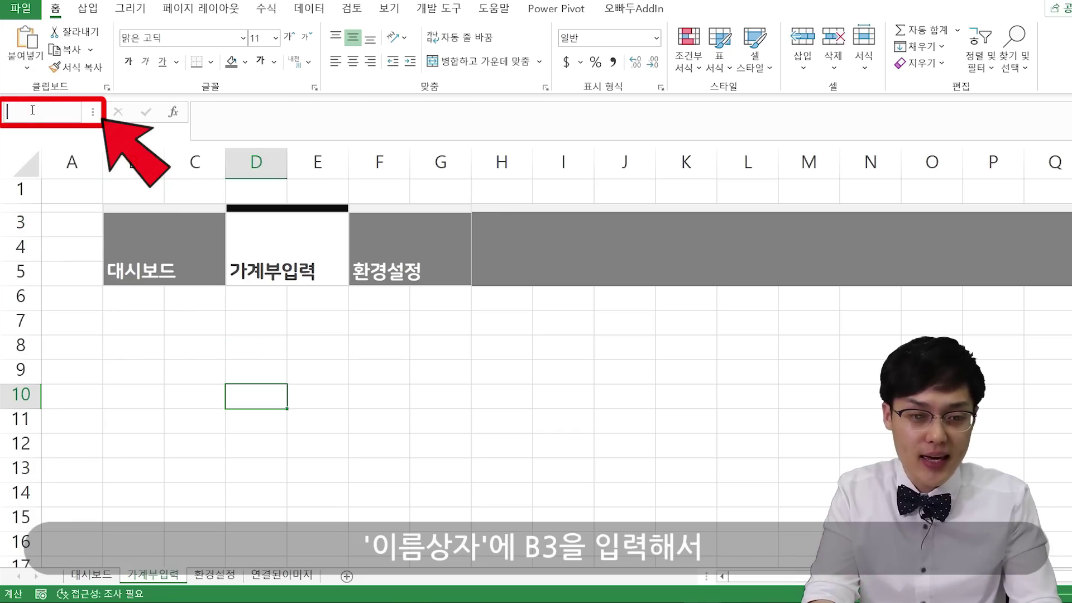
{"action": "type", "text": "B3"}
{"action": "key", "text": "Return"}
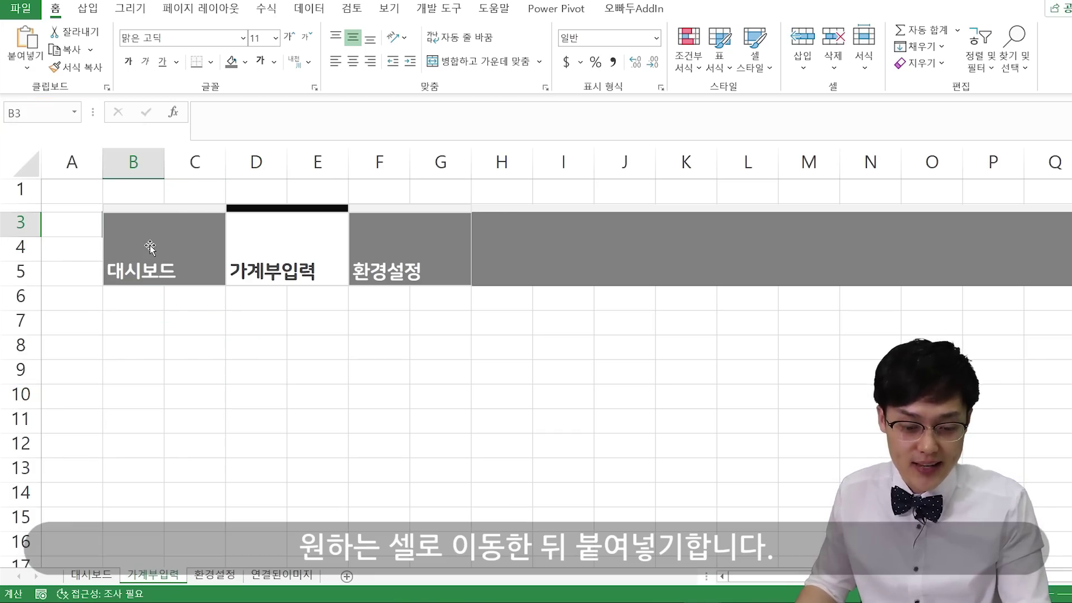
{"action": "key", "text": "ctrl+v"}
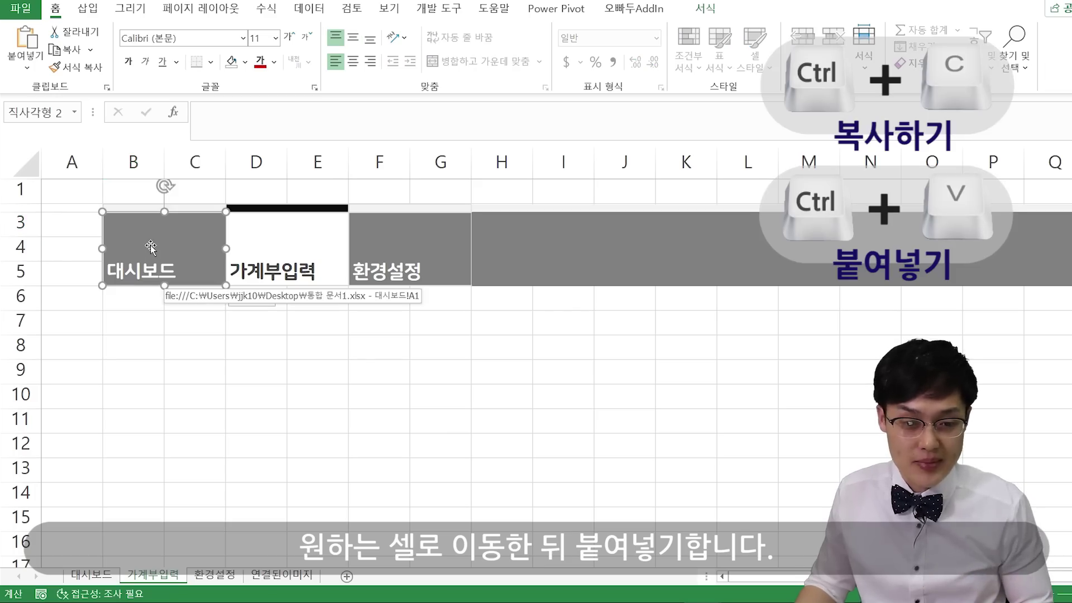
- Paste the same linked rectangle at cell B3 of the 환경설정 sheet, over its 대시보드 button
{"action": "left_click", "coordinate": [204, 575]}
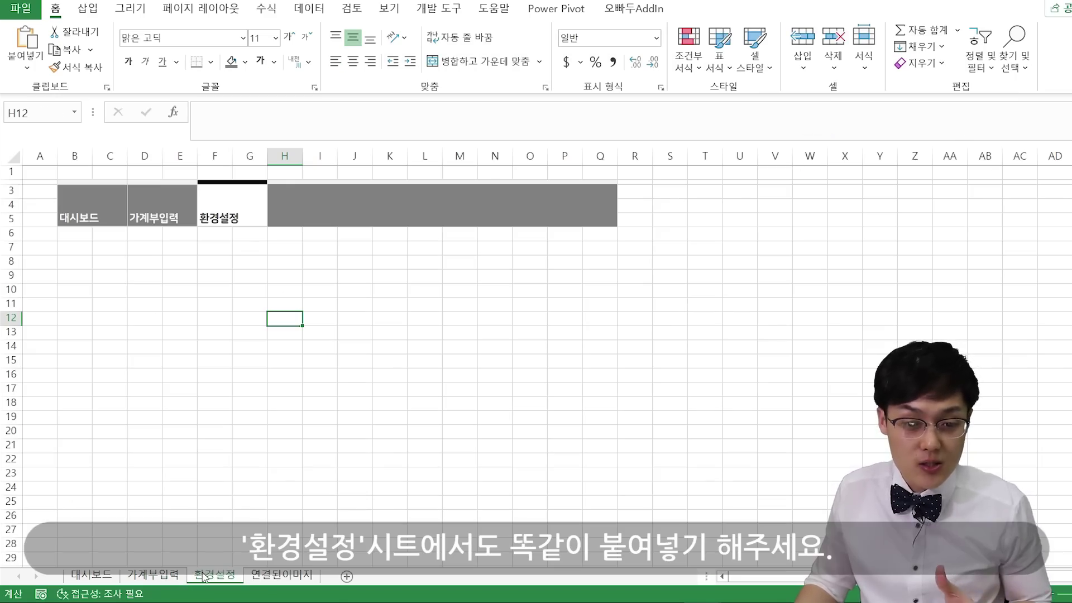
{"action": "scroll", "coordinate": [128, 263], "scroll_direction": "up", "scroll_amount": 3}
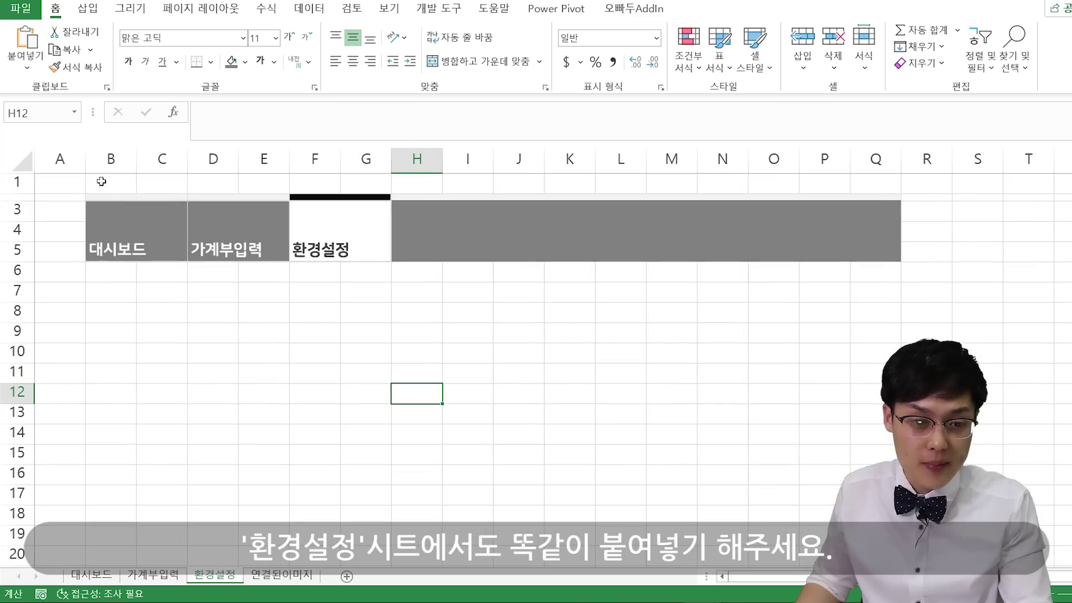
{"action": "left_click", "coordinate": [45, 113]}
{"action": "type", "text": "b3"}
{"action": "key", "text": "Return"}
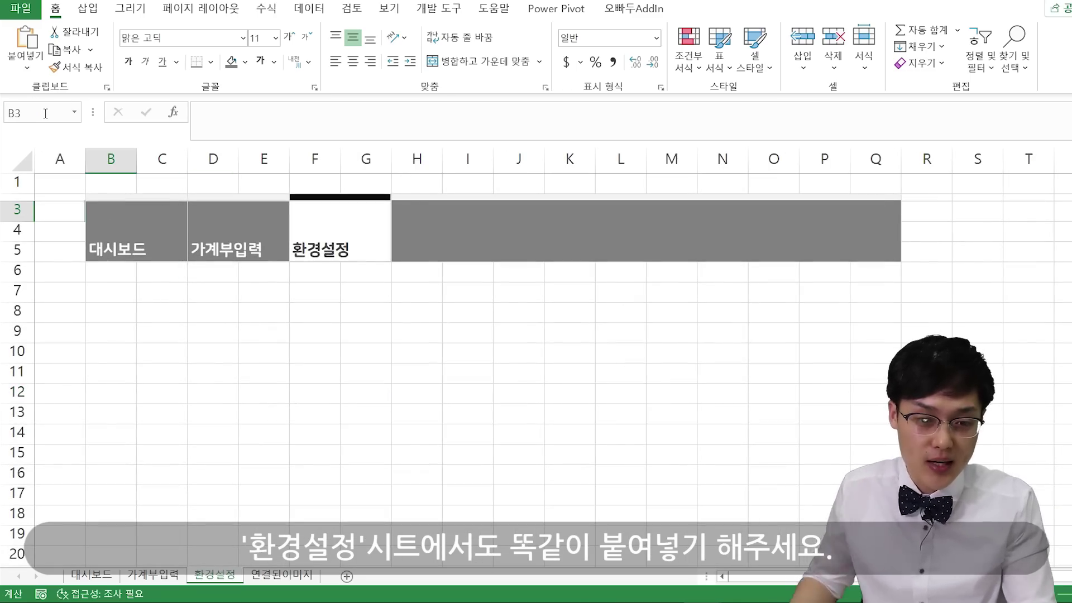
{"action": "key", "text": "ctrl+v"}
{"action": "left_click", "coordinate": [472, 371]}
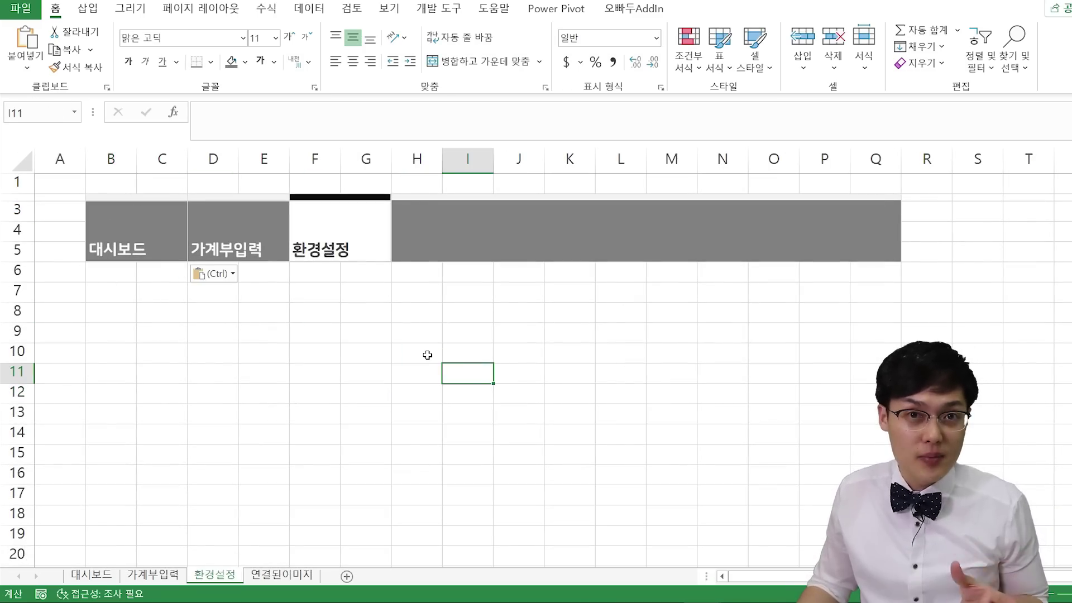
- Test the 대시보드 button links from the 환경설정 and 가계부입력 sheets
{"action": "left_click", "coordinate": [117, 292]}
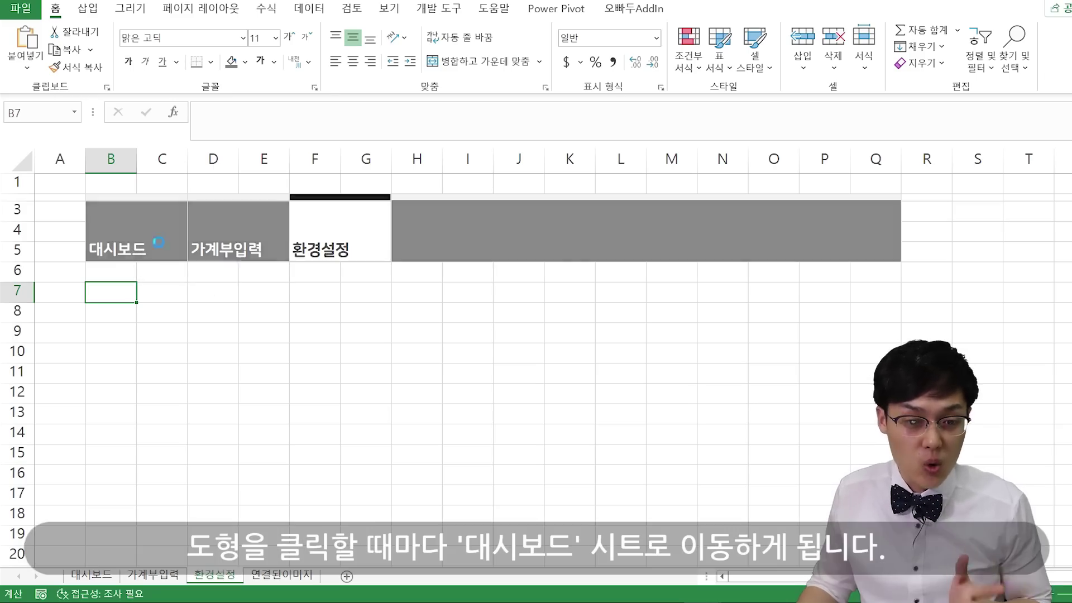
{"action": "left_click", "coordinate": [167, 260]}
{"action": "left_click", "coordinate": [168, 576]}
{"action": "scroll", "coordinate": [321, 391], "scroll_direction": "down", "scroll_amount": 3}
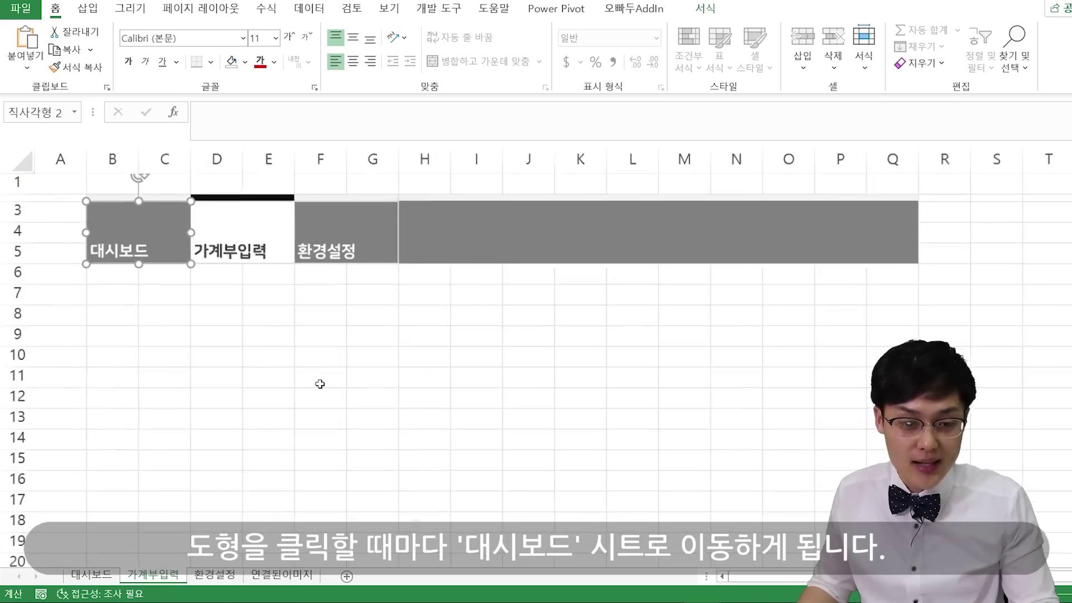
{"action": "key", "text": "Escape"}
{"action": "left_click", "coordinate": [168, 222]}
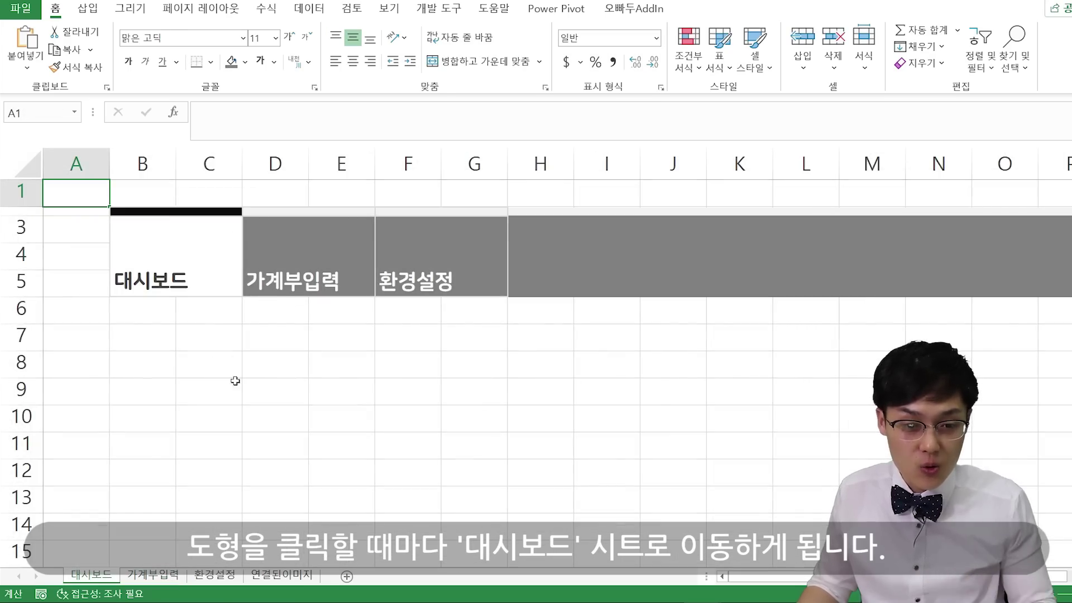
{"action": "scroll", "coordinate": [235, 381], "scroll_direction": "down", "scroll_amount": 3}
{"action": "left_click", "coordinate": [215, 393]}
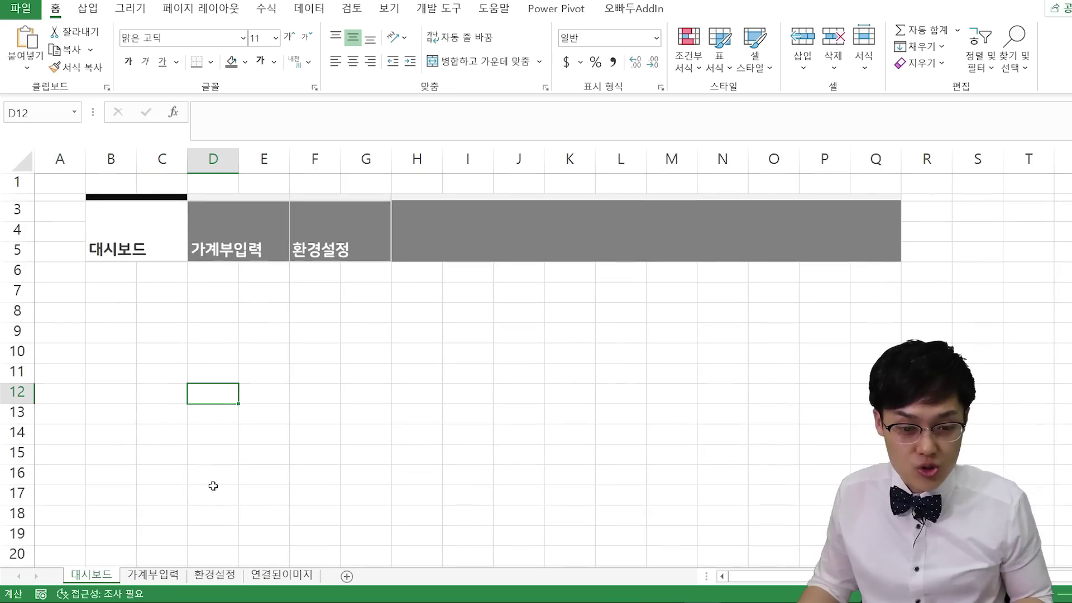
{"action": "left_click", "coordinate": [218, 578]}
{"action": "left_click", "coordinate": [162, 241]}
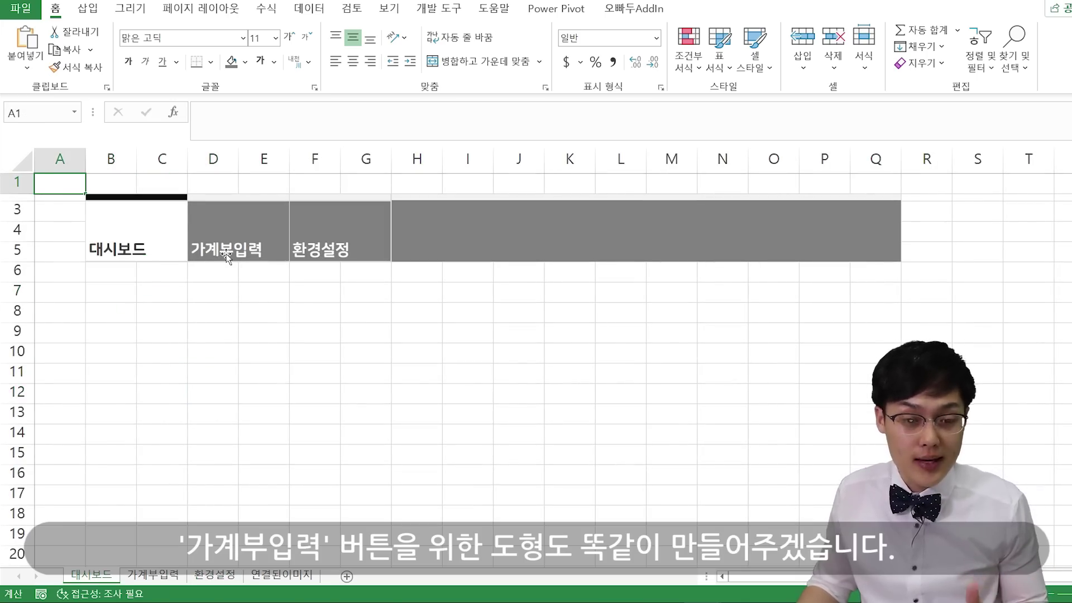
- Insert a rectangle on the 대시보드 sheet covering the 가계부입력 button of the menu bar, over D3:E5
{"action": "left_click", "coordinate": [242, 334]}
{"action": "left_click", "coordinate": [87, 8]}
{"action": "left_click", "coordinate": [186, 47]}
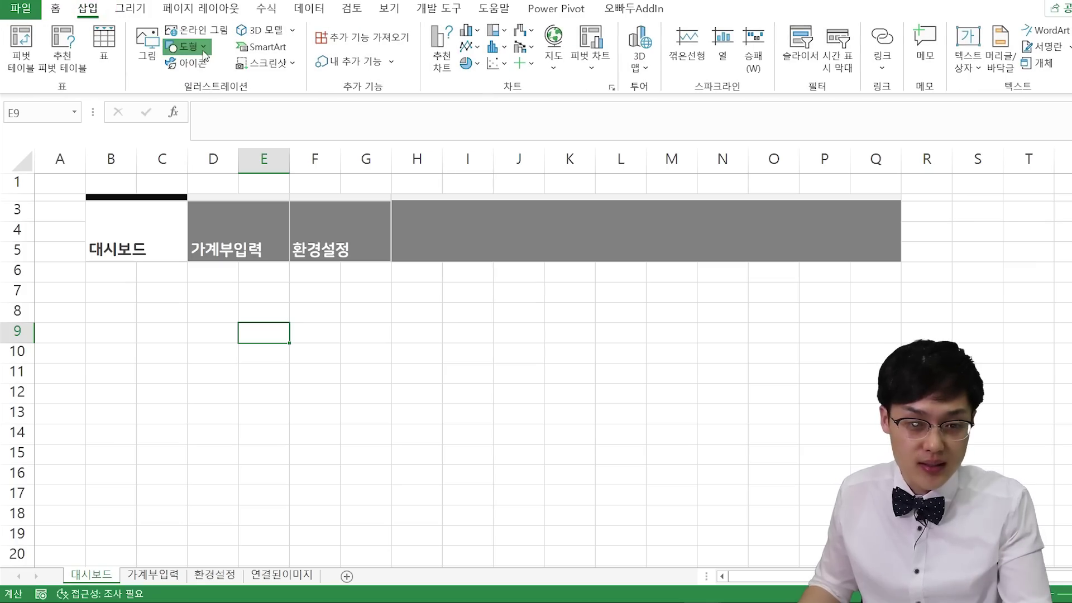
{"action": "left_click", "coordinate": [234, 85]}
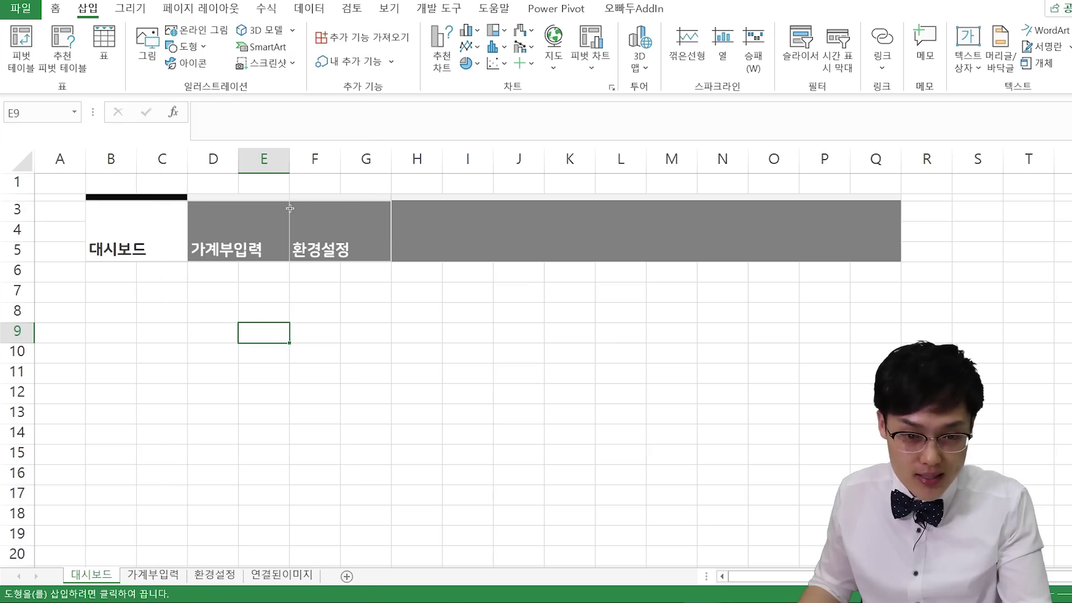
{"action": "mouse_move", "coordinate": [261, 221]}
{"action": "left_mouse_down"}
{"action": "mouse_move", "coordinate": [179, 257]}
{"action": "mouse_move", "coordinate": [188, 261]}
{"action": "left_mouse_up"}
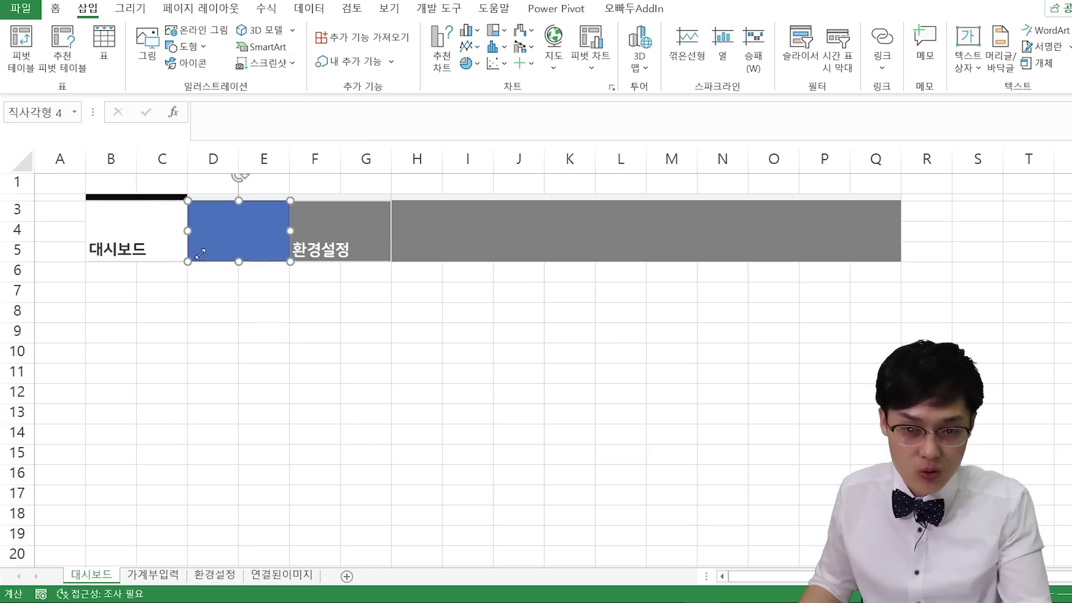
- Set the rectangle over the 가계부입력 button to no fill and no outline
{"action": "left_click", "coordinate": [600, 29]}
{"action": "left_click", "coordinate": [559, 144]}
{"action": "left_click", "coordinate": [577, 47]}
{"action": "left_click", "coordinate": [572, 226]}
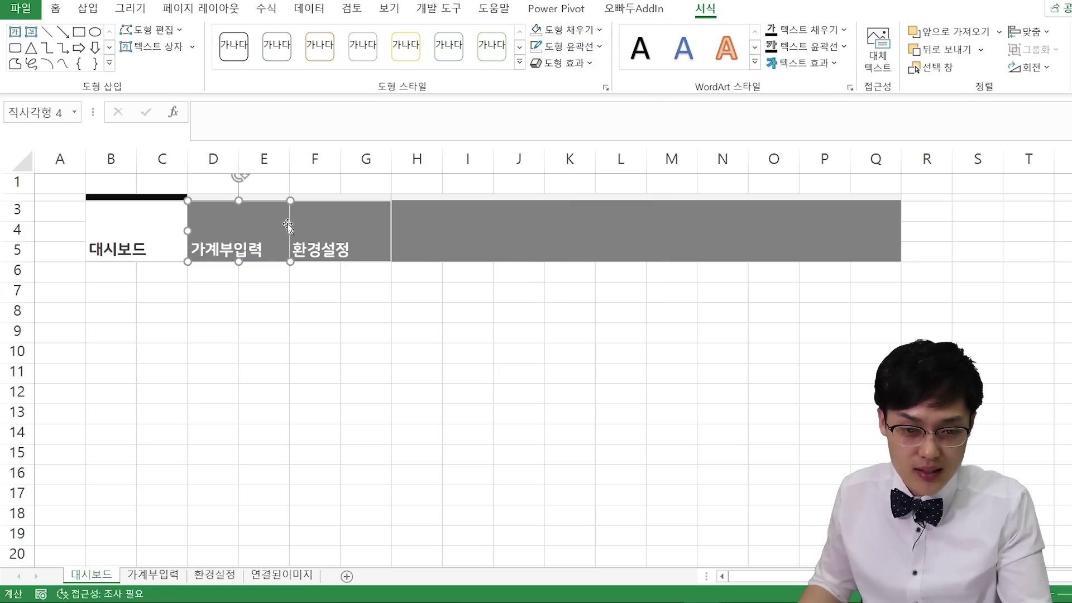
- Add a hyperlink to the transparent rectangle pointing to cell A1 of the 가계부입력 sheet in the current document
{"action": "right_click", "coordinate": [288, 225]}
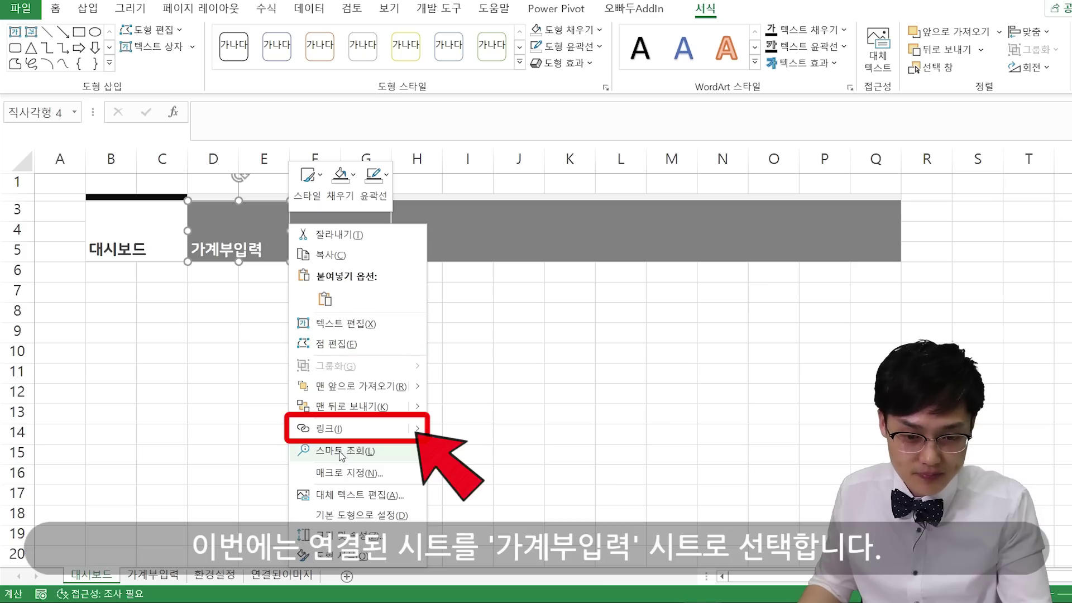
{"action": "left_click", "coordinate": [342, 433]}
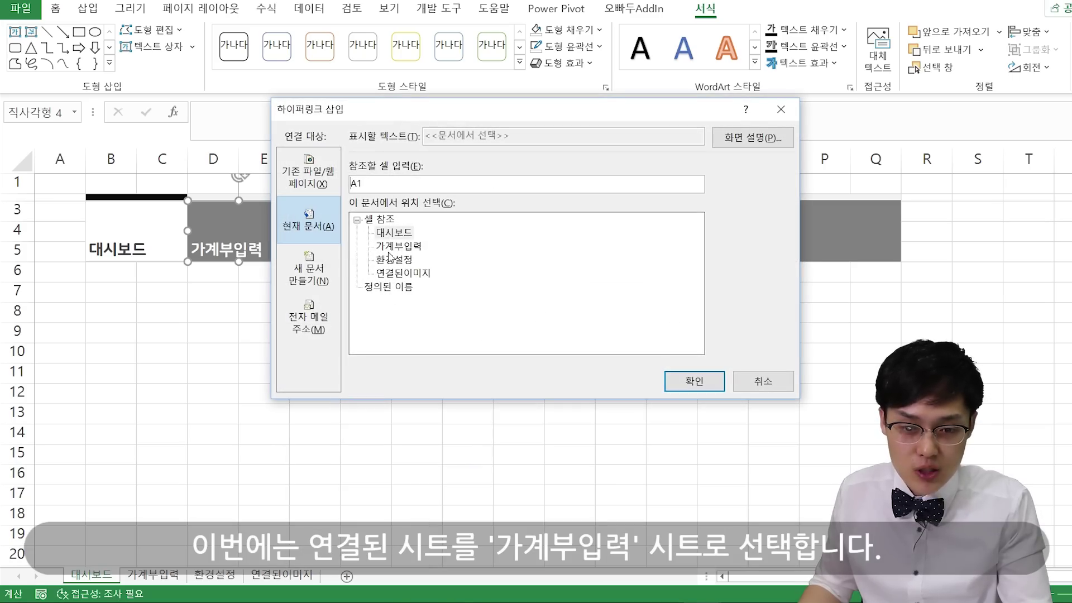
{"action": "left_click", "coordinate": [398, 246]}
{"action": "left_click", "coordinate": [694, 381]}
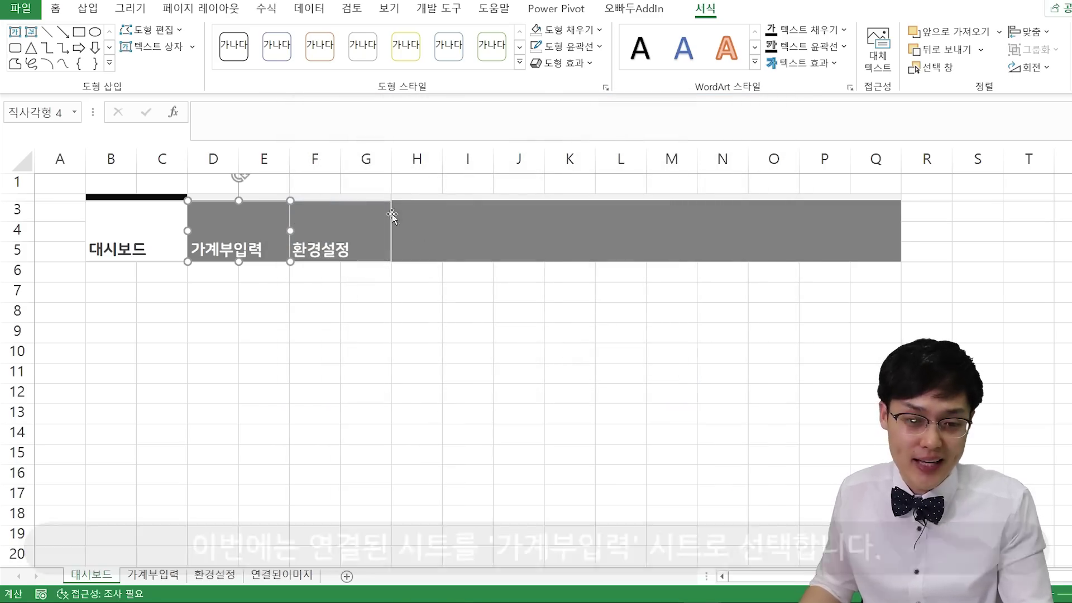
- Copy the 가계부입력 link rectangle to cell D3 of the 가계부입력 sheet
{"action": "left_click", "coordinate": [166, 580]}
{"action": "left_click", "coordinate": [184, 173]}
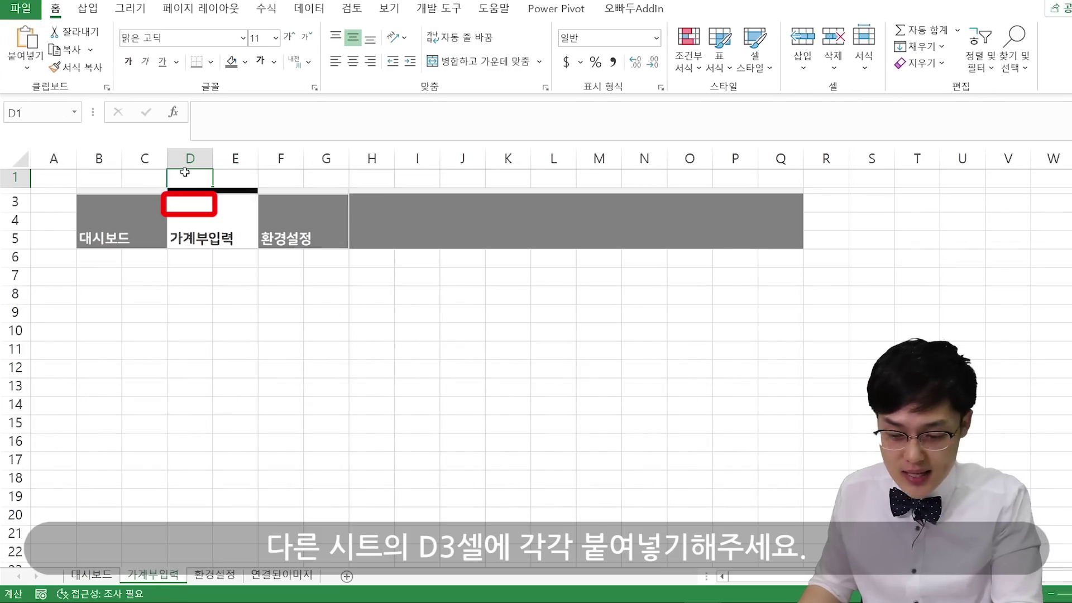
{"action": "key", "text": "Down"}
{"action": "key", "text": "ctrl+v"}
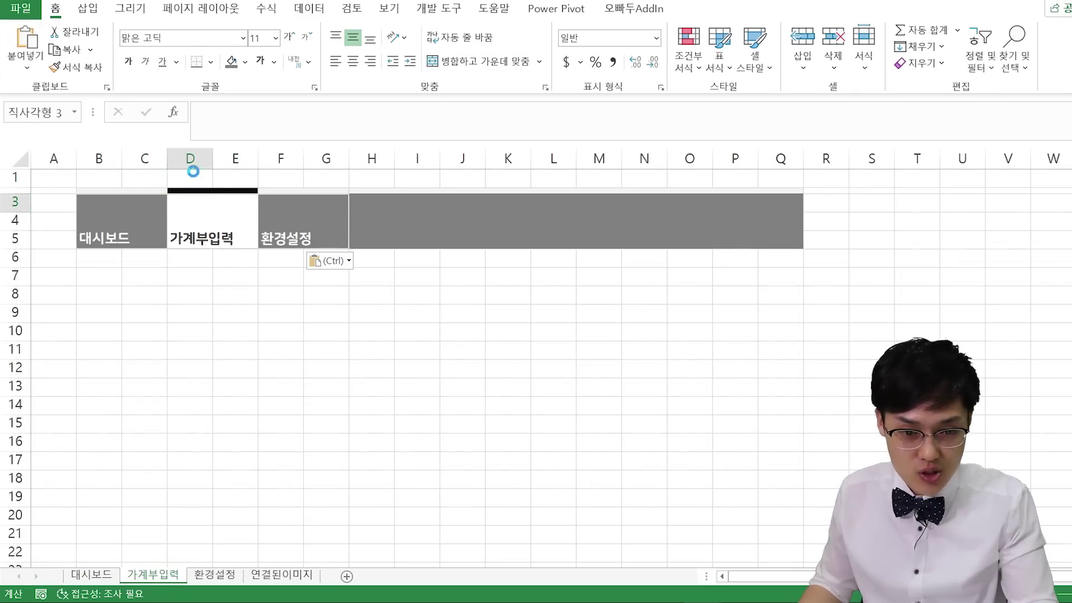
- Paste the 가계부입력 link rectangle at cell D3 of the 환경설정 sheet
{"action": "left_click", "coordinate": [226, 581]}
{"action": "left_click", "coordinate": [220, 181]}
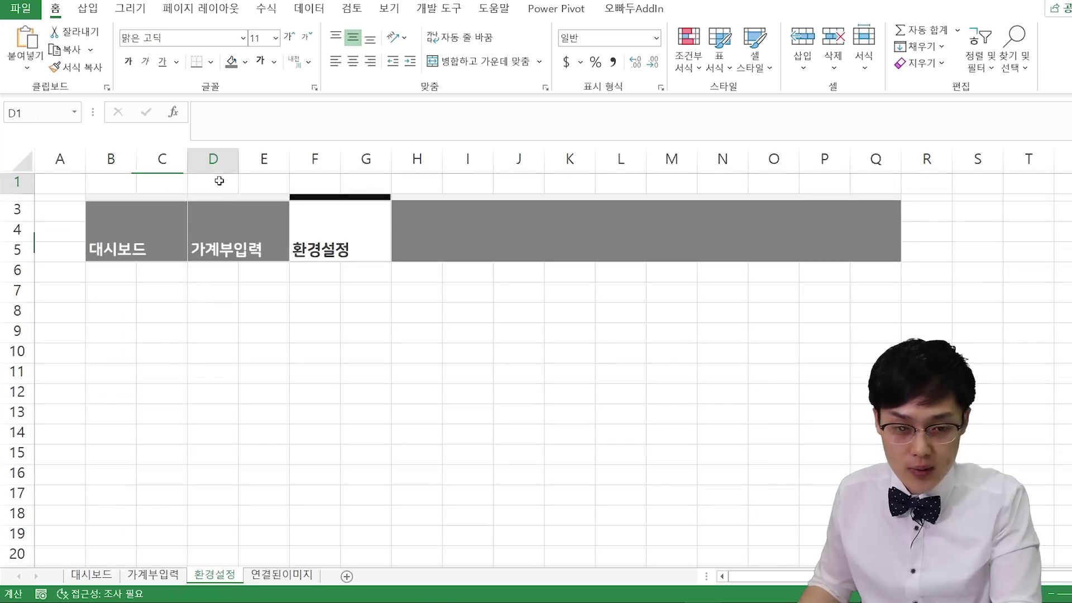
{"action": "key", "text": "Down"}
{"action": "key", "text": "ctrl+v"}
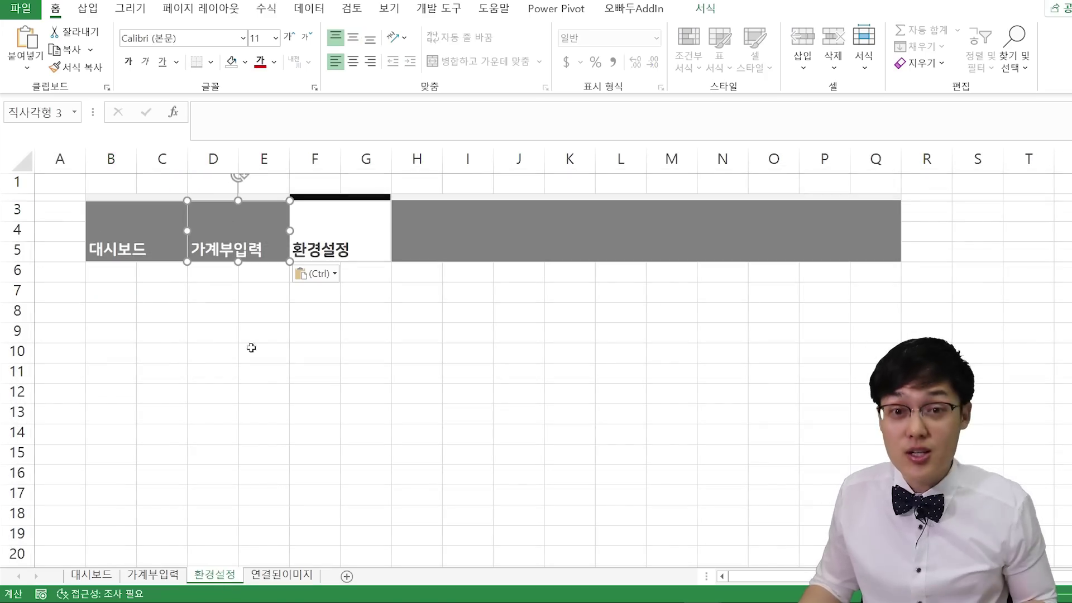
{"action": "left_click", "coordinate": [262, 391]}
- Insert a transparent rectangle on the 환경설정 sheet covering the 환경설정 button of the menu bar, over F3:G5
{"action": "left_click", "coordinate": [314, 219]}
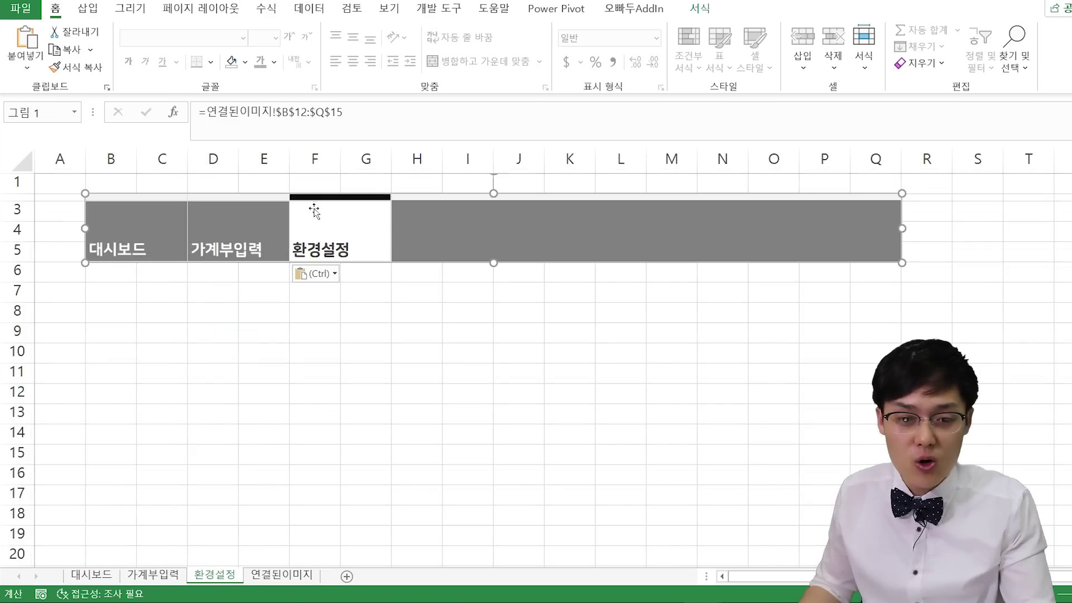
{"action": "left_click", "coordinate": [397, 369]}
{"action": "left_click", "coordinate": [96, 8]}
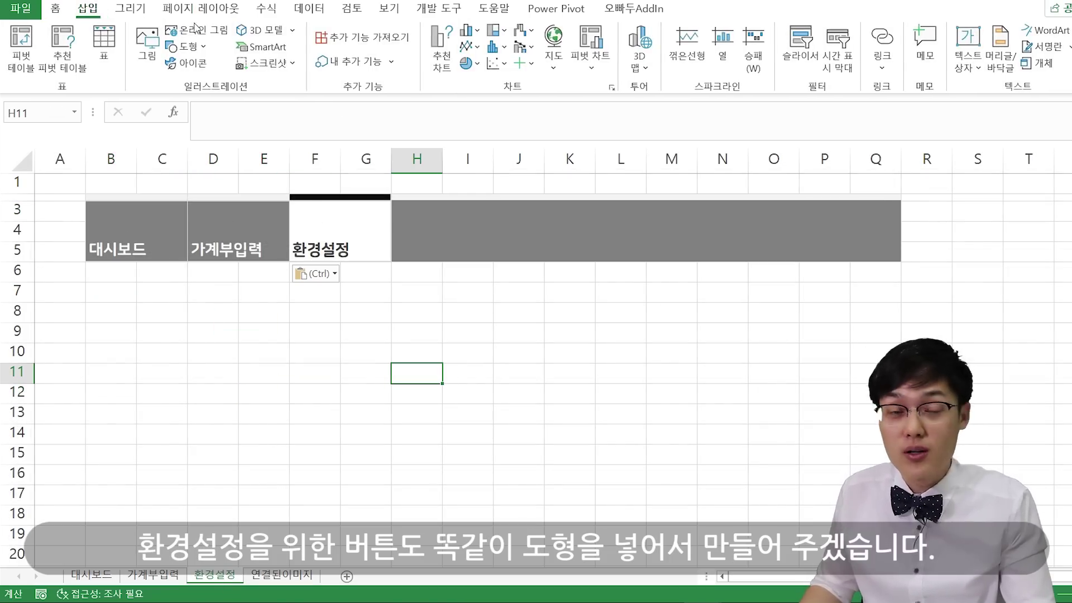
{"action": "left_click", "coordinate": [190, 47]}
{"action": "left_click", "coordinate": [171, 71]}
{"action": "mouse_move", "coordinate": [391, 199]}
{"action": "left_mouse_down"}
{"action": "mouse_move", "coordinate": [292, 247]}
{"action": "mouse_move", "coordinate": [290, 261]}
{"action": "left_mouse_up"}
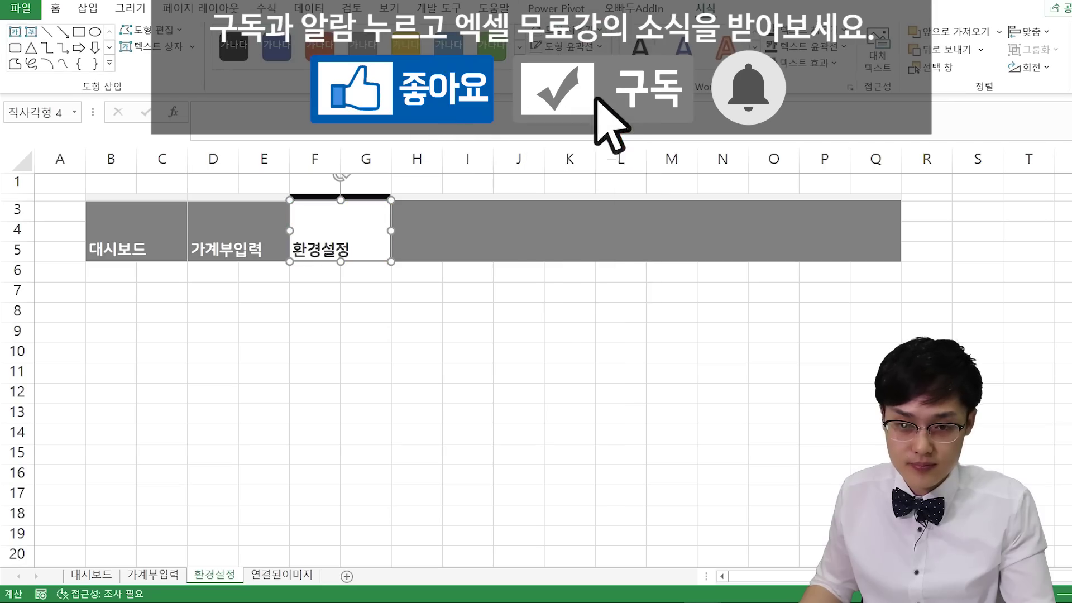
- Add a hyperlink to the rectangle over the 환경설정 button pointing to the 환경설정 sheet in the current document
{"action": "right_click", "coordinate": [391, 220]}
{"action": "left_click", "coordinate": [430, 423]}
{"action": "left_click", "coordinate": [402, 258]}
{"action": "left_click", "coordinate": [688, 376]}
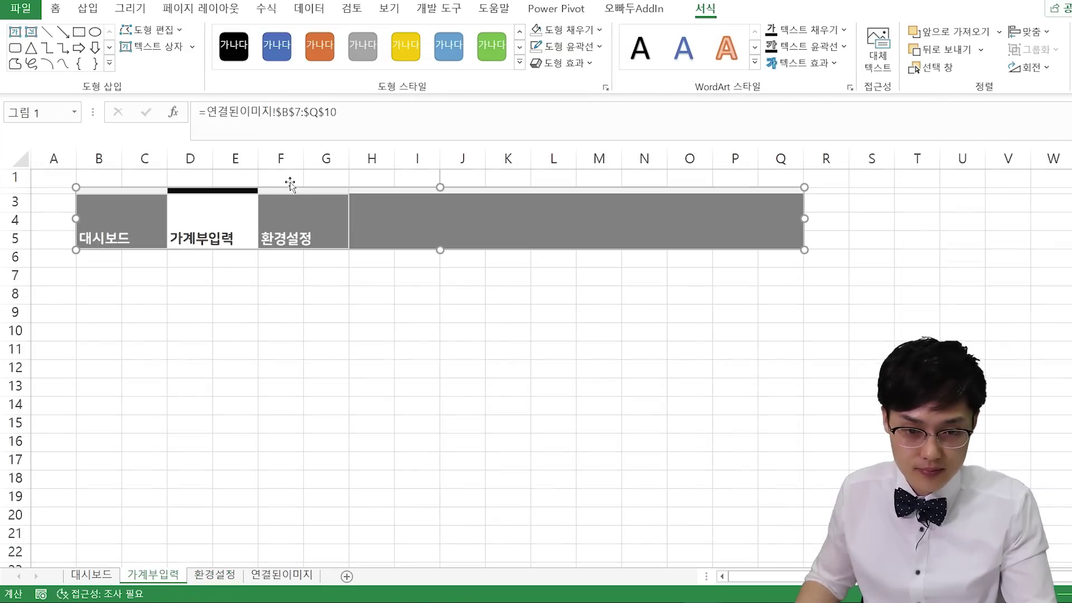
- Paste the 환경설정 link rectangle over the 환경설정 button on the 가계부입력 and 대시보드 sheets
{"action": "key", "text": "ctrl+v"}
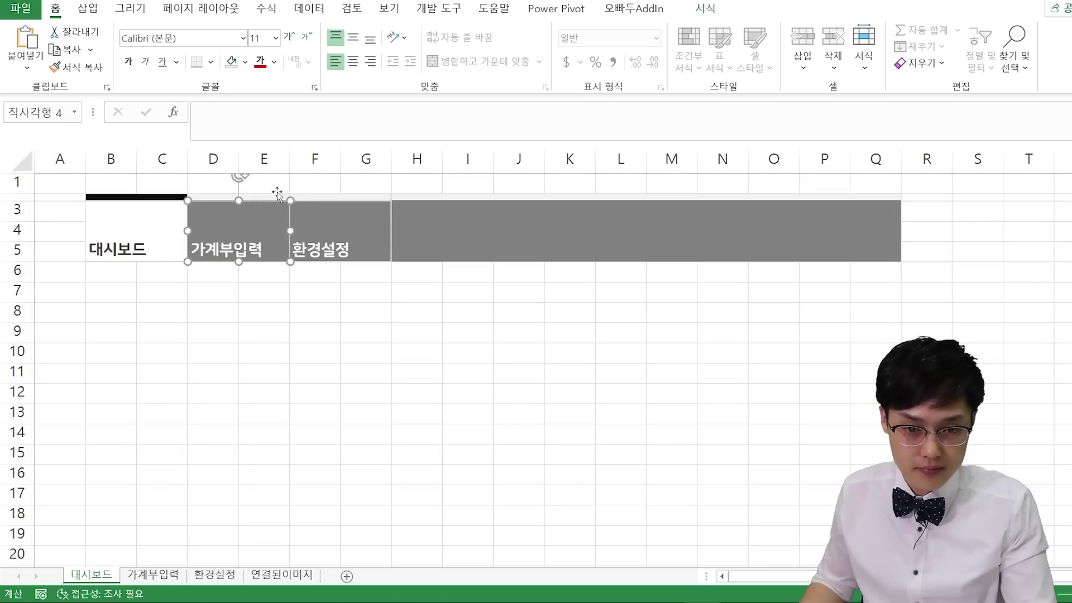
{"action": "key", "text": "Escape"}
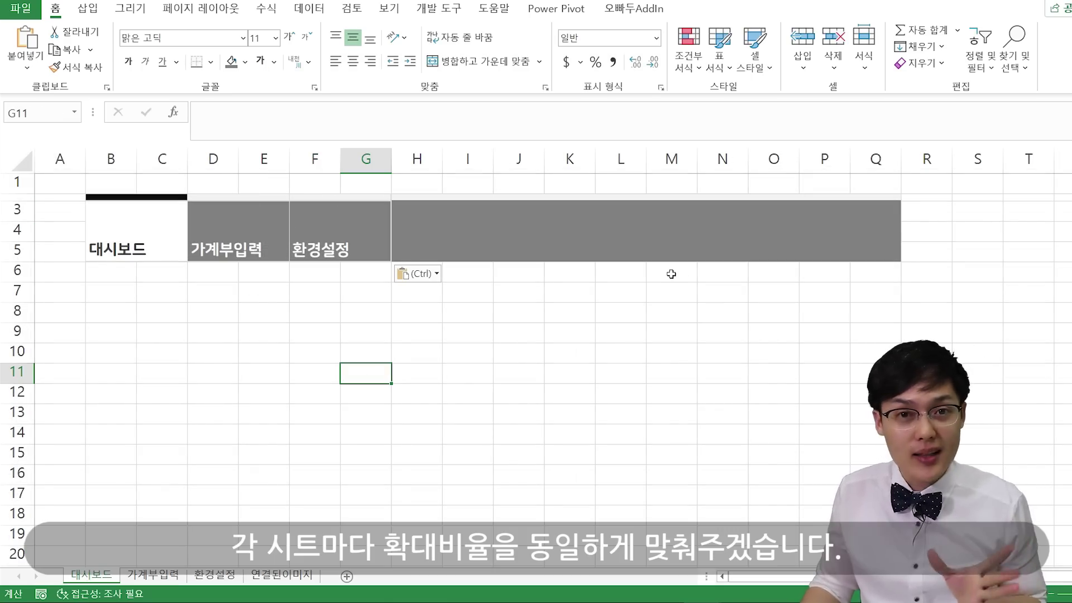
- Set the zoom level of the 대시보드, 가계부입력 and 환경설정 sheets uniformly to 100%
{"action": "left_click", "coordinate": [193, 578]}
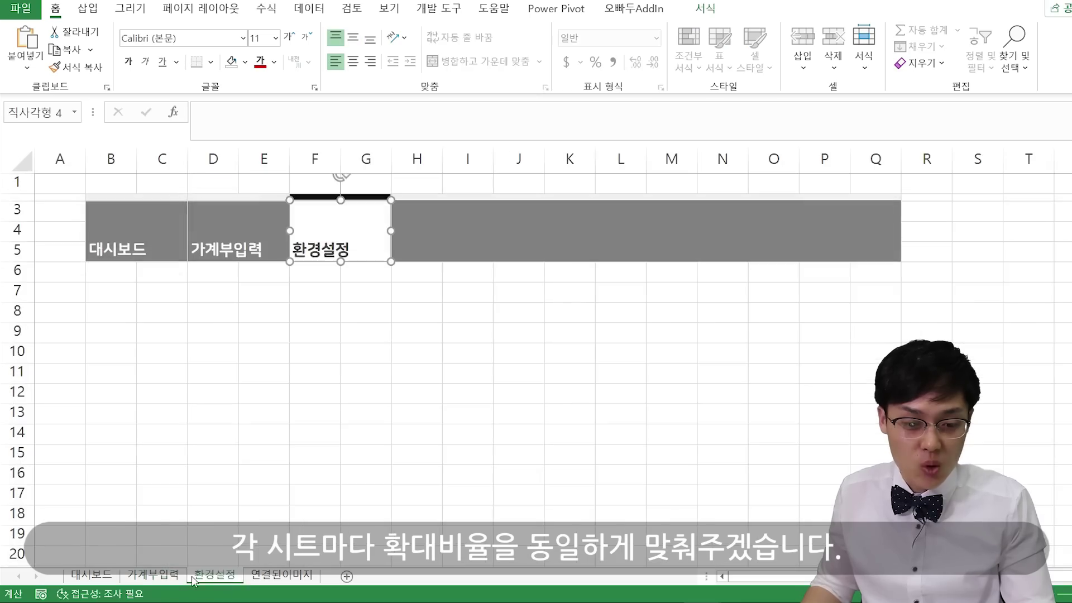
{"action": "left_click", "coordinate": [86, 576]}
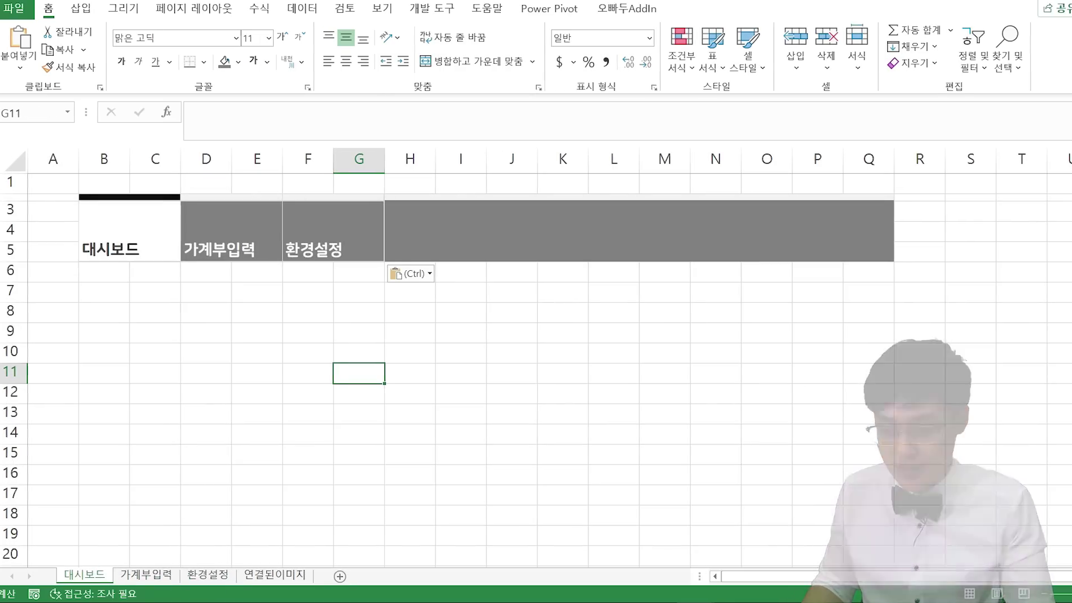
{"action": "left_click", "coordinate": [1037, 596]}
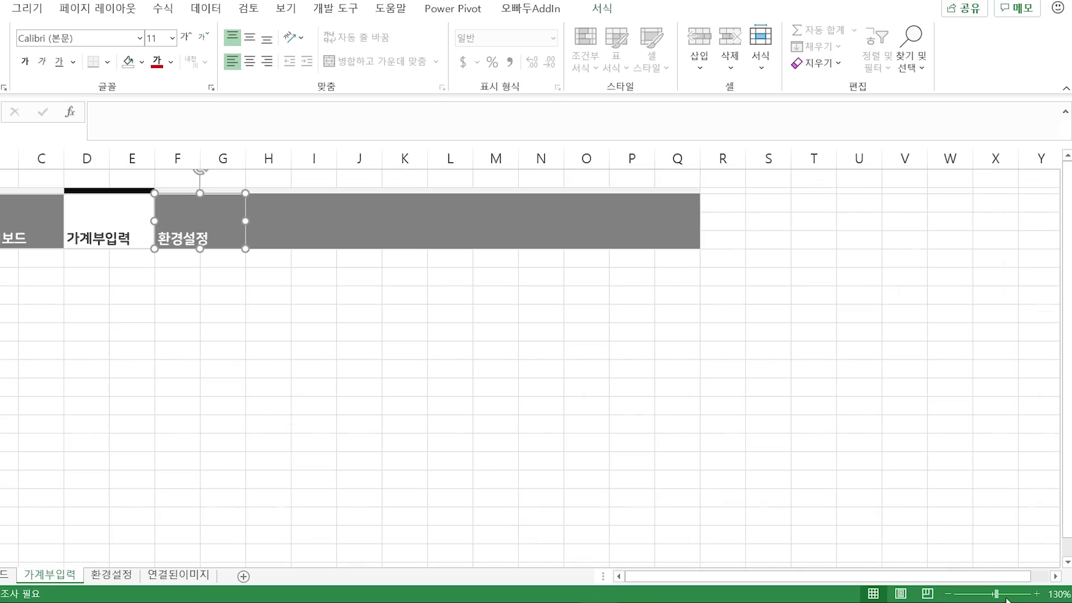
{"action": "left_click_drag", "start_coordinate": [997, 594], "coordinate": [993, 594]}
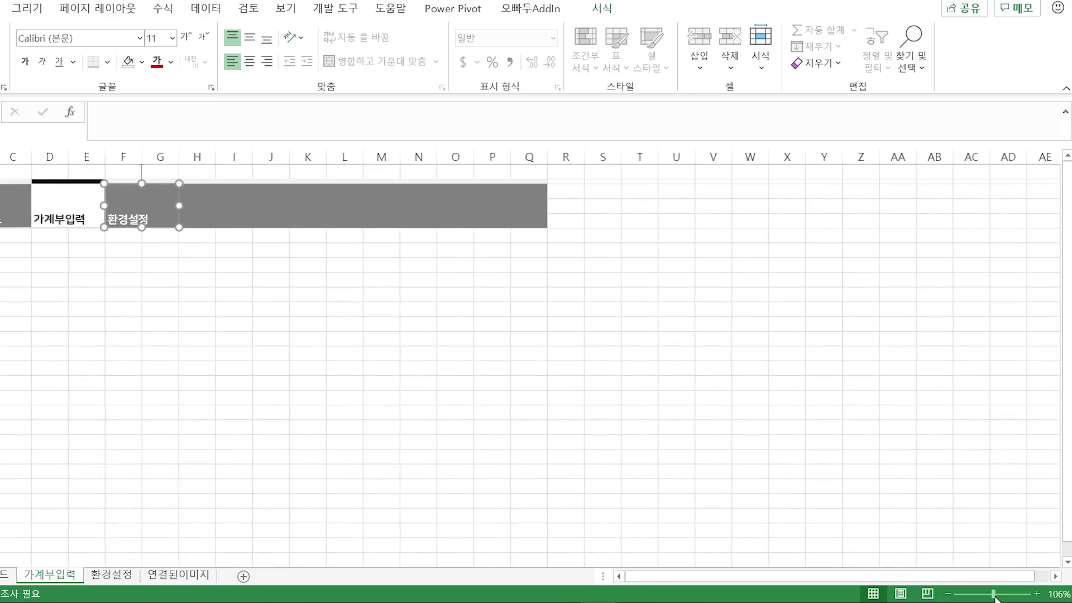
{"action": "left_click", "coordinate": [1057, 594]}
{"action": "left_click", "coordinate": [398, 215]}
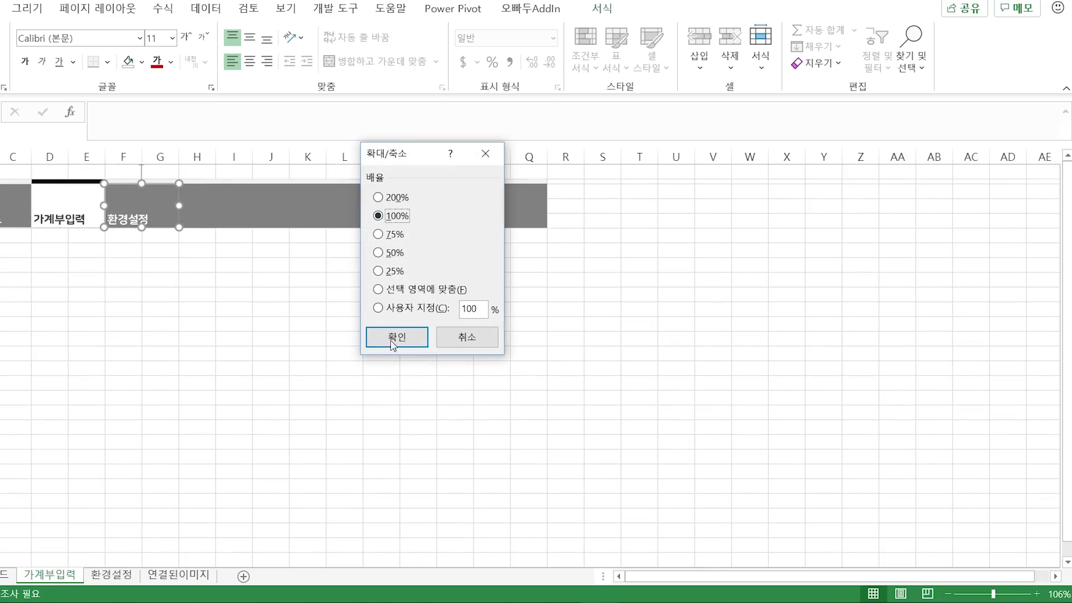
{"action": "left_click", "coordinate": [396, 337]}
{"action": "left_click", "coordinate": [109, 578]}
{"action": "scroll", "coordinate": [591, 488], "scroll_direction": "up", "scroll_amount": 4}
{"action": "scroll", "coordinate": [591, 488], "scroll_direction": "down", "scroll_amount": 4}
{"action": "left_click", "coordinate": [552, 458]}
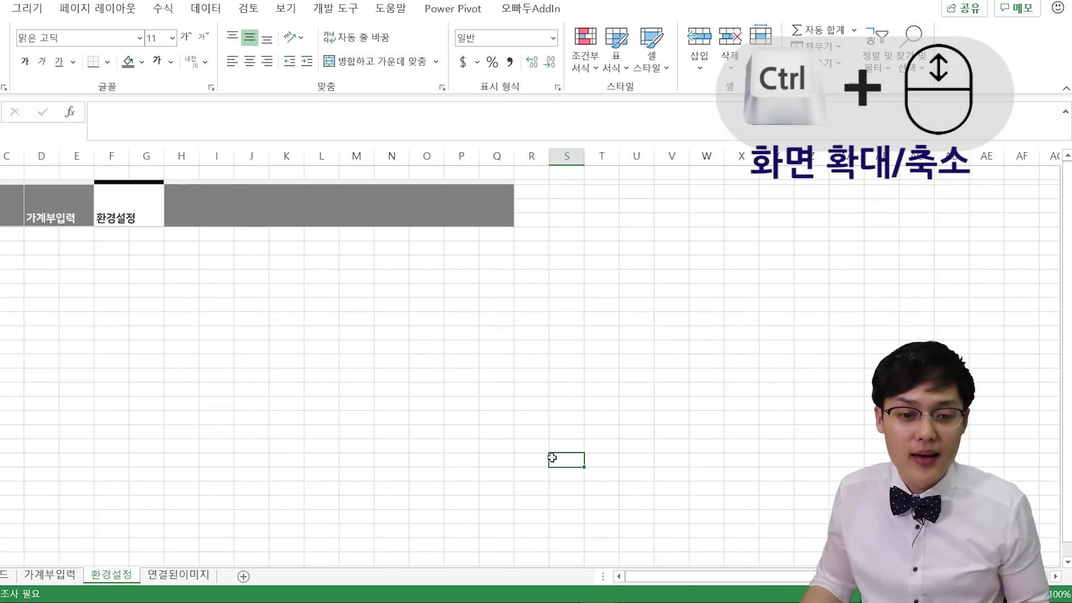
- Test the 대시보드, 가계부입력 and 환경설정 links of the menu bar by moving repeatedly between the three sheets
{"action": "left_click", "coordinate": [11, 210]}
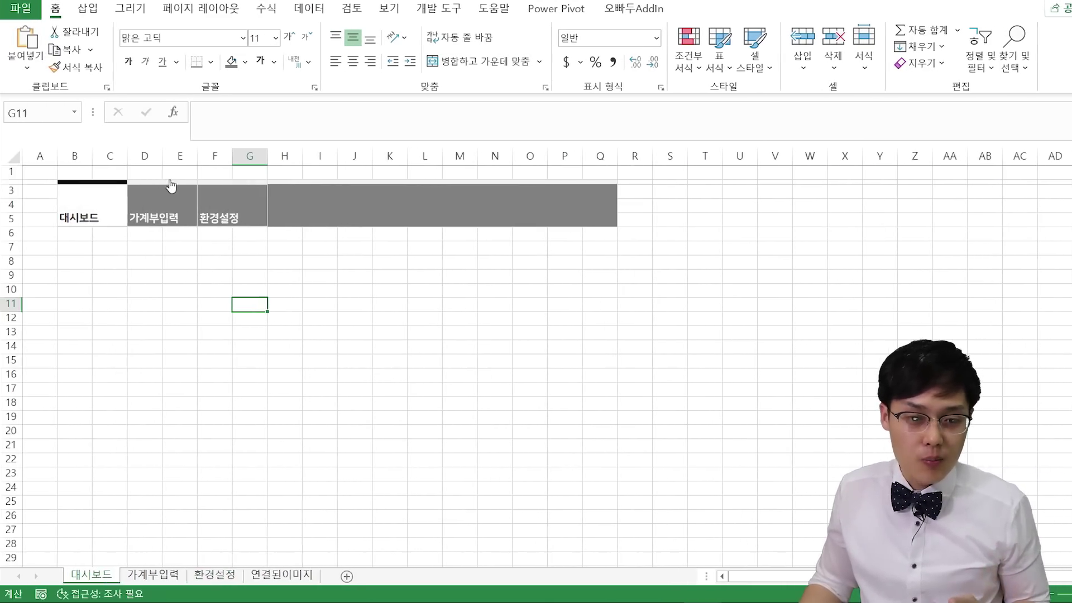
{"action": "left_click", "coordinate": [69, 193]}
{"action": "left_click", "coordinate": [226, 215]}
{"action": "left_click", "coordinate": [173, 216]}
{"action": "left_click", "coordinate": [89, 214]}
{"action": "left_click", "coordinate": [182, 213]}
{"action": "left_click", "coordinate": [224, 212]}
{"action": "left_click", "coordinate": [156, 215]}
{"action": "left_click", "coordinate": [93, 207]}
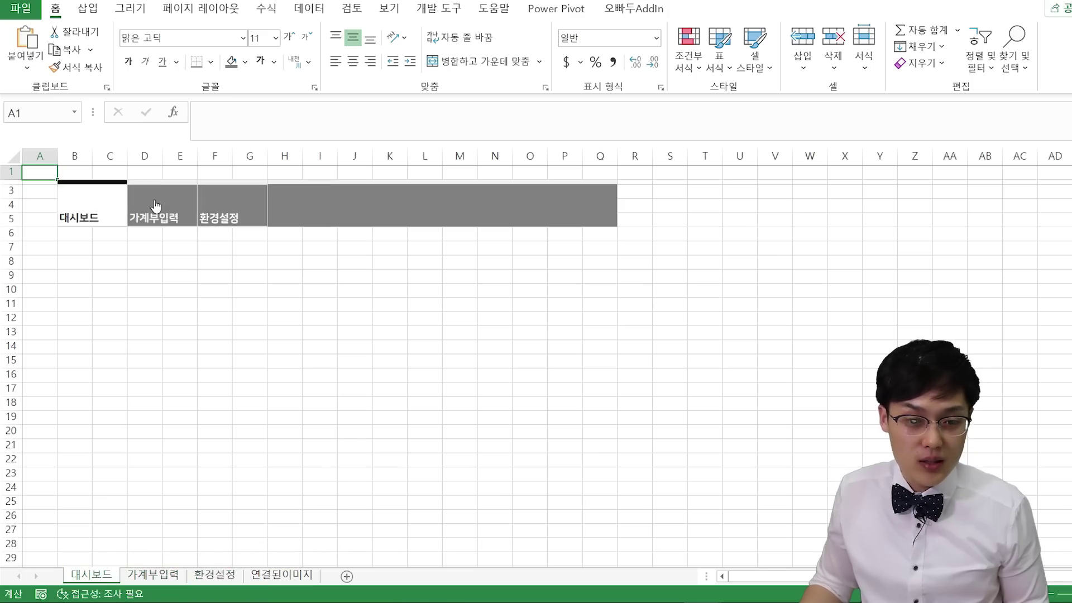
{"action": "left_click", "coordinate": [149, 204]}
{"action": "left_click", "coordinate": [227, 208]}
- Fill rows 1 to 5 of the 환경설정 sheet with the lightest gray theme color
{"action": "left_click", "coordinate": [250, 304]}
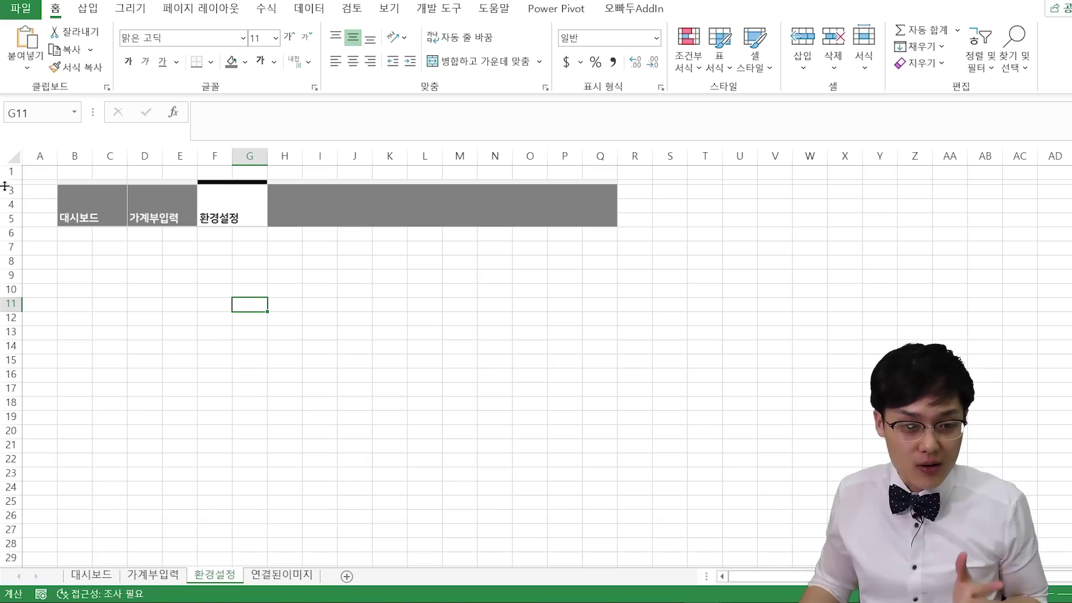
{"action": "left_click_drag", "start_coordinate": [9, 174], "coordinate": [11, 219]}
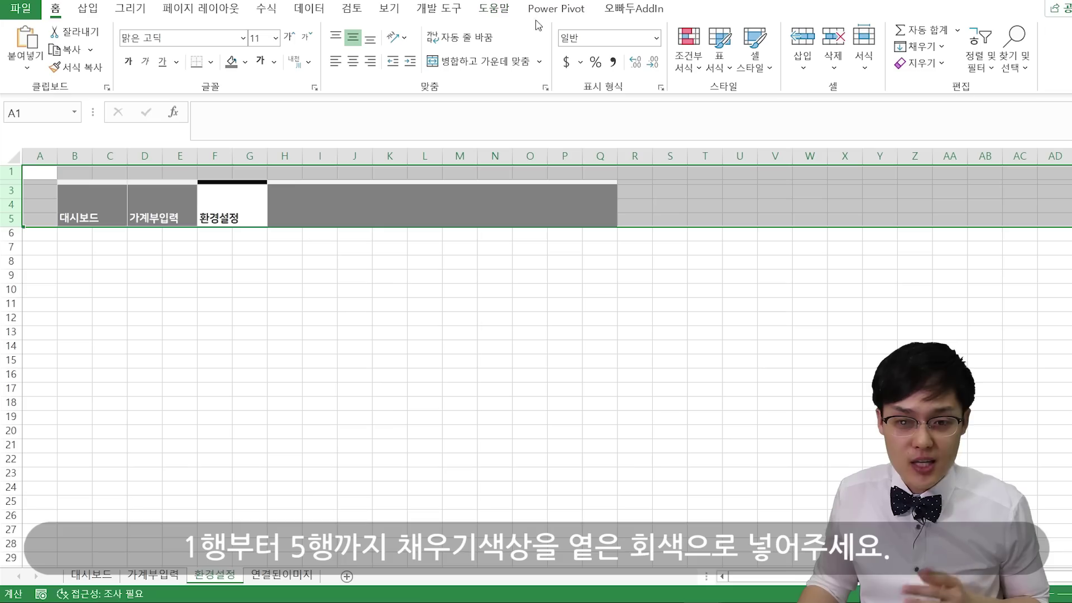
{"action": "left_click", "coordinate": [245, 61]}
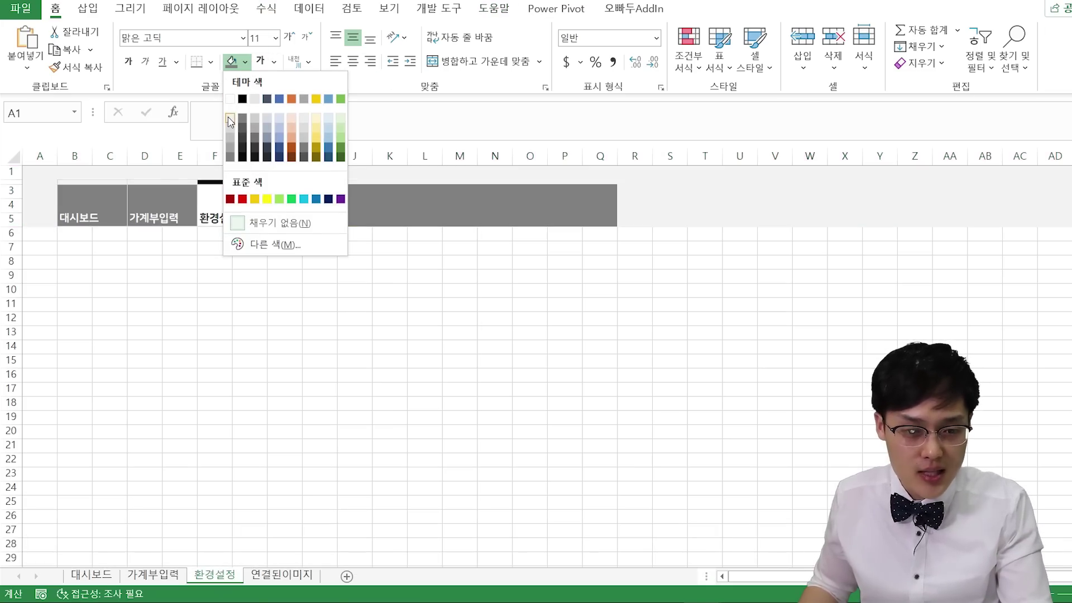
{"action": "left_click", "coordinate": [230, 120]}
- Repeat the light gray fill on rows 1 to 5 of the 가계부입력 and 대시보드 sheets
{"action": "left_click", "coordinate": [172, 579]}
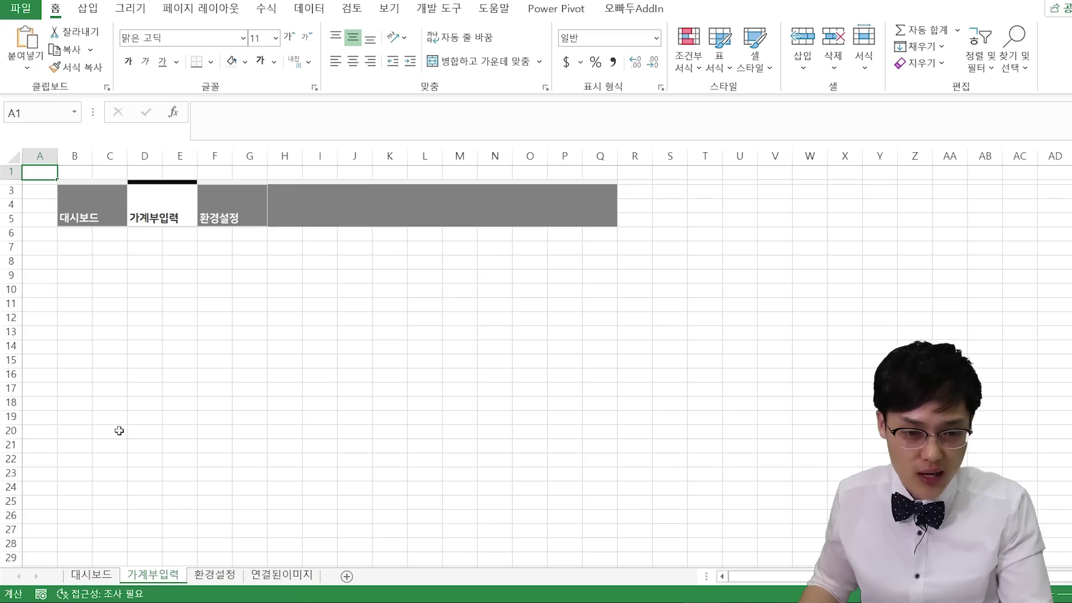
{"action": "left_click_drag", "start_coordinate": [8, 171], "coordinate": [4, 224]}
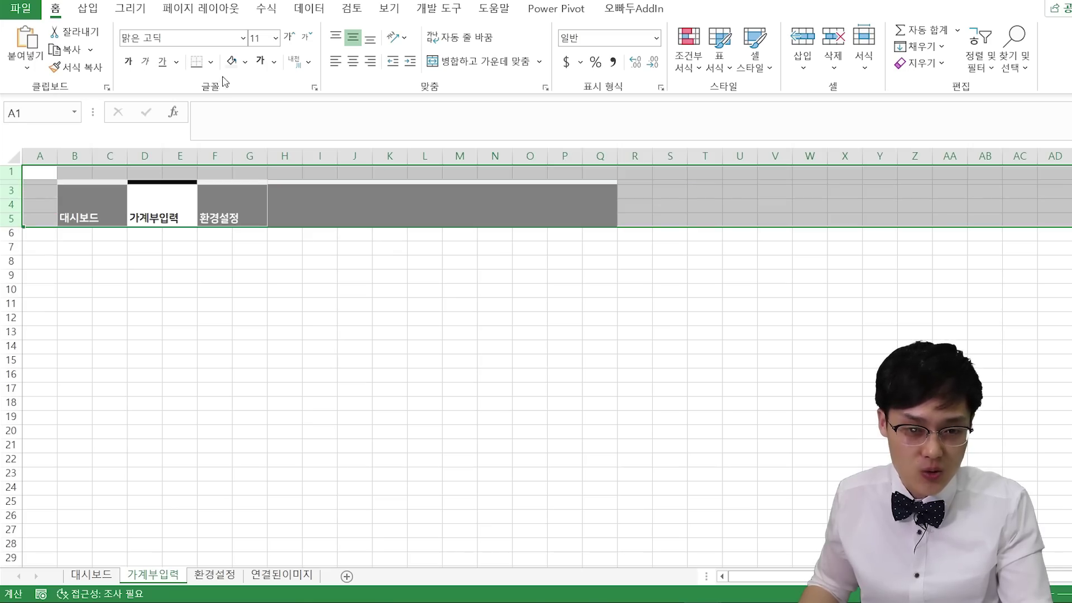
{"action": "left_click", "coordinate": [104, 578]}
{"action": "left_click_drag", "start_coordinate": [5, 172], "coordinate": [8, 221]}
{"action": "key", "text": "F4"}
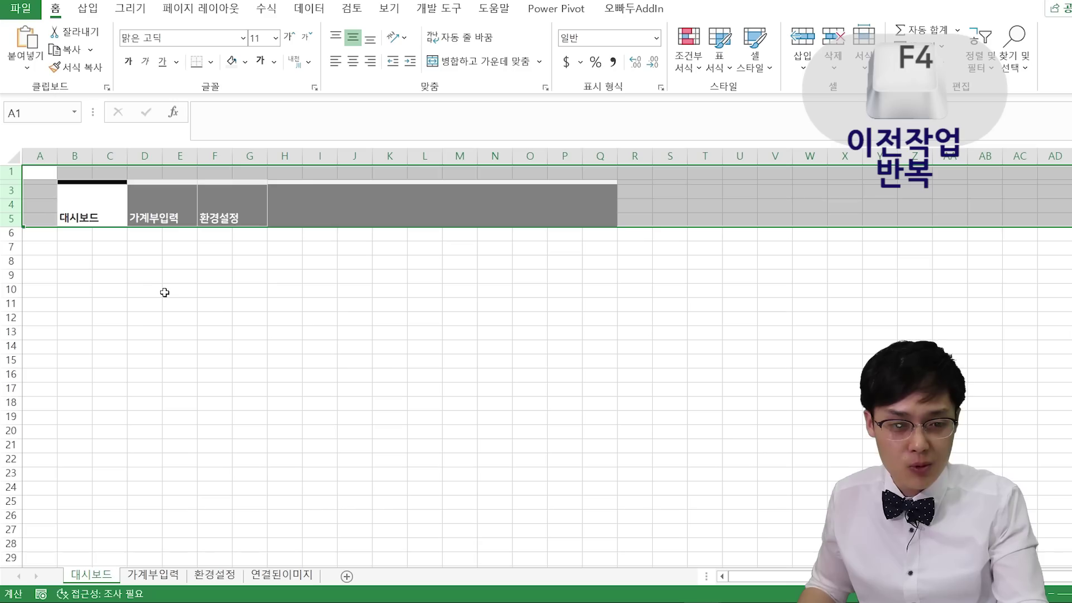
{"action": "left_click", "coordinate": [166, 293]}
{"action": "left_click_drag", "start_coordinate": [28, 172], "coordinate": [34, 226]}
{"action": "left_click", "coordinate": [250, 332]}
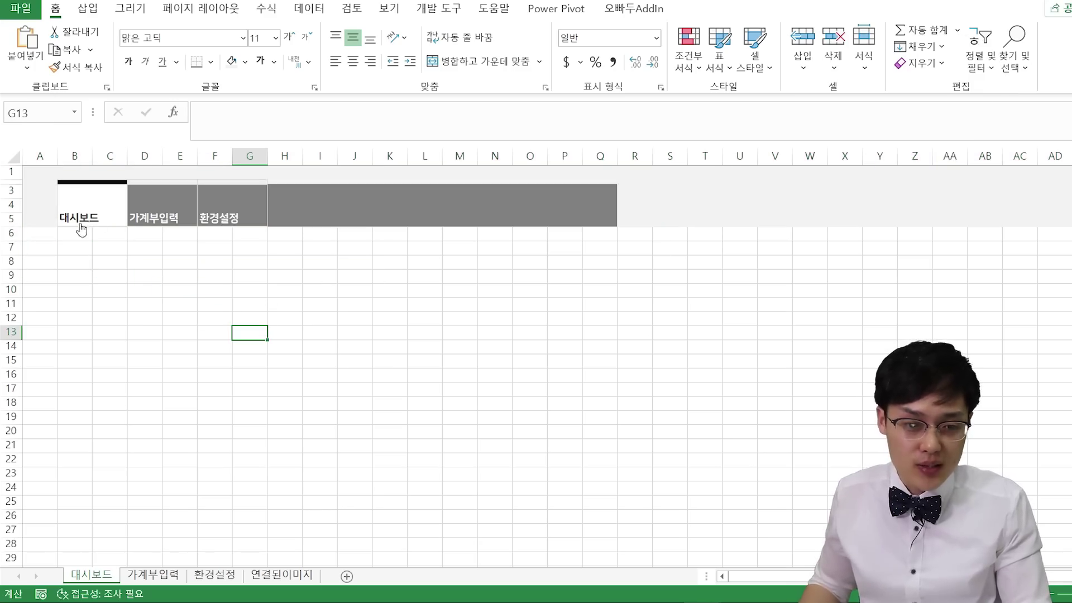
- Freeze the panes at cell A6 of the 대시보드 sheet and check that the menu bar stays in place
{"action": "left_click", "coordinate": [42, 230]}
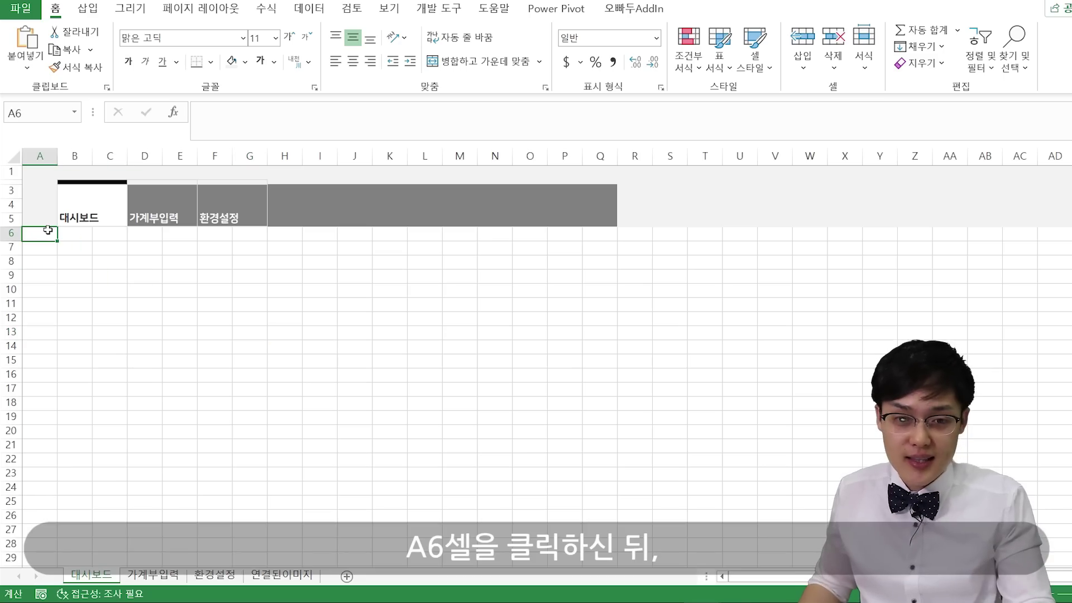
{"action": "key", "text": "alt"}
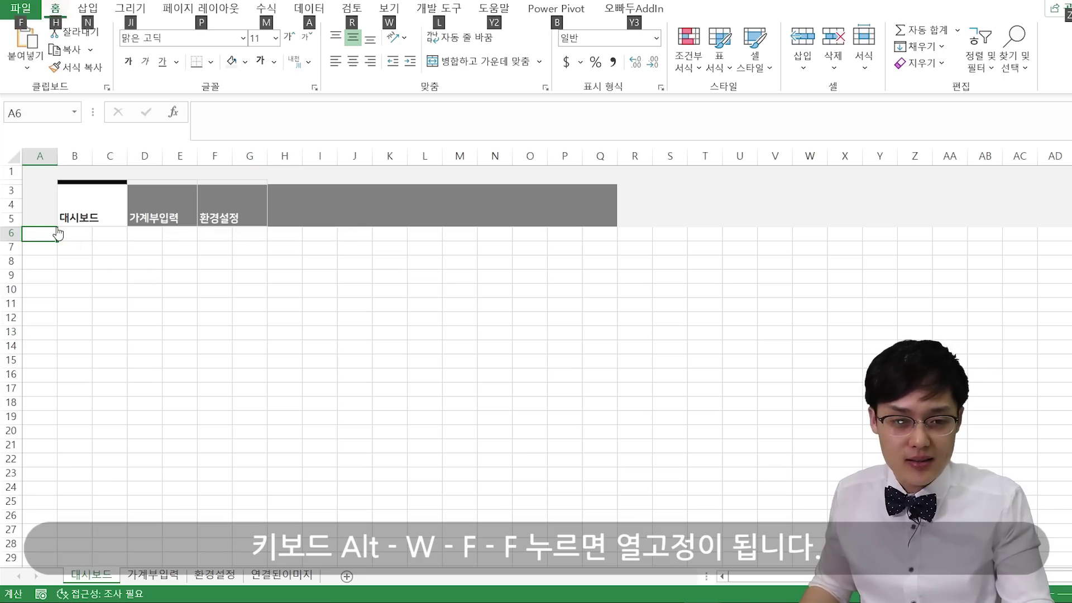
{"action": "key", "text": "w"}
{"action": "key", "text": "f"}
{"action": "key", "text": "f"}
{"action": "scroll", "coordinate": [155, 260], "scroll_direction": "down", "scroll_amount": 4}
{"action": "scroll", "coordinate": [385, 335], "scroll_direction": "up", "scroll_amount": 4}
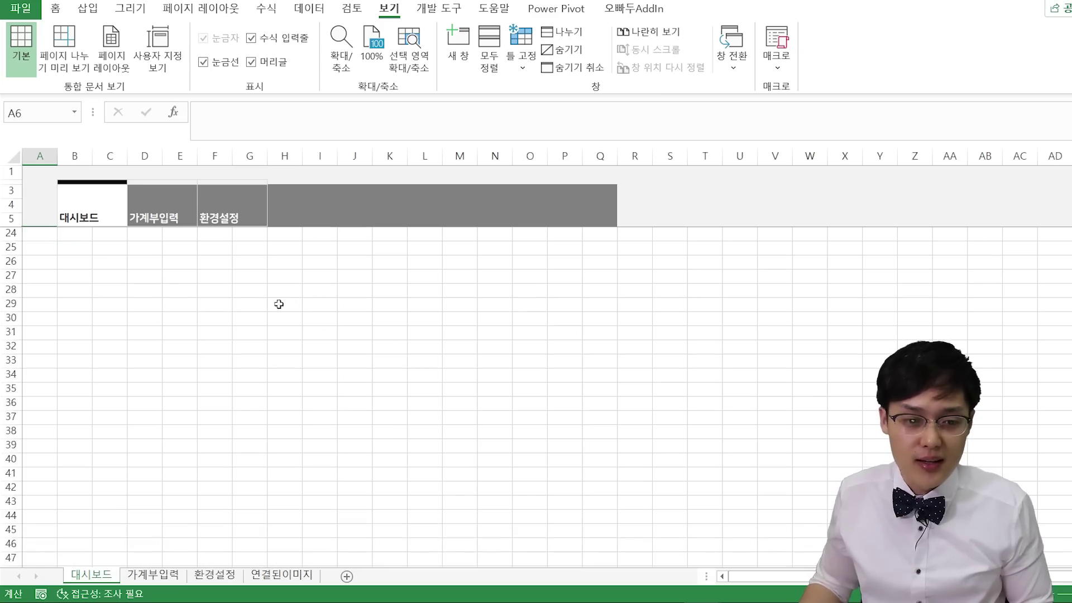
{"action": "scroll", "coordinate": [174, 276], "scroll_direction": "down", "scroll_amount": 15}
{"action": "scroll", "coordinate": [173, 275], "scroll_direction": "up", "scroll_amount": 15}
{"action": "scroll", "coordinate": [173, 276], "scroll_direction": "down", "scroll_amount": 15}
{"action": "scroll", "coordinate": [176, 290], "scroll_direction": "up", "scroll_amount": 10}
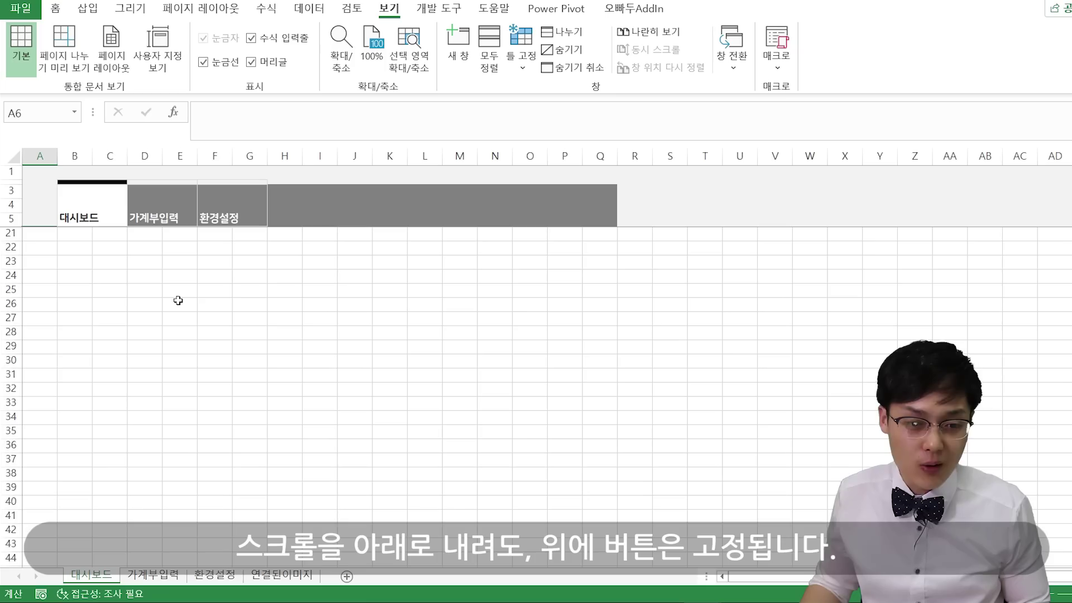
{"action": "scroll", "coordinate": [177, 300], "scroll_direction": "up", "scroll_amount": 1}
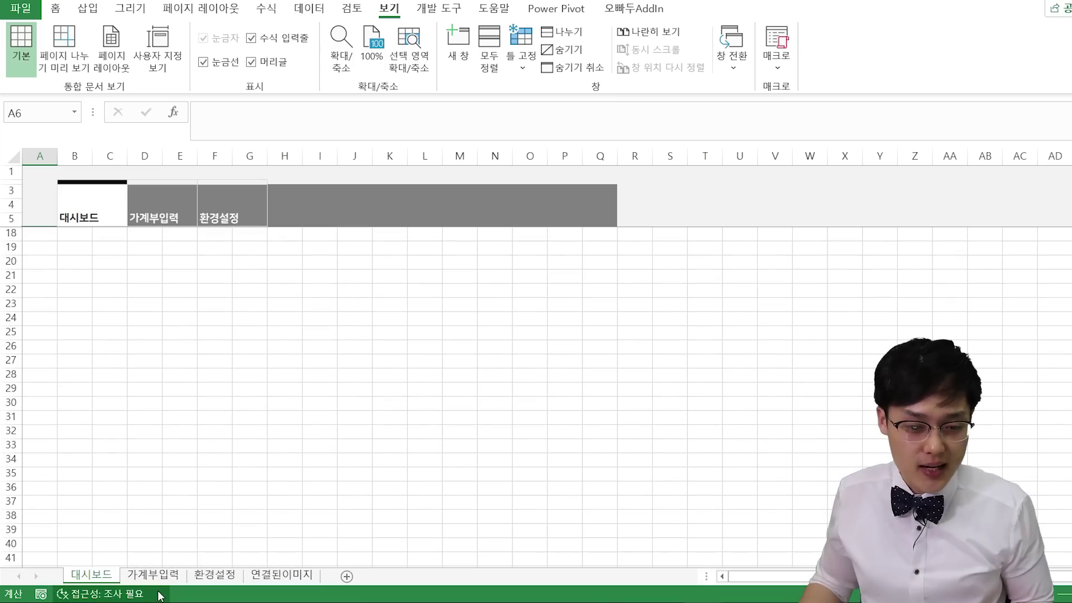
- Freeze the panes at cell A6 of the 가계부입력 sheet
{"action": "left_click", "coordinate": [159, 579]}
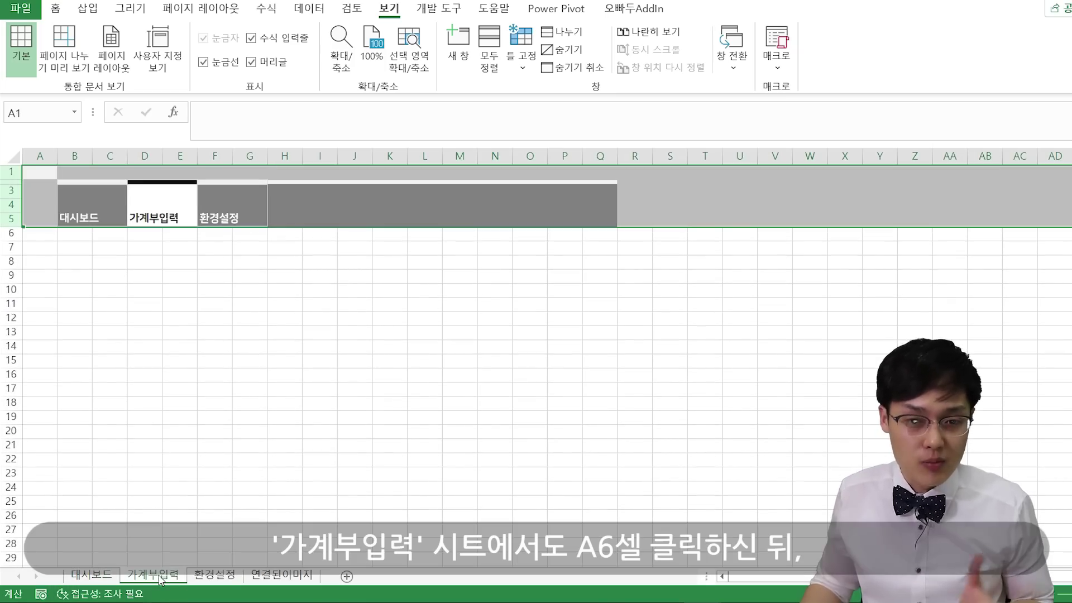
{"action": "left_click", "coordinate": [37, 233]}
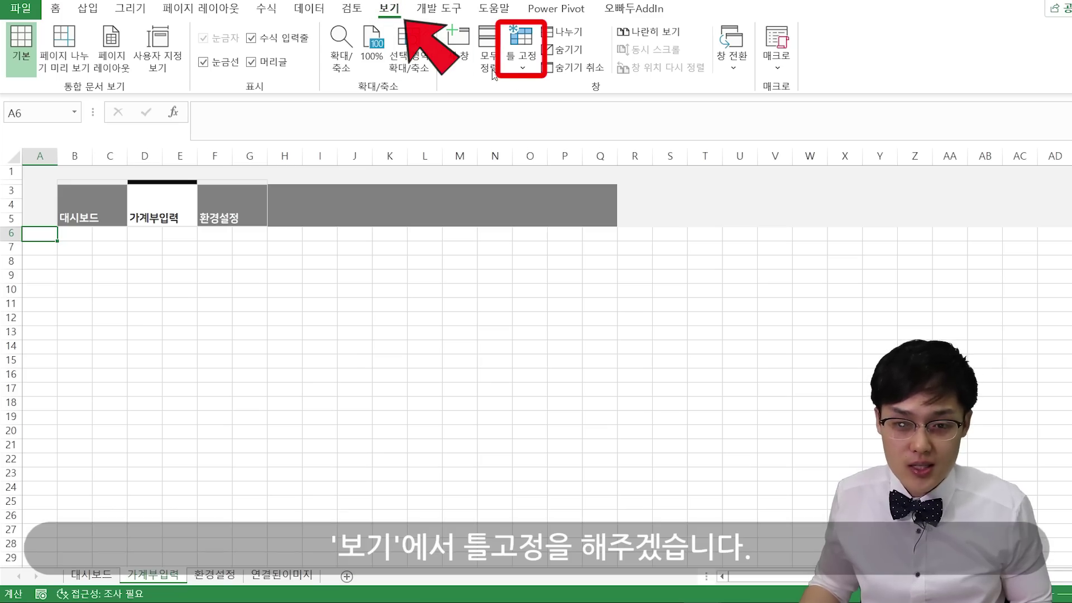
{"action": "left_click", "coordinate": [522, 50]}
{"action": "left_click", "coordinate": [564, 86]}
{"action": "scroll", "coordinate": [267, 322], "scroll_direction": "up", "scroll_amount": 1}
- Freeze the panes at cell A6 of the 환경설정 sheet and check the frozen rows
{"action": "left_click", "coordinate": [215, 576]}
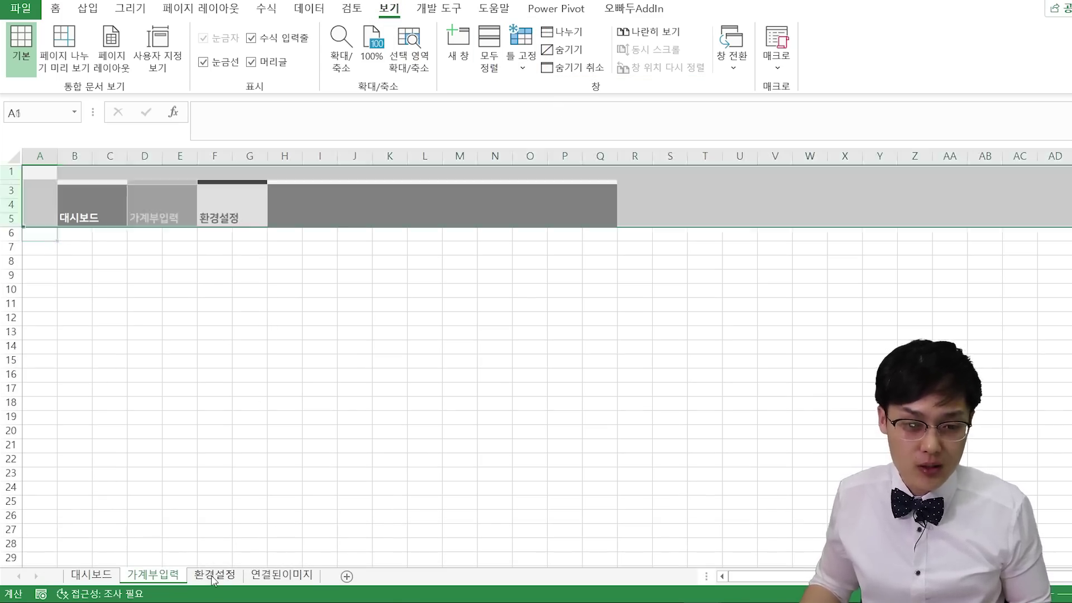
{"action": "left_click", "coordinate": [38, 233]}
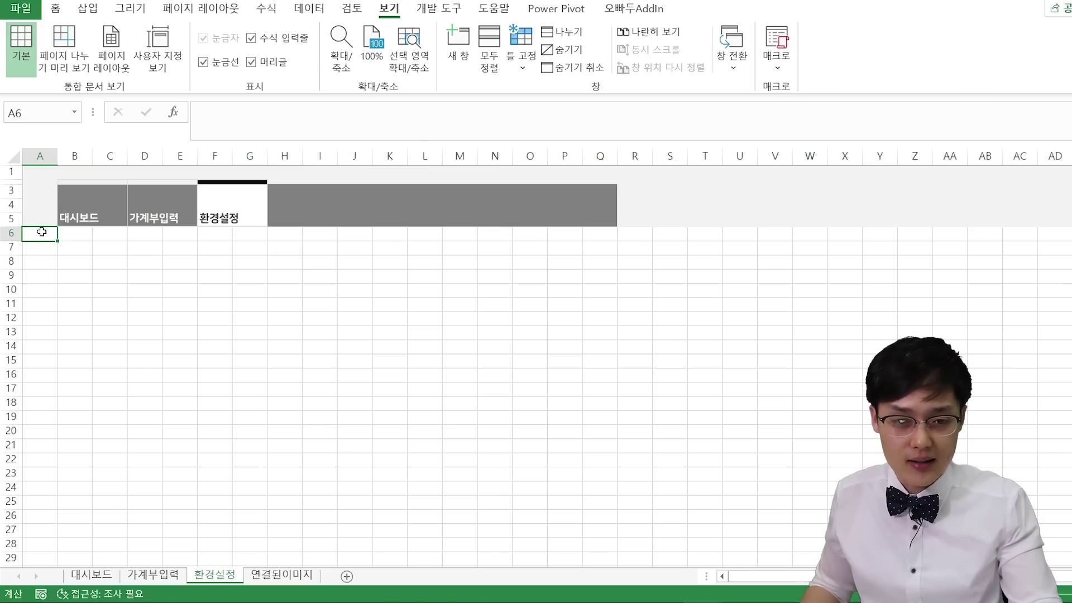
{"action": "scroll", "coordinate": [130, 271], "scroll_direction": "down", "scroll_amount": 7}
{"action": "scroll", "coordinate": [130, 272], "scroll_direction": "up", "scroll_amount": 3}
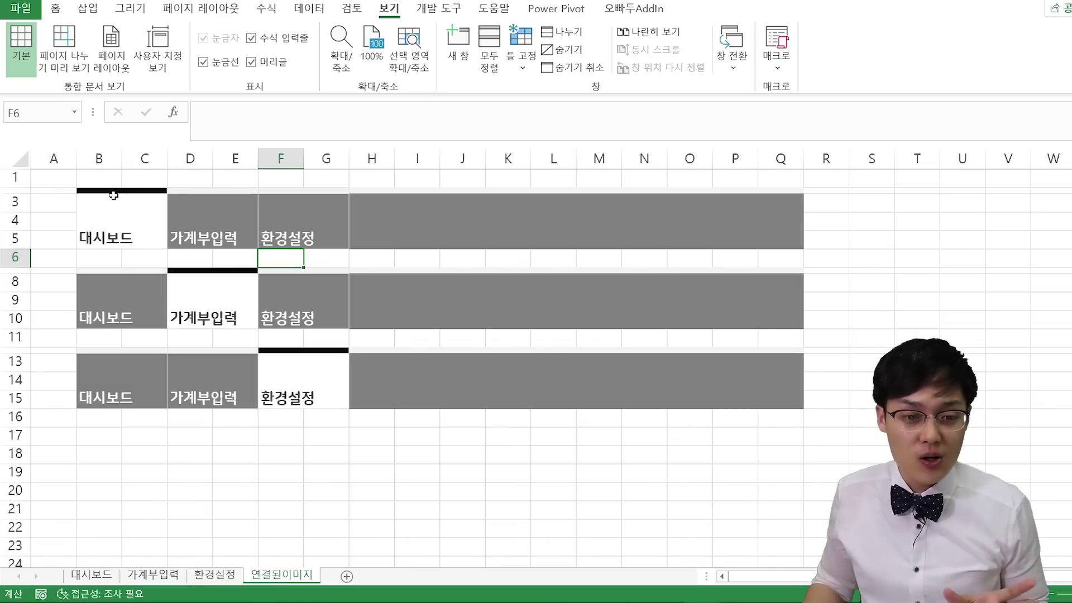
- Compare the source menu bar in B2:Q5 of the 연결된이미지 sheet with the linked picture on the 가계부입력 sheet
{"action": "left_click_drag", "start_coordinate": [113, 191], "coordinate": [778, 233]}
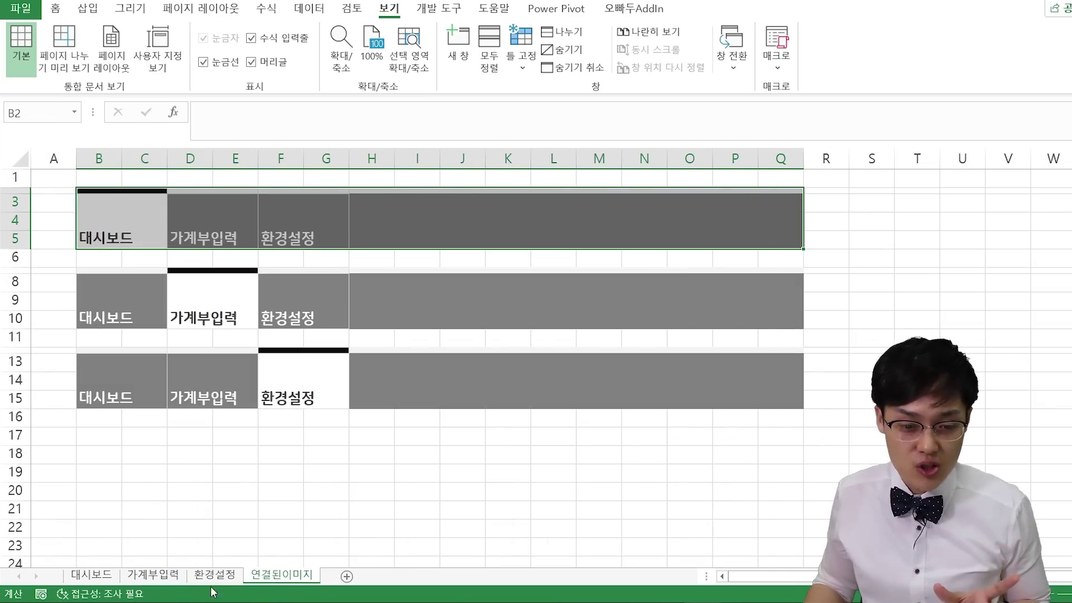
{"action": "left_click", "coordinate": [158, 579]}
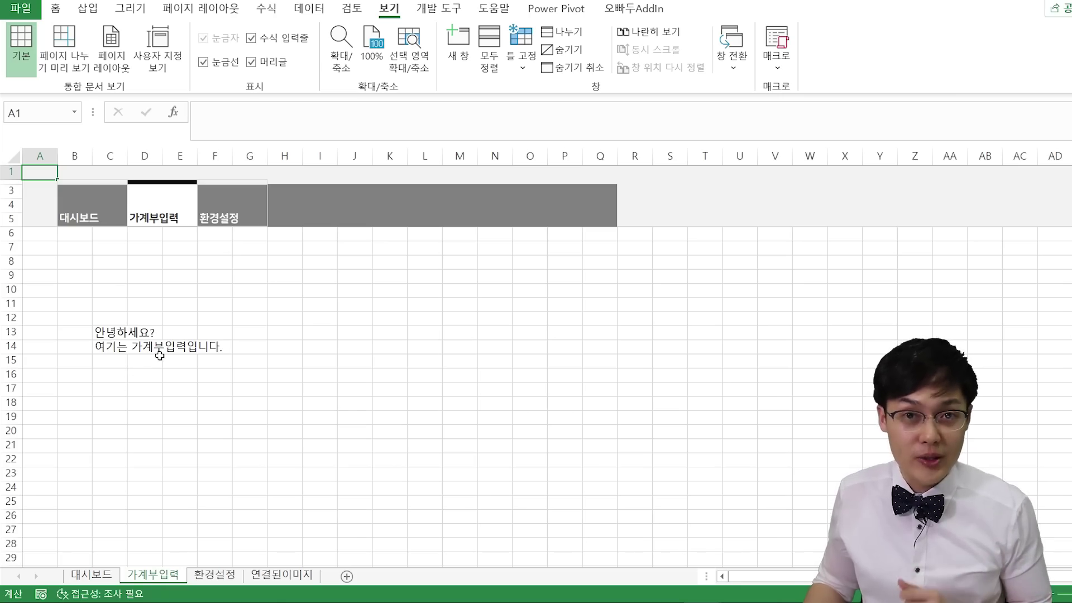
{"action": "left_click", "coordinate": [254, 575]}
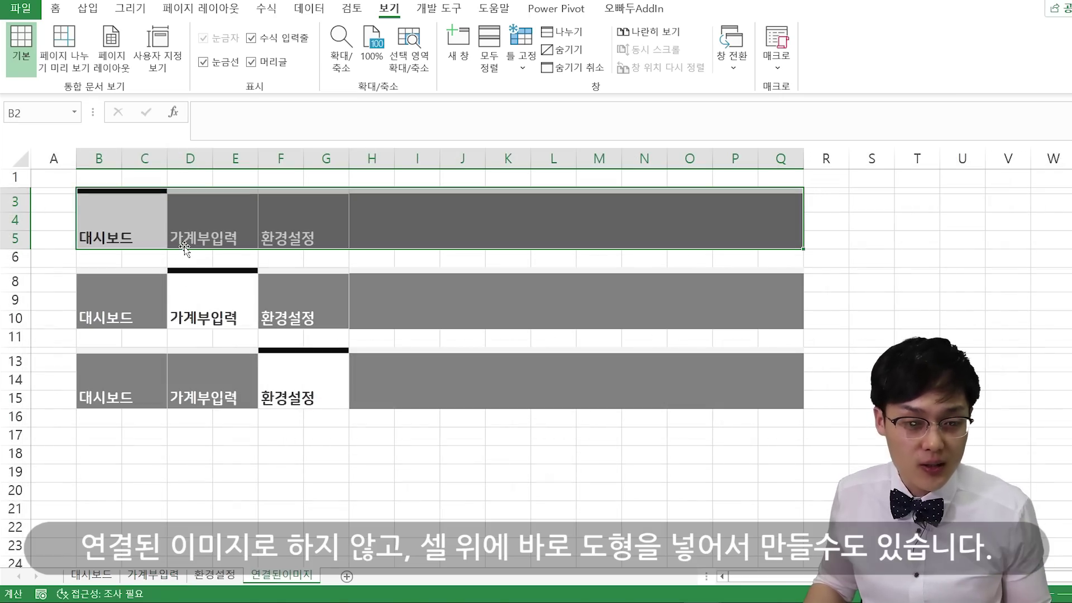
- Try a wider column C and a taller row 4 around the 대시보드 button on the 연결된이미지 sheet, undoing the changes
{"action": "left_click", "coordinate": [138, 207]}
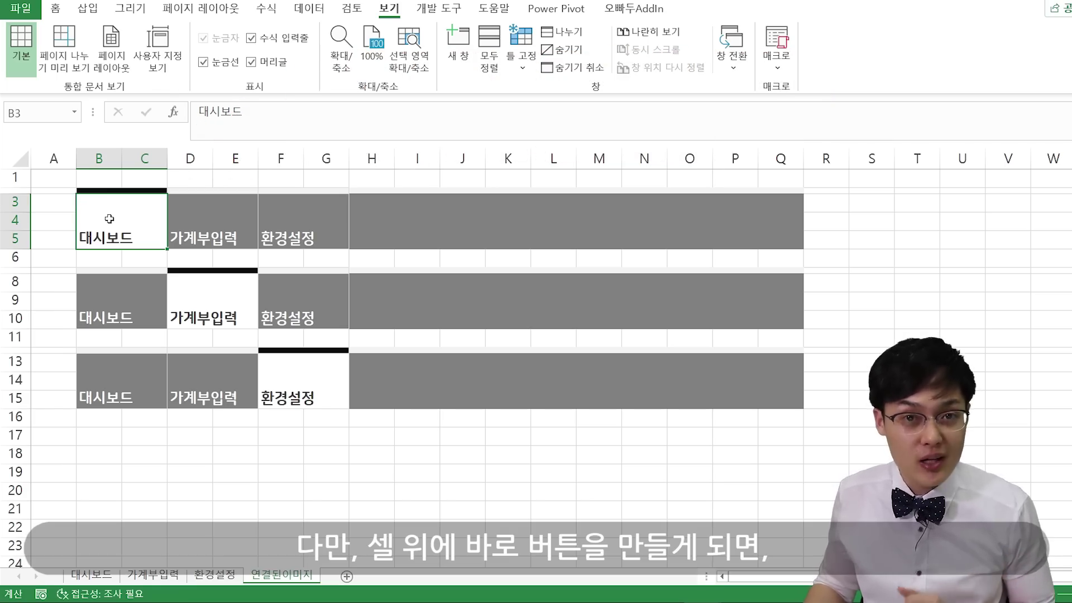
{"action": "left_click_drag", "start_coordinate": [168, 159], "coordinate": [201, 158]}
{"action": "key", "text": "ctrl+z"}
{"action": "left_click_drag", "start_coordinate": [15, 229], "coordinate": [16, 242]}
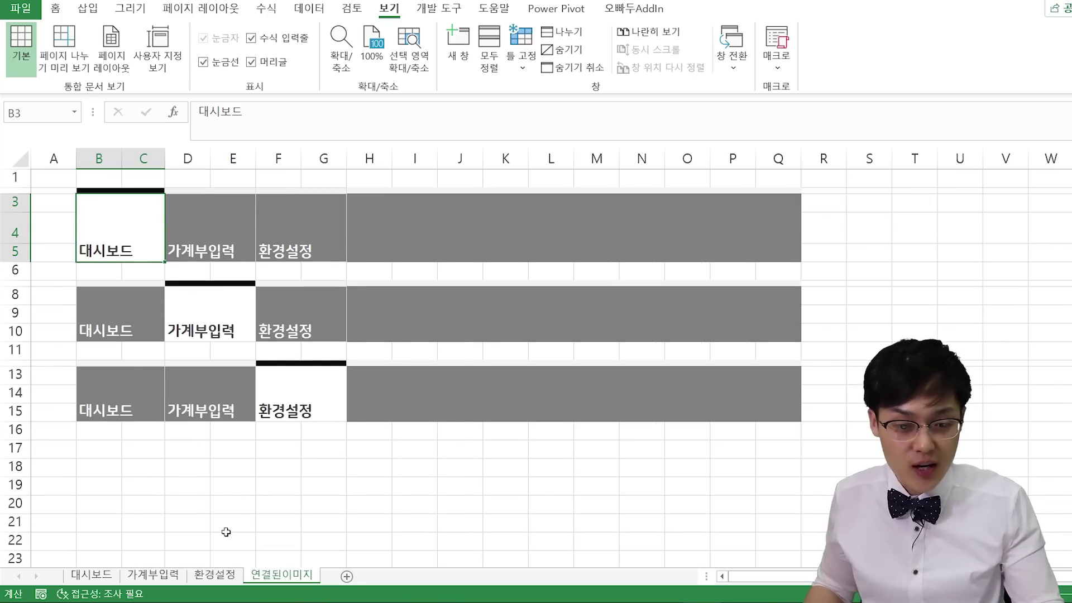
{"action": "key", "text": "ctrl+z"}
- Widen columns H and I on the 환경설정 sheet, and try a taller row 4 but undo that height change
{"action": "left_click", "coordinate": [213, 577]}
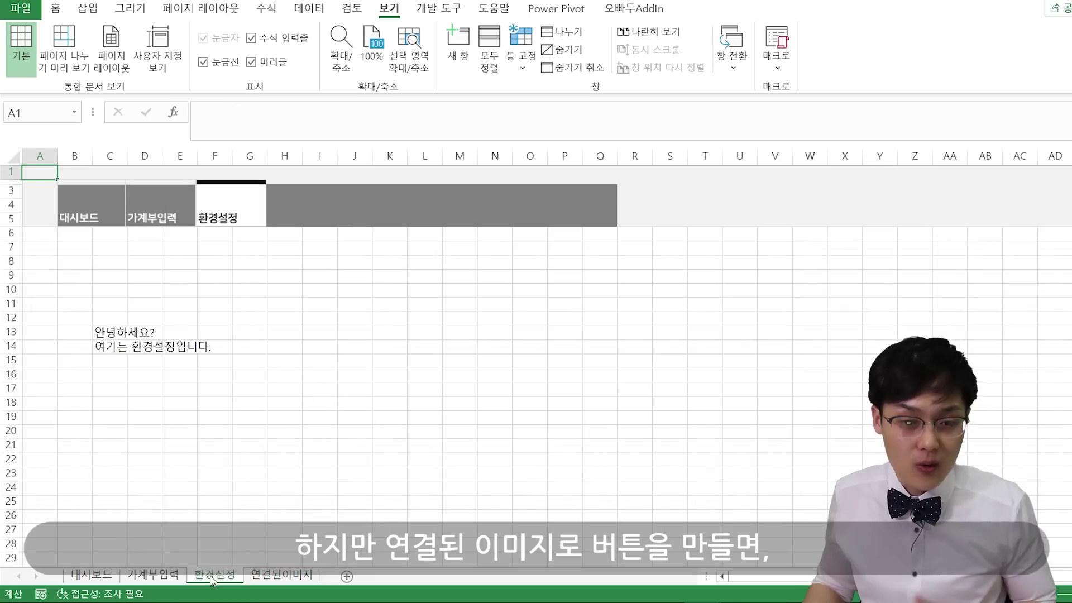
{"action": "left_click_drag", "start_coordinate": [337, 156], "coordinate": [368, 147]}
{"action": "left_click_drag", "start_coordinate": [14, 212], "coordinate": [16, 238]}
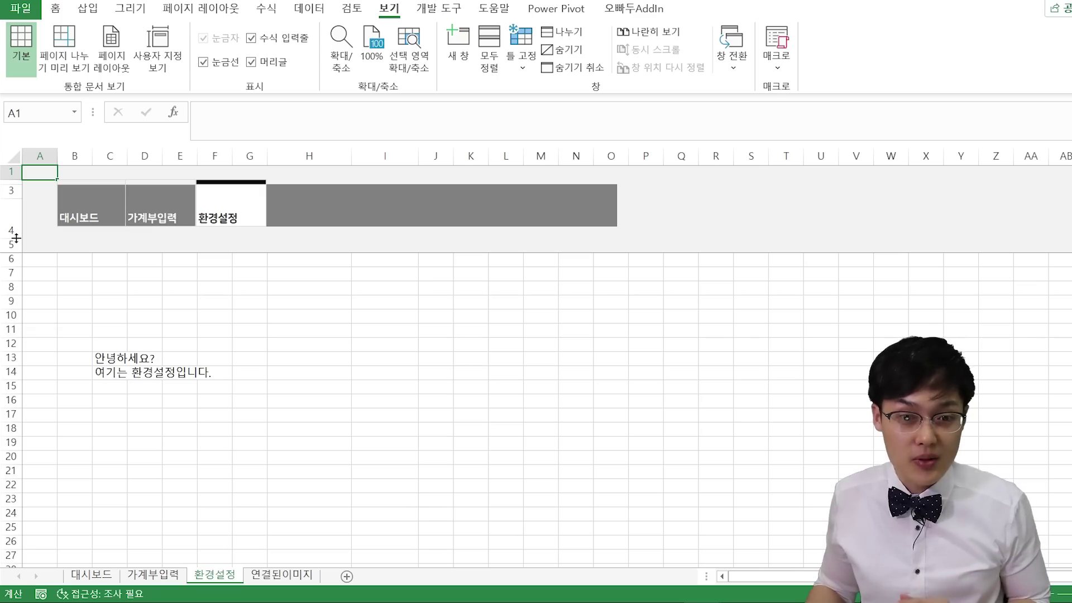
{"action": "key", "text": "ctrl+z"}
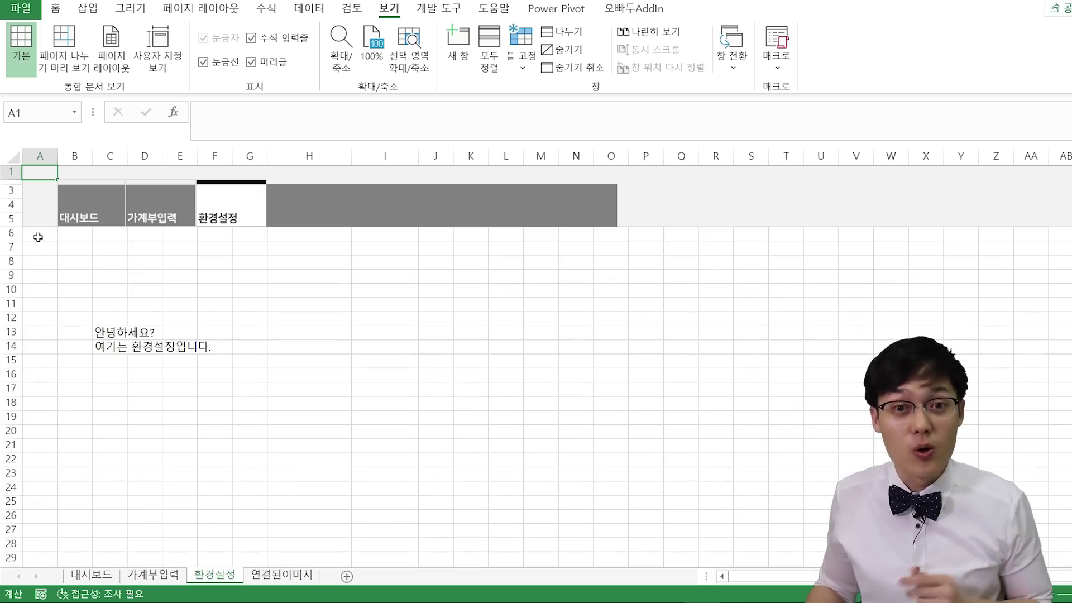
{"action": "left_click", "coordinate": [271, 432]}
- Change the highlighted 환경설정 button text in F13 of the 연결된이미지 sheet to 테스트 and view its linked picture on the 환경설정 sheet
{"action": "left_click", "coordinate": [284, 575]}
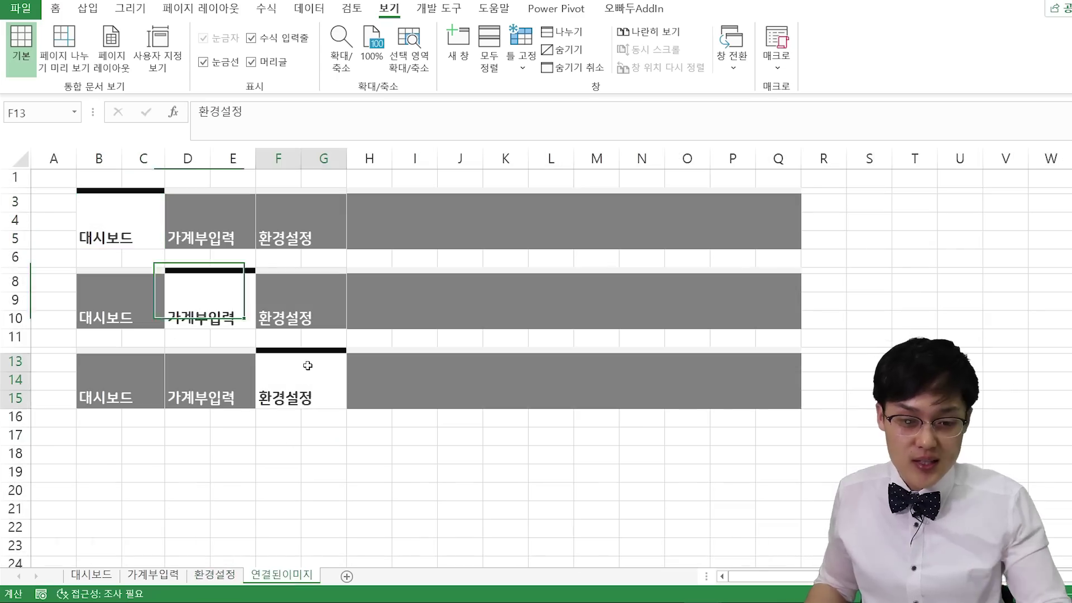
{"action": "left_click", "coordinate": [308, 366]}
{"action": "type", "text": "테스트"}
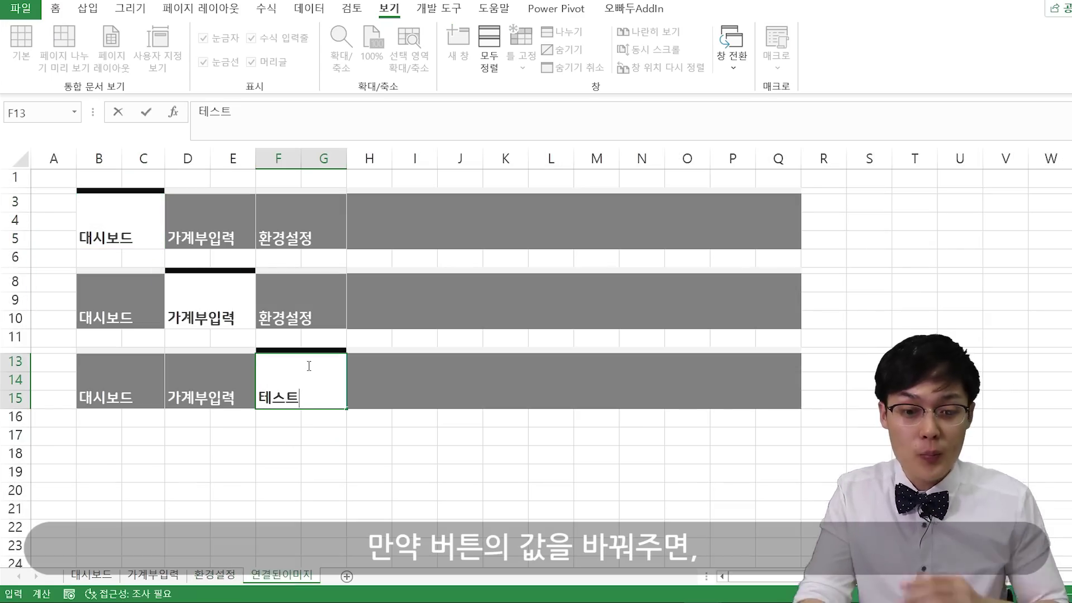
{"action": "key", "text": "Return"}
{"action": "left_click", "coordinate": [214, 575]}
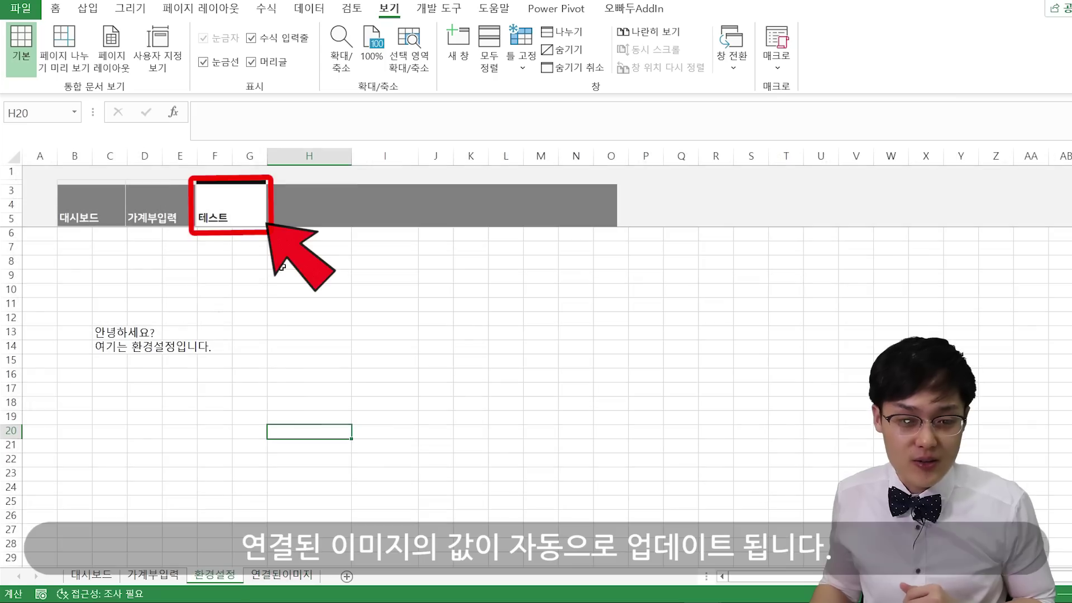